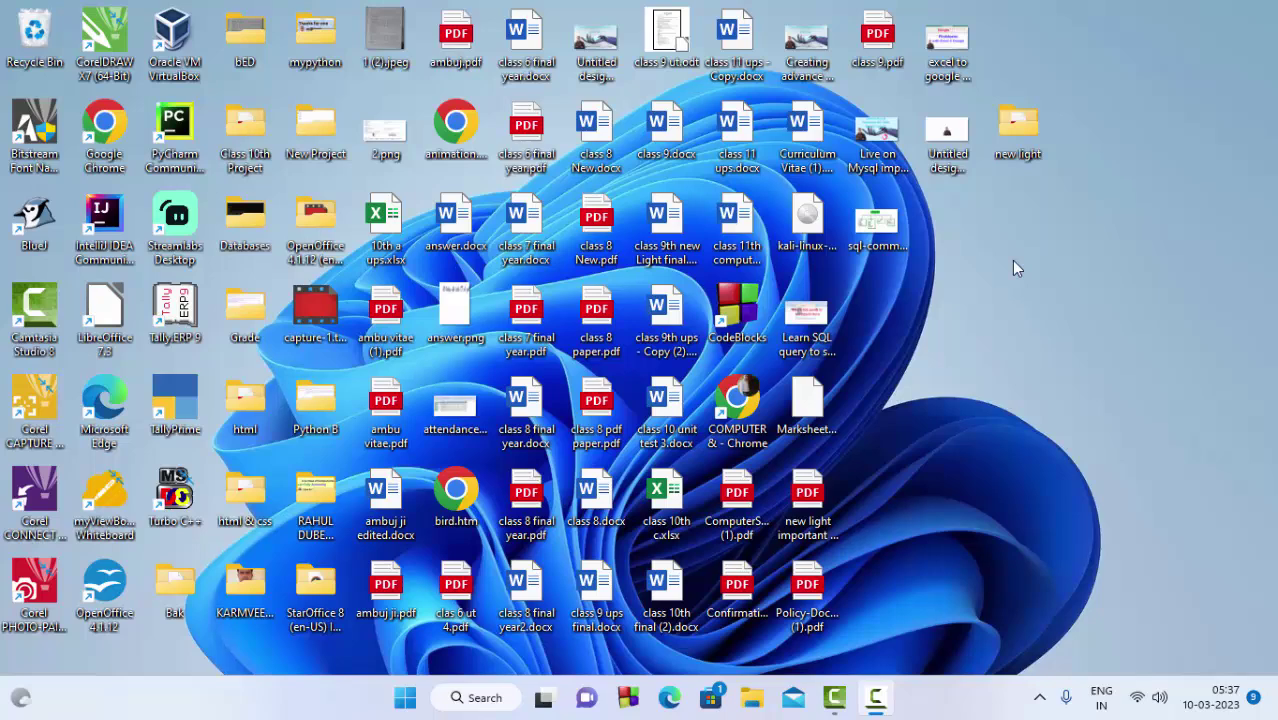
# Refresh the desktop twice, then bring up the Start menu.
pyautogui.rightClick(1011, 266)
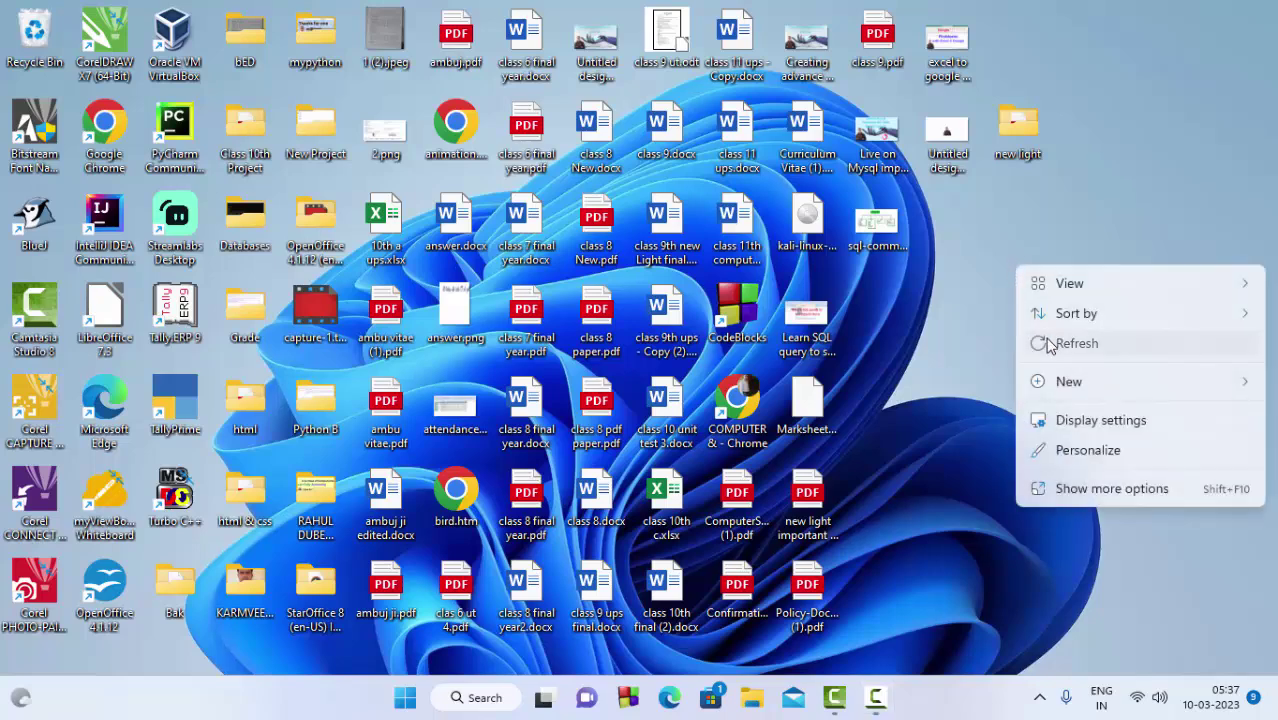
pyautogui.click(1050, 343)
pyautogui.rightClick(976, 249)
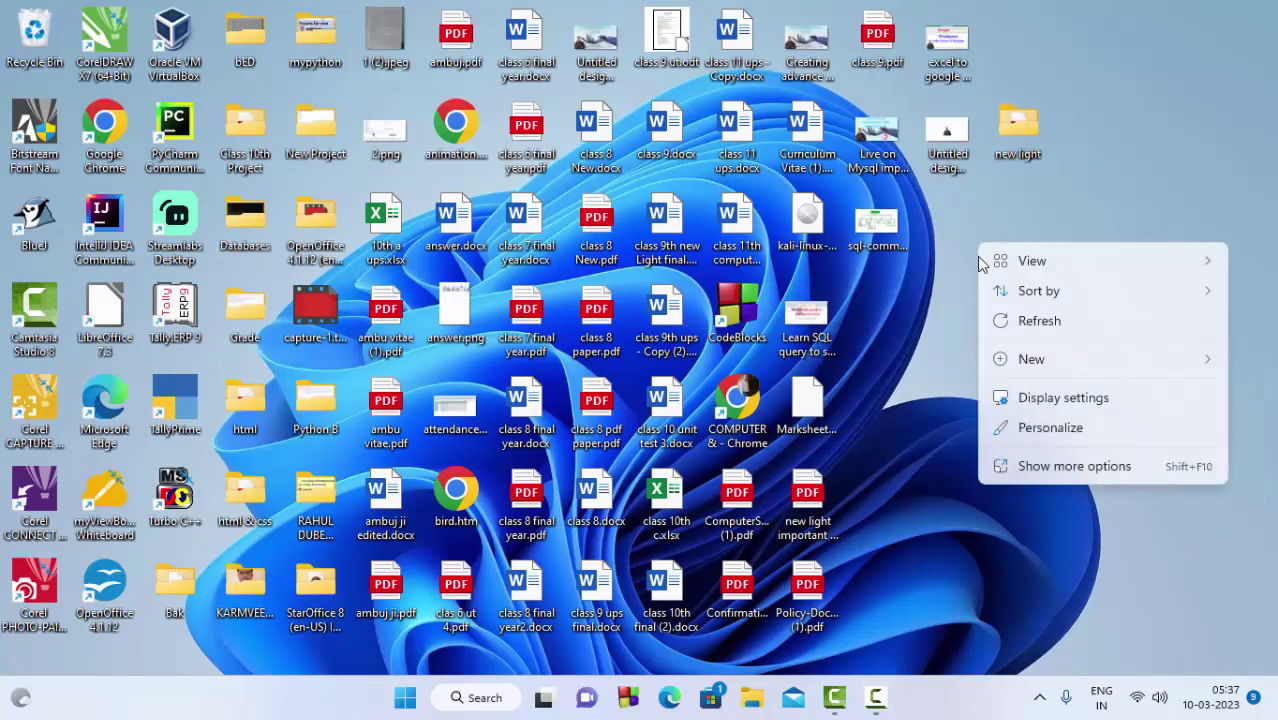
pyautogui.click(1013, 322)
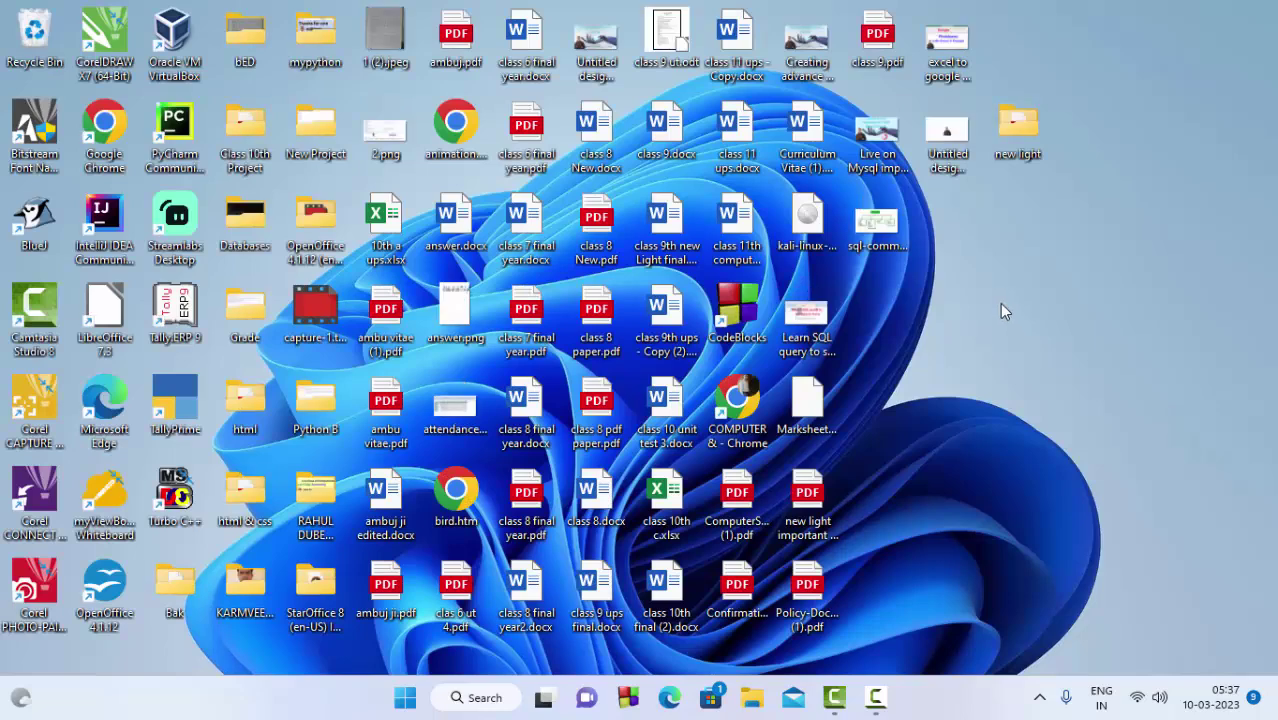
pyautogui.click(404, 698)
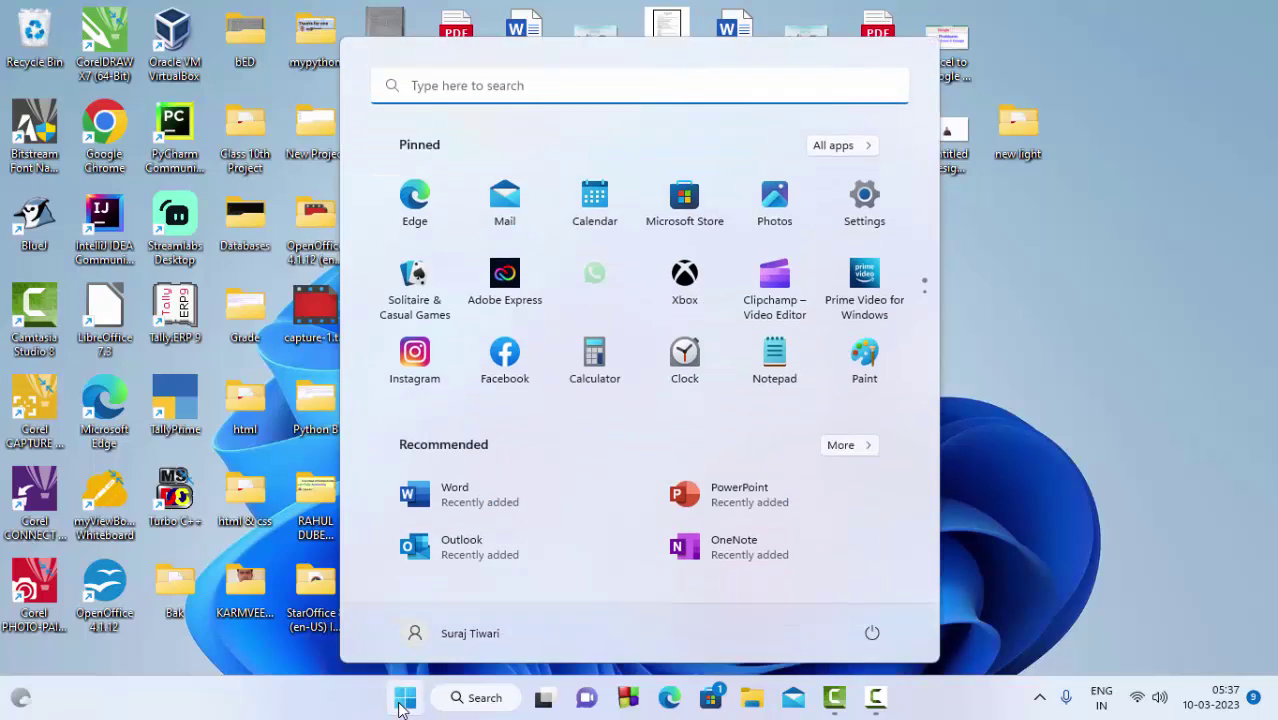
# Search the Start menu for 'acce' and launch Microsoft Access.
pyautogui.write('acce')
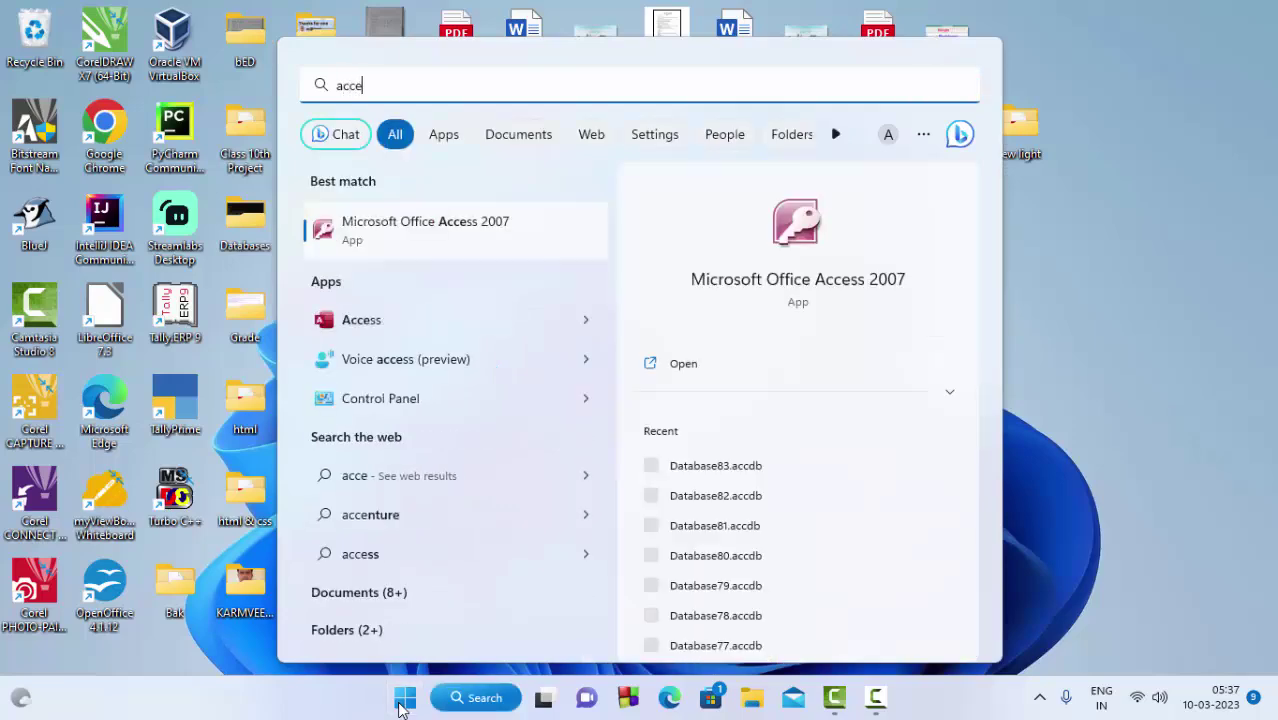
pyautogui.click(479, 320)
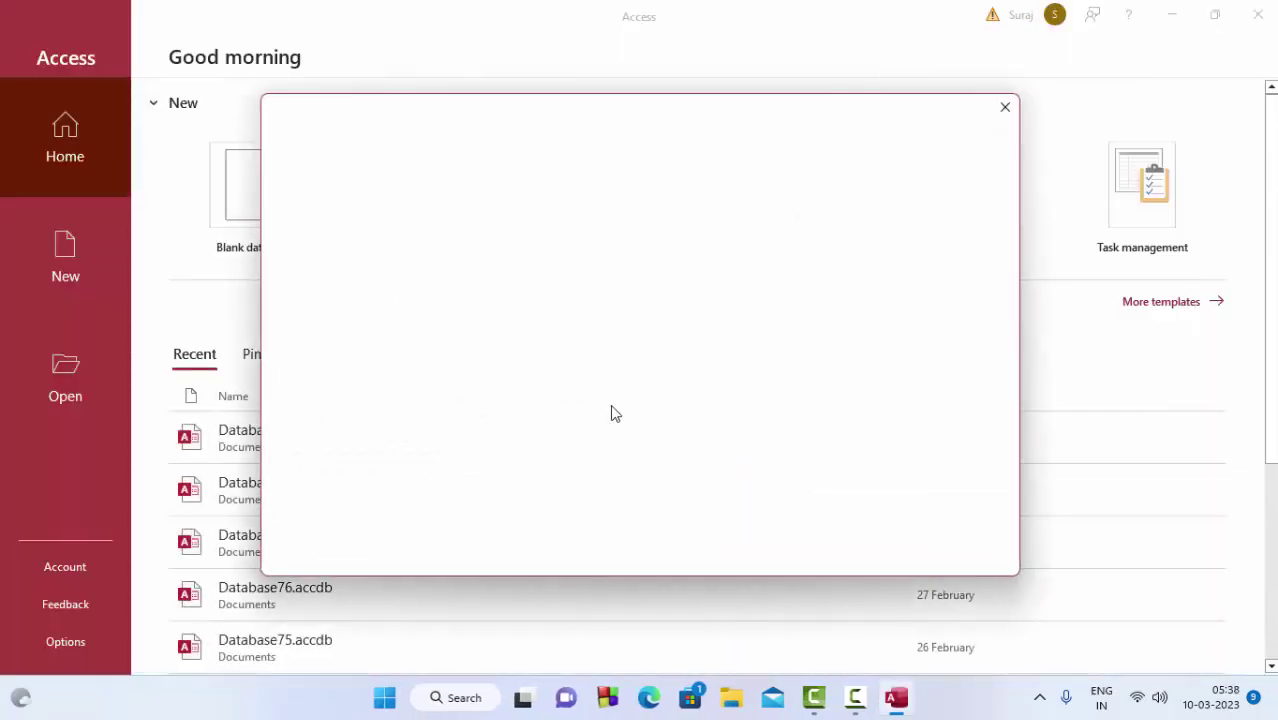
# Create a blank database and open Table1, saved under that name, in Design view.
pyautogui.click(768, 344)
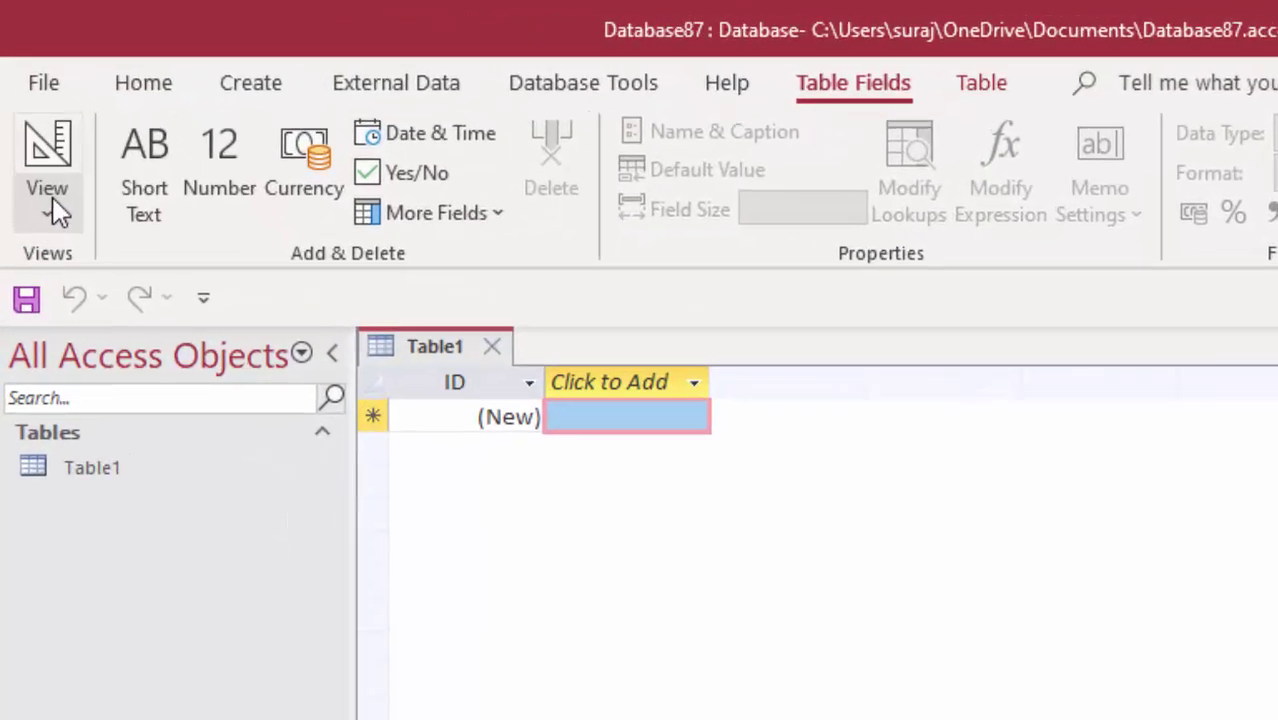
pyautogui.click(28, 115)
pyautogui.click(140, 355)
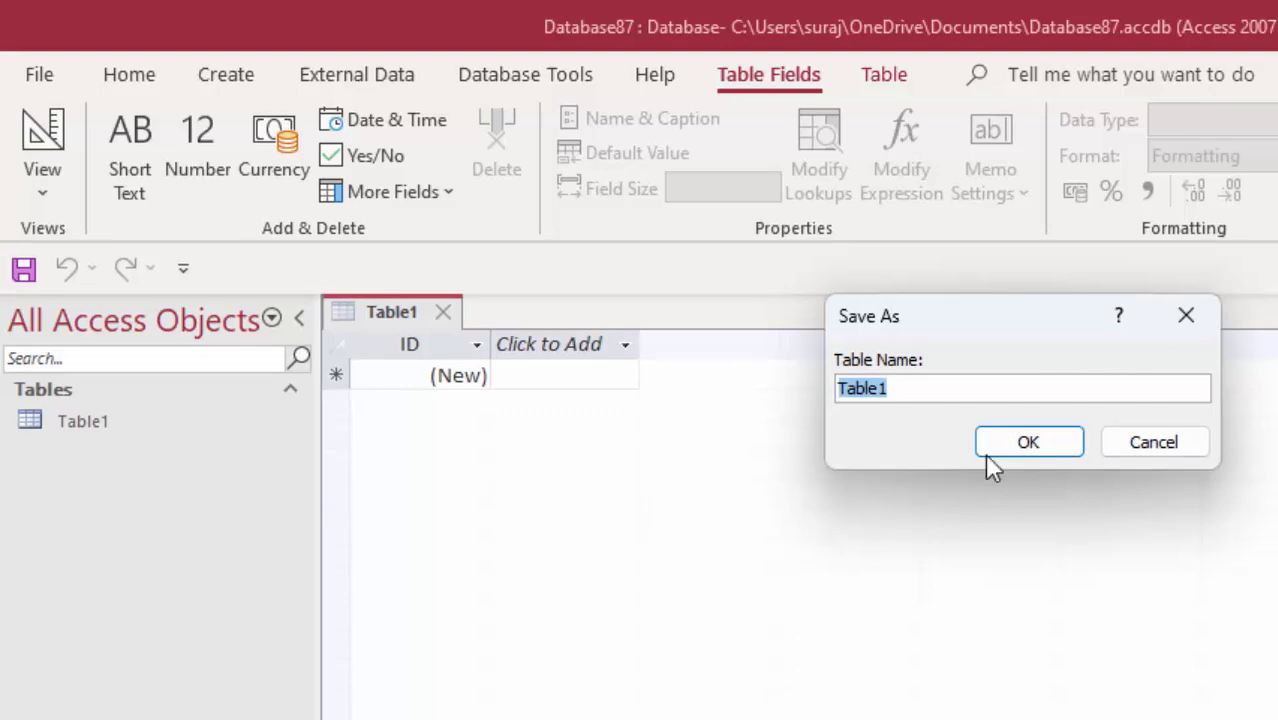
pyautogui.click(1098, 492)
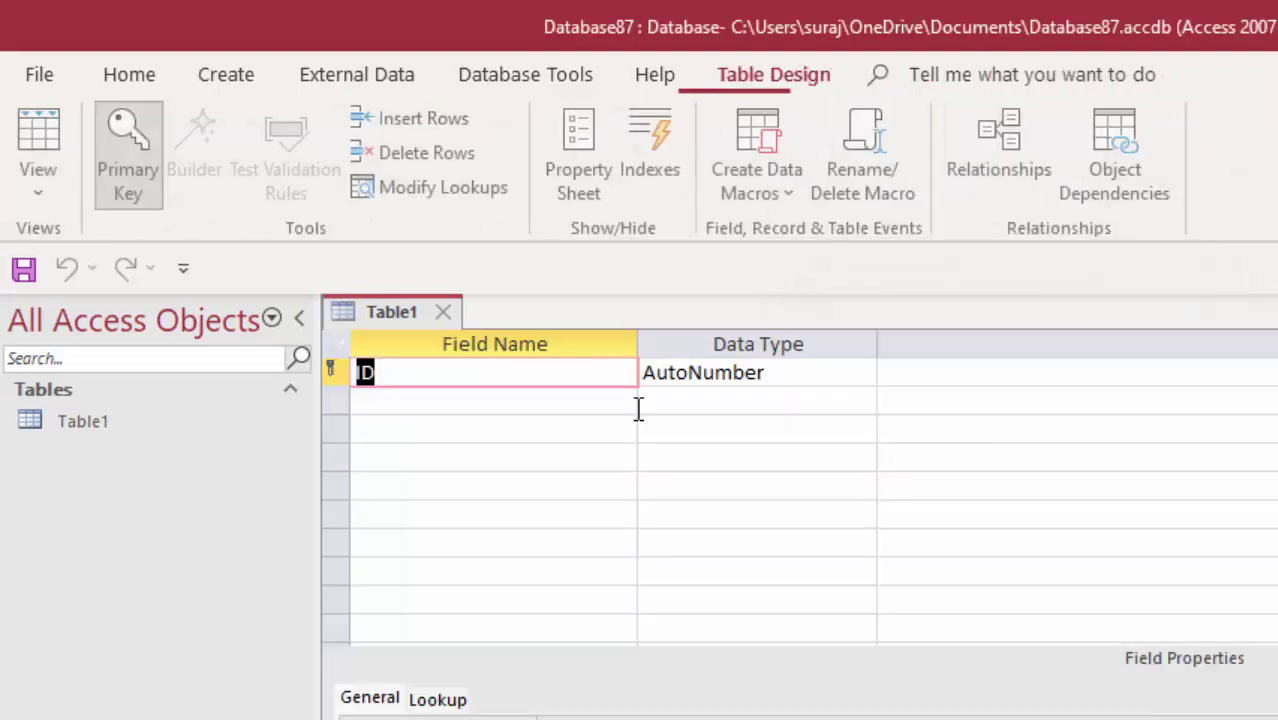
# Rename the ID field to Roll_number, leaving its data type as AutoNumber.
pyautogui.click(410, 371)
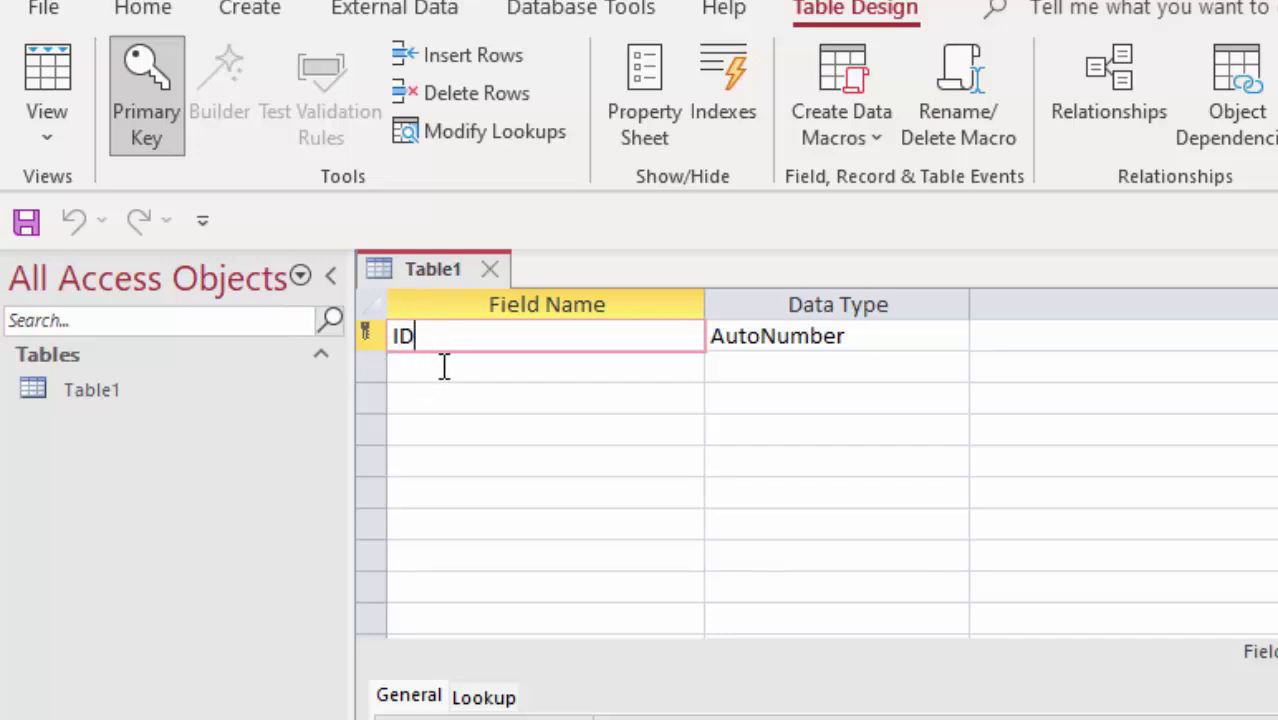
pyautogui.press('BackSpace')
pyautogui.press('BackSpace')
pyautogui.write('R')
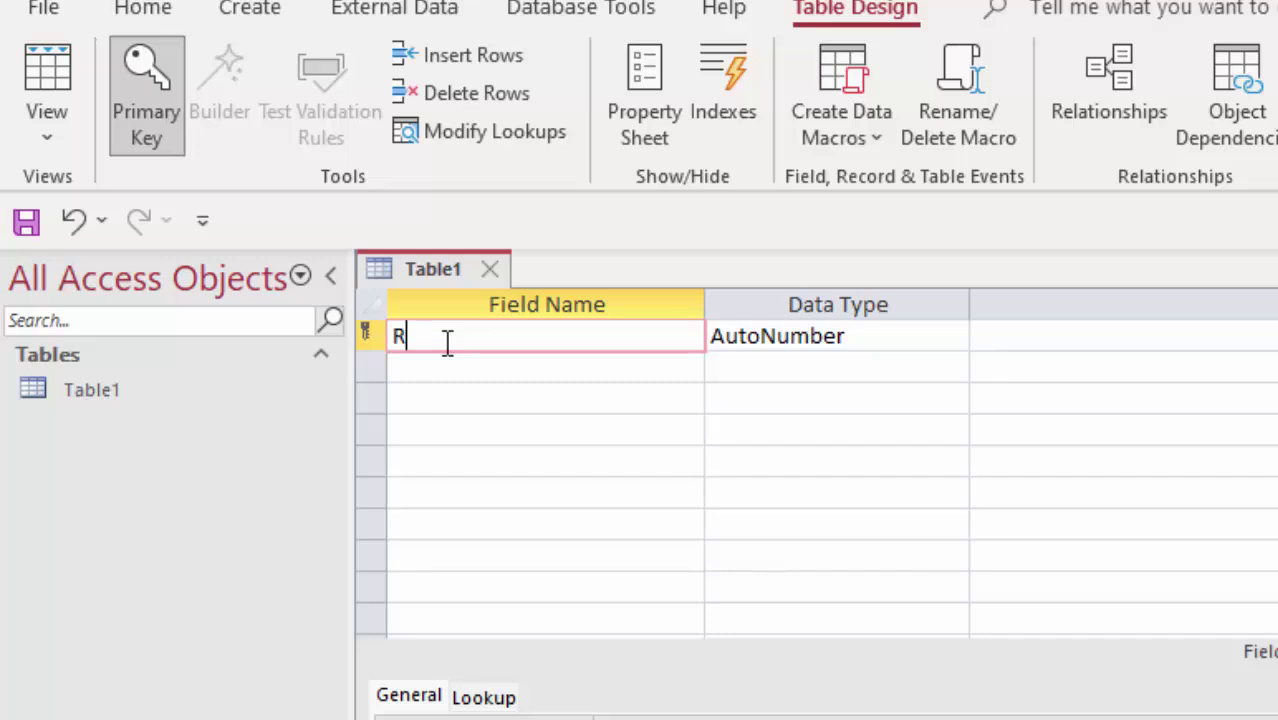
pyautogui.write('oll_n')
pyautogui.write('umber')
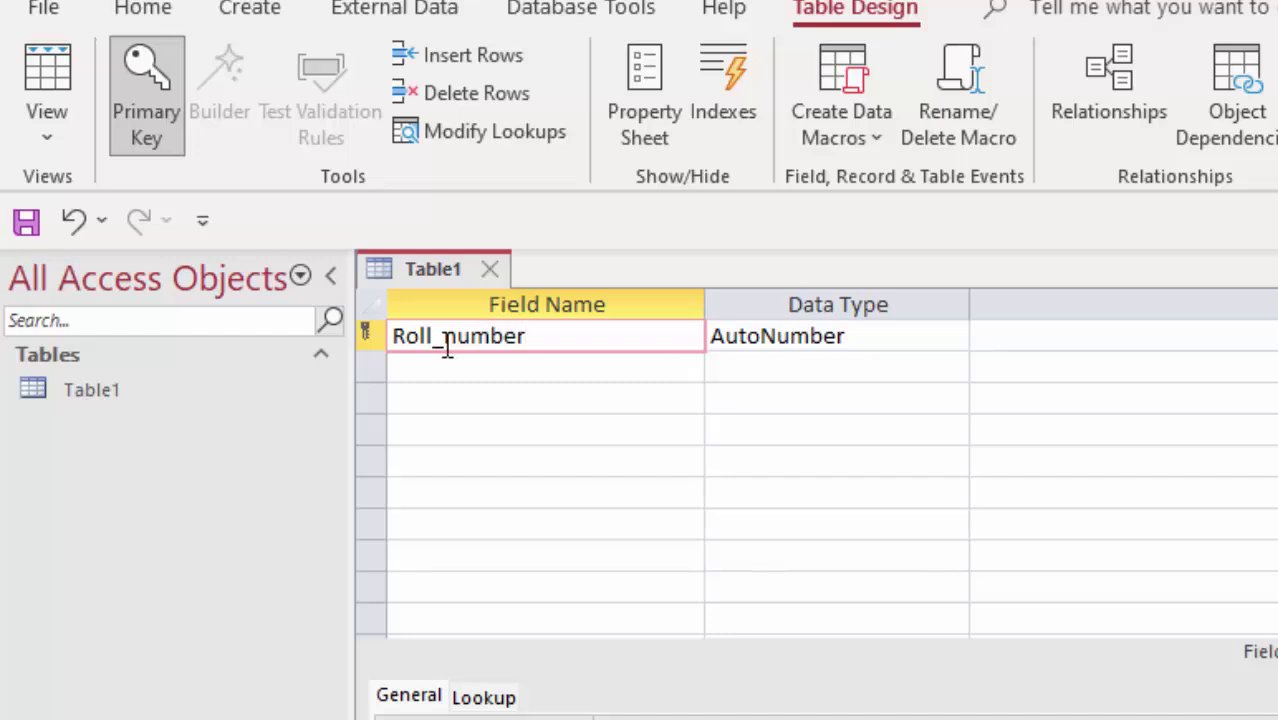
pyautogui.click(905, 345)
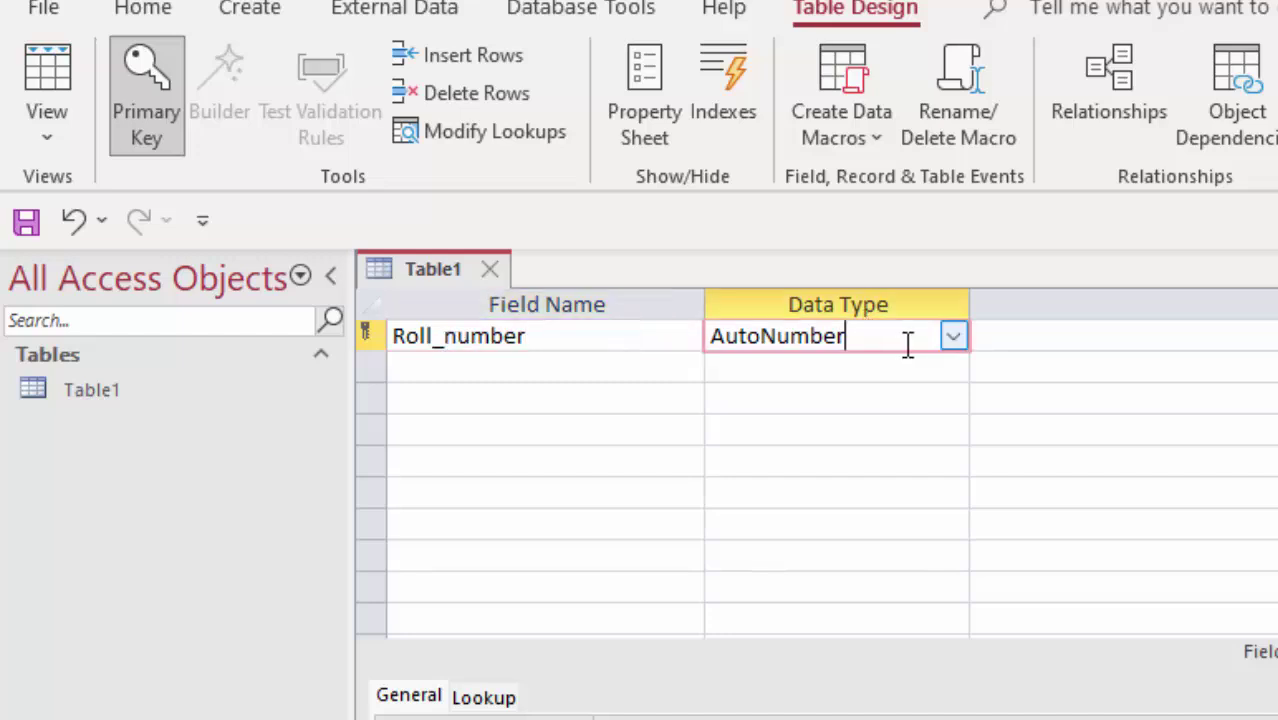
pyautogui.click(952, 339)
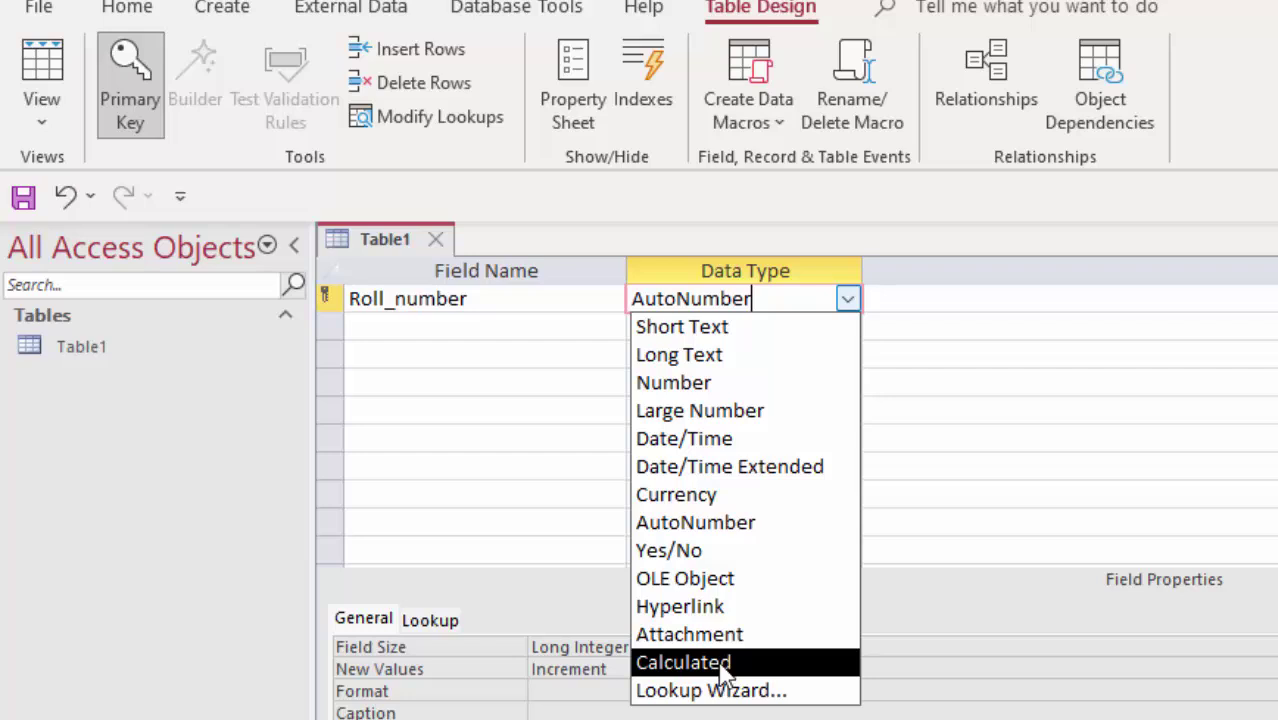
pyautogui.click(414, 328)
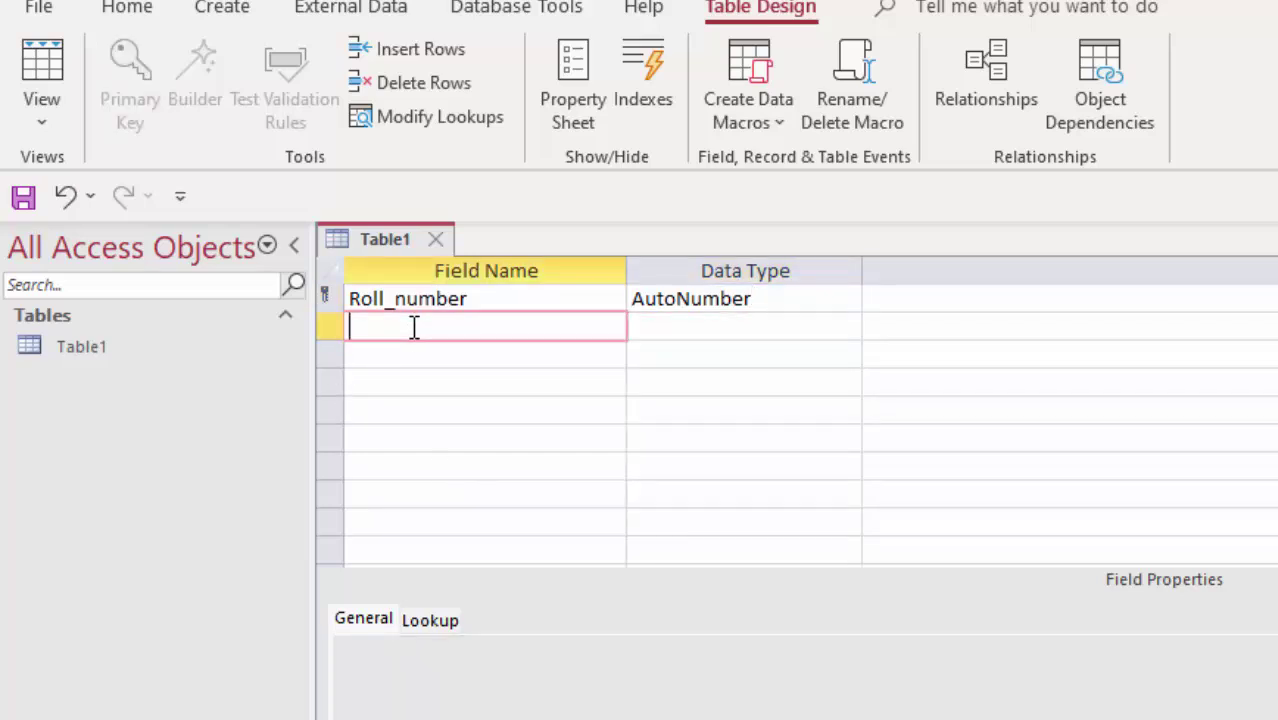
# Add a Name_of_Students Short Text field, correcting it to a capital S.
pyautogui.write('Name_')
pyautogui.write('of_s')
pyautogui.write('tudent')
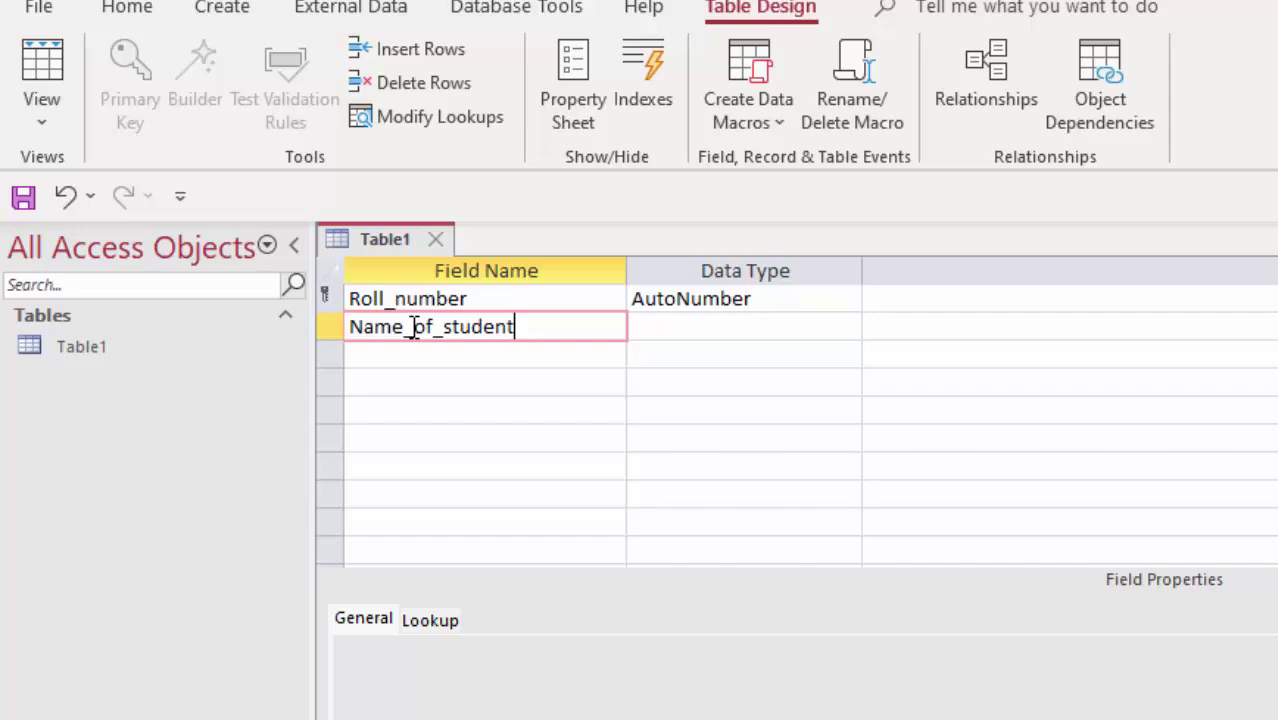
pyautogui.write('s')
pyautogui.press('Tab')
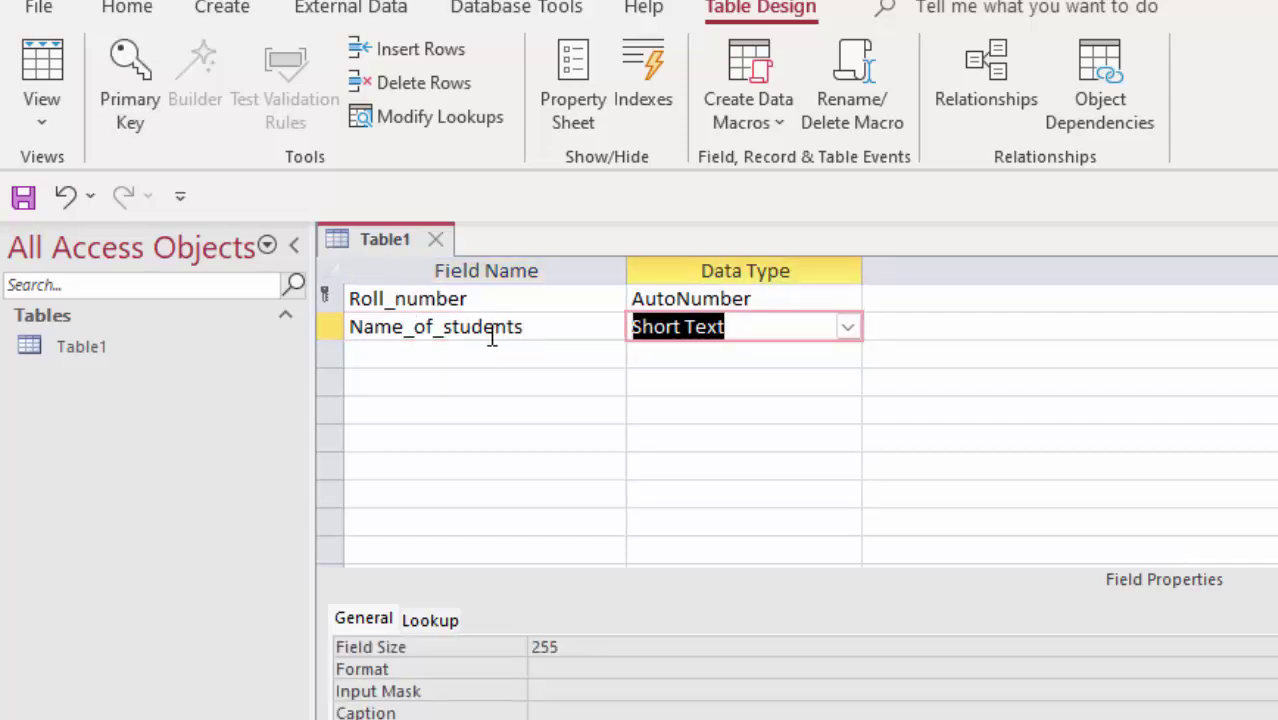
pyautogui.click(456, 338)
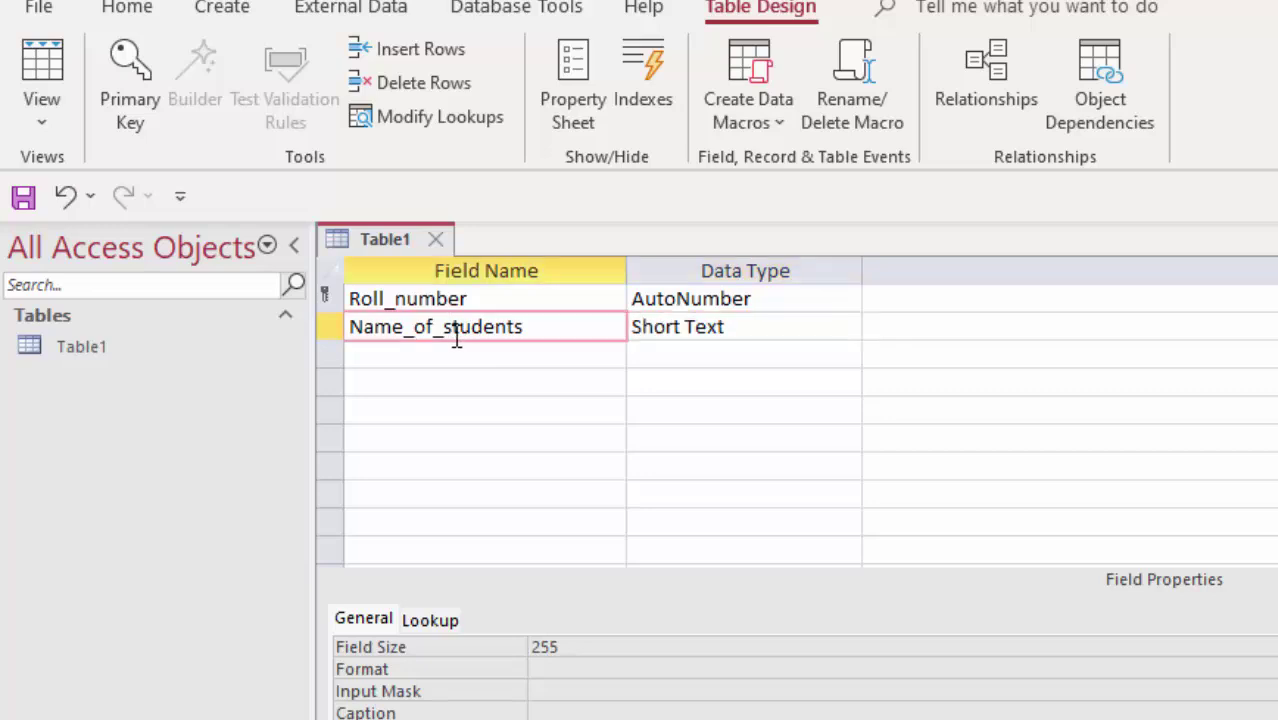
pyautogui.press('BackSpace')
pyautogui.write('S')
# Add Computer, Maths and Science as Short Text fields.
pyautogui.click(393, 349)
pyautogui.write('C')
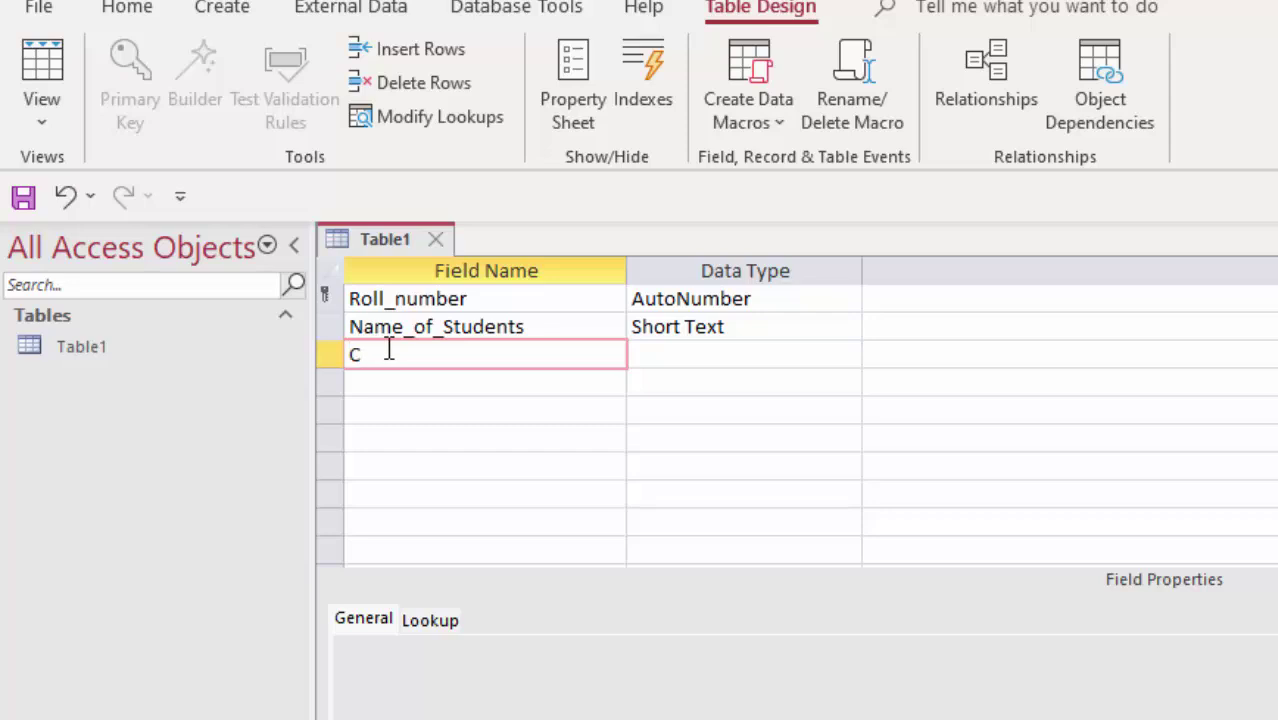
pyautogui.write('omputer')
pyautogui.press('Tab')
pyautogui.press('Tab')
pyautogui.press('Tab')
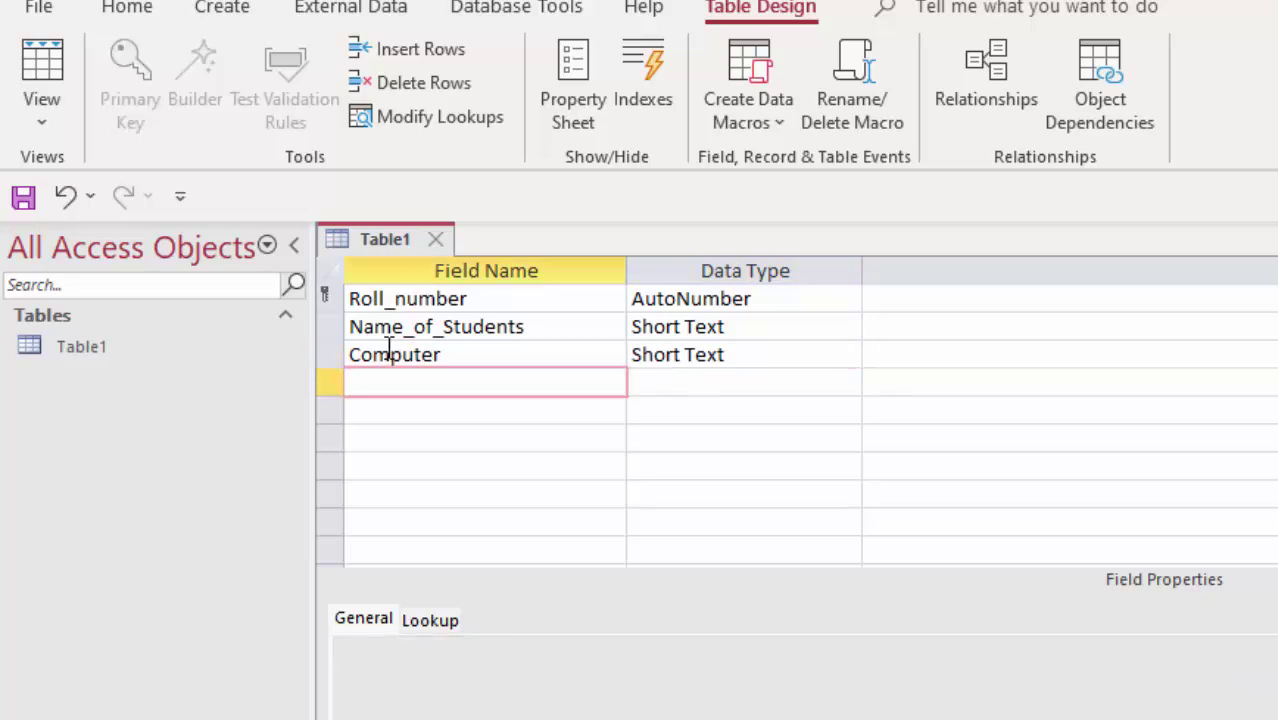
pyautogui.write('H')
pyautogui.write('Maths')
pyautogui.press('Tab')
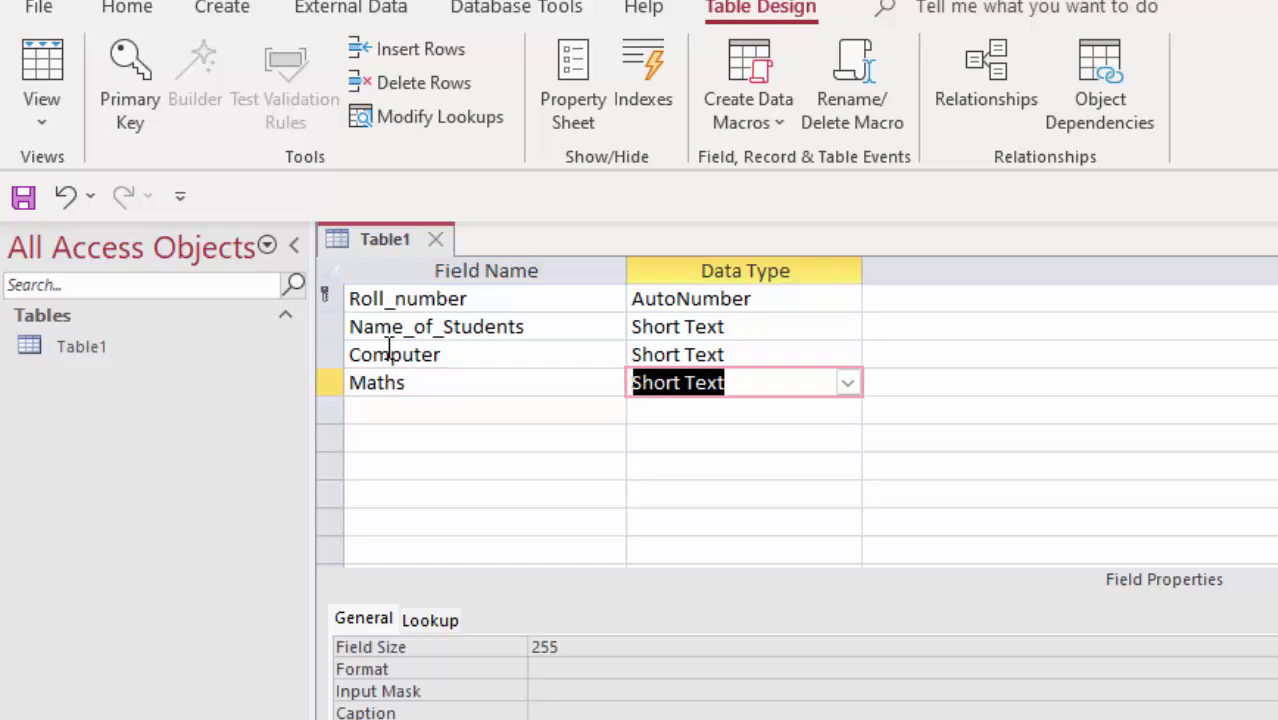
pyautogui.press('Tab')
pyautogui.press('Tab')
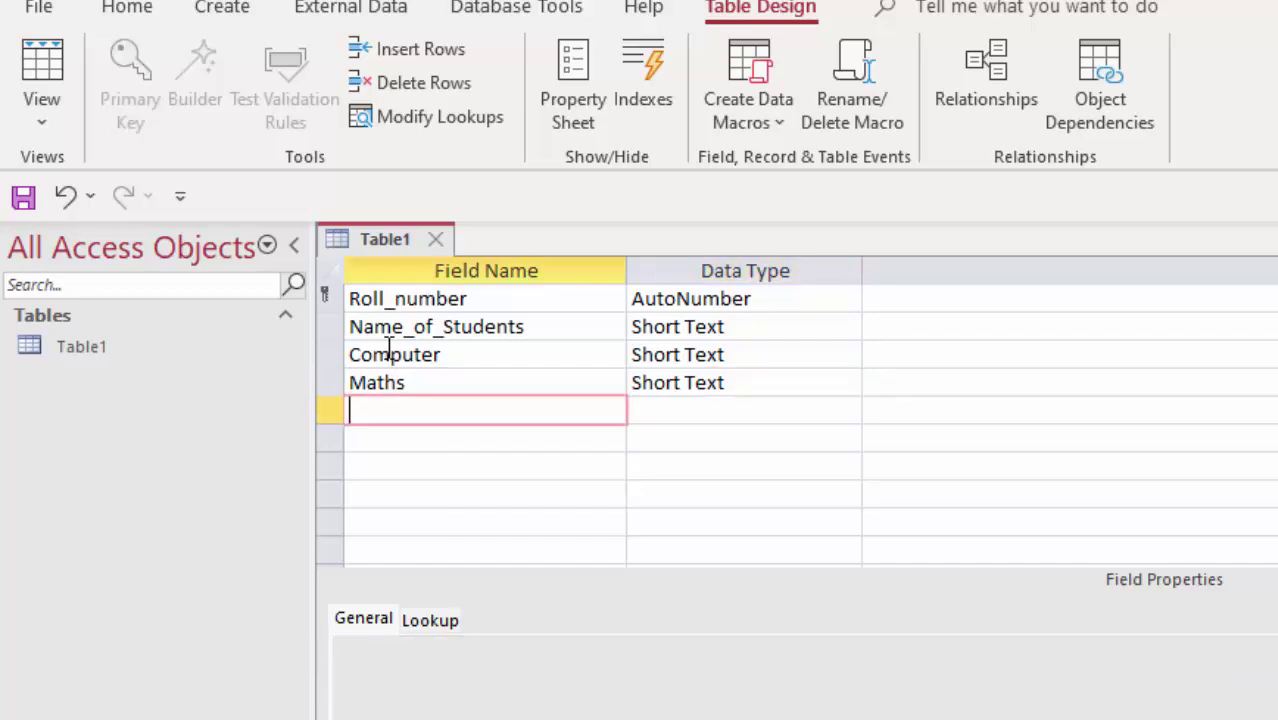
pyautogui.write('Scien')
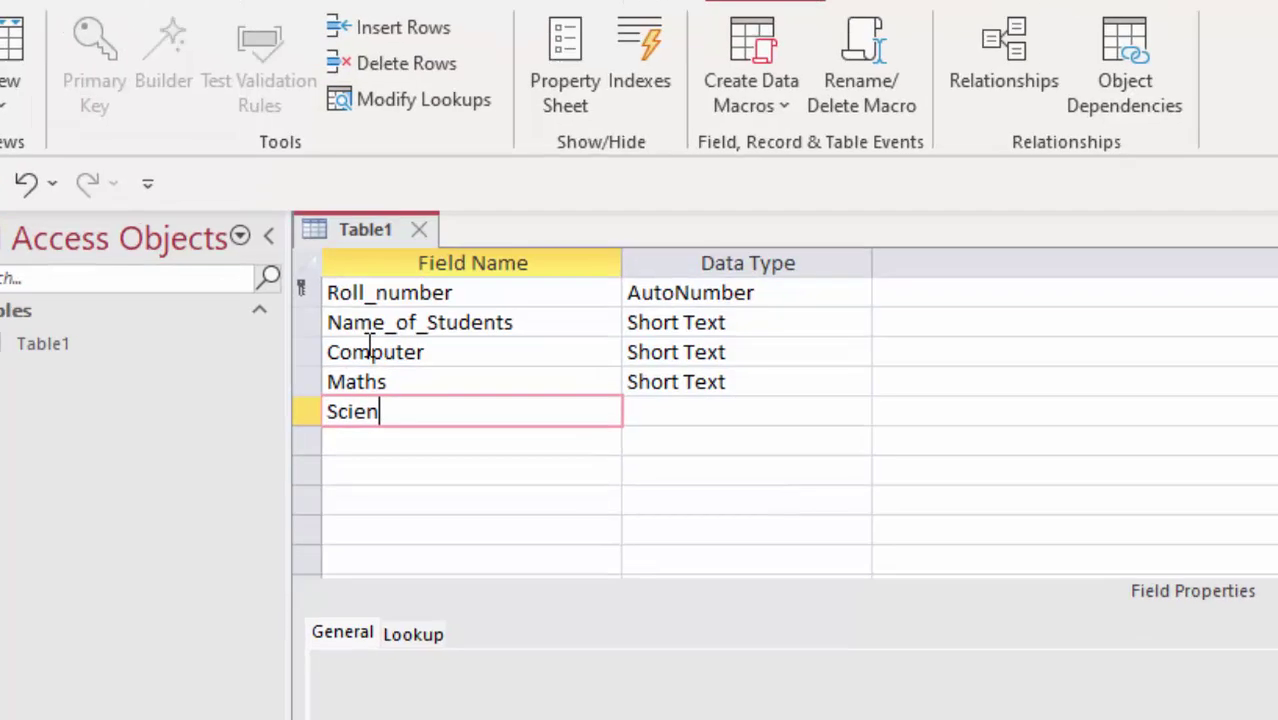
pyautogui.write('ce')
pyautogui.press('Tab')
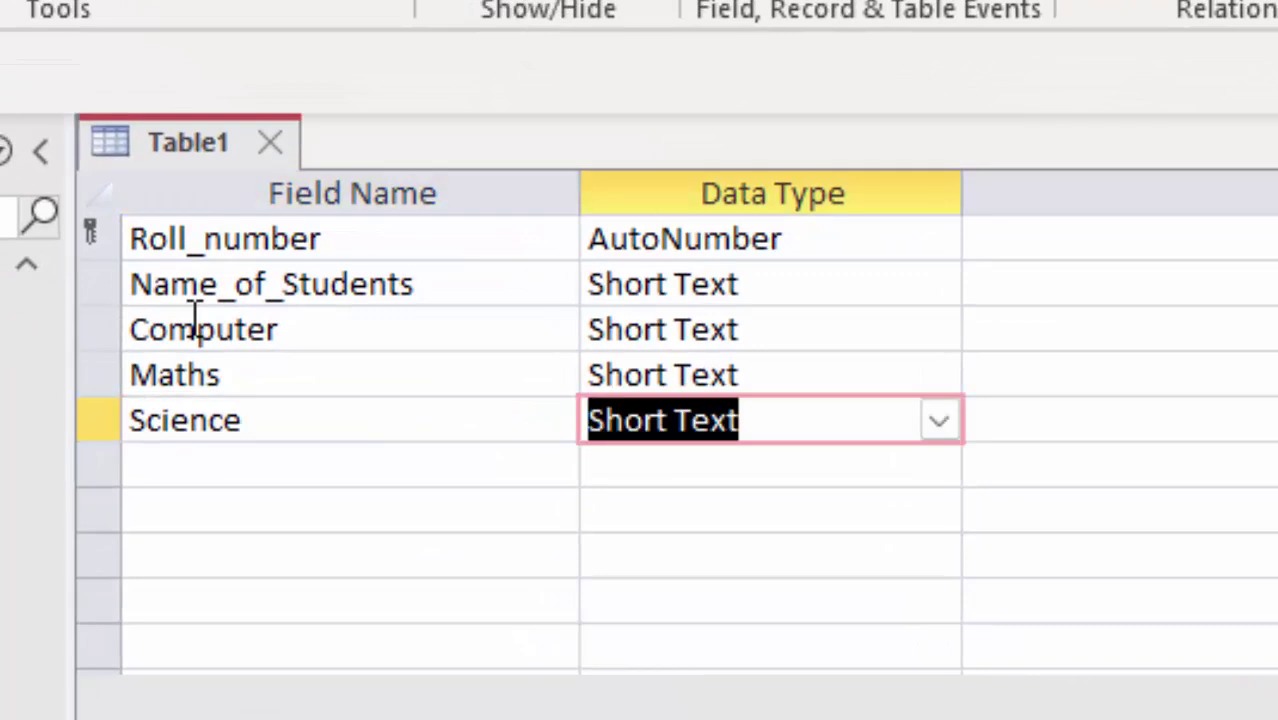
pyautogui.press('Tab')
pyautogui.press('Tab')
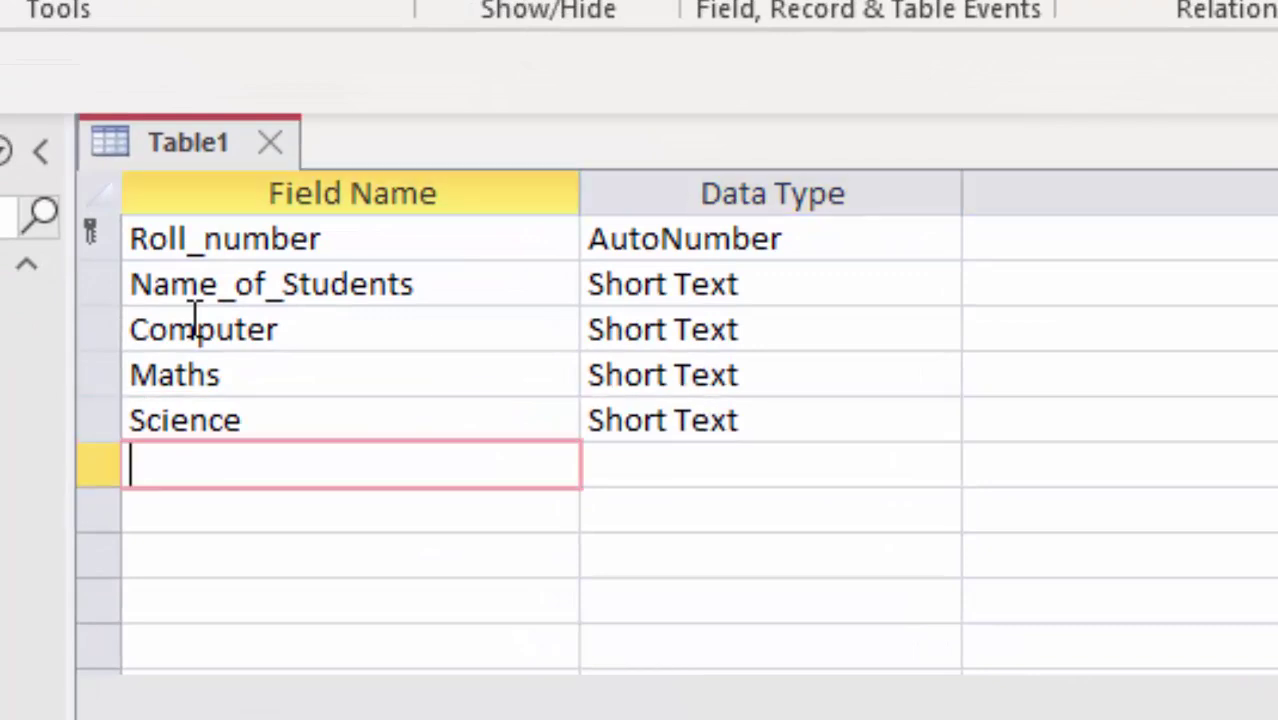
# Add an English field and name the next field Sst.
pyautogui.write('Engl')
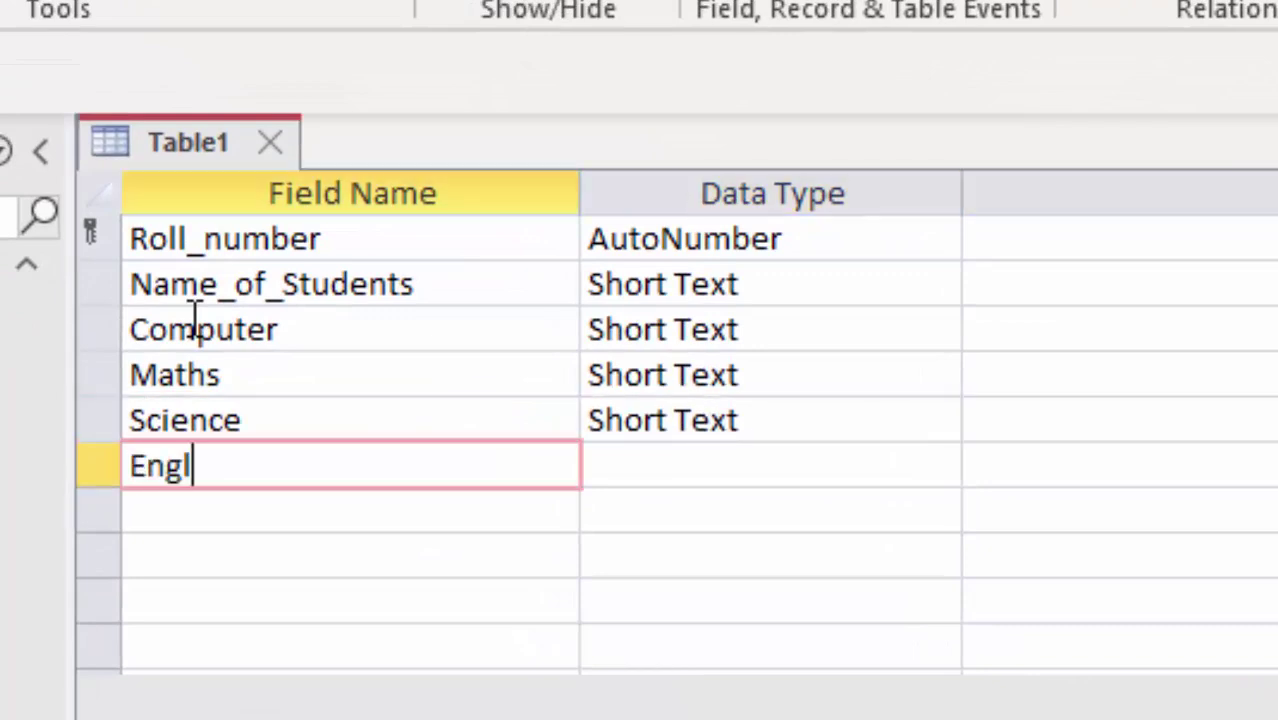
pyautogui.write('ish')
pyautogui.press('Tab')
pyautogui.press('Tab')
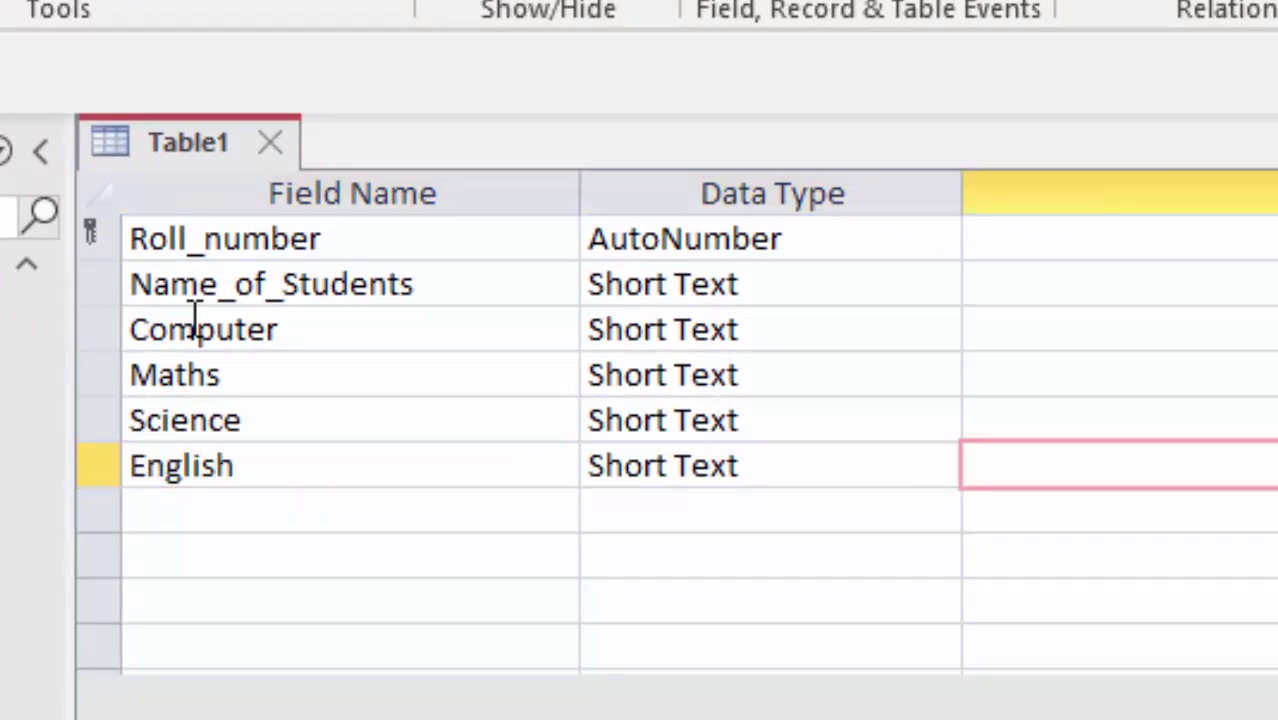
pyautogui.press('Tab')
pyautogui.write('S.')
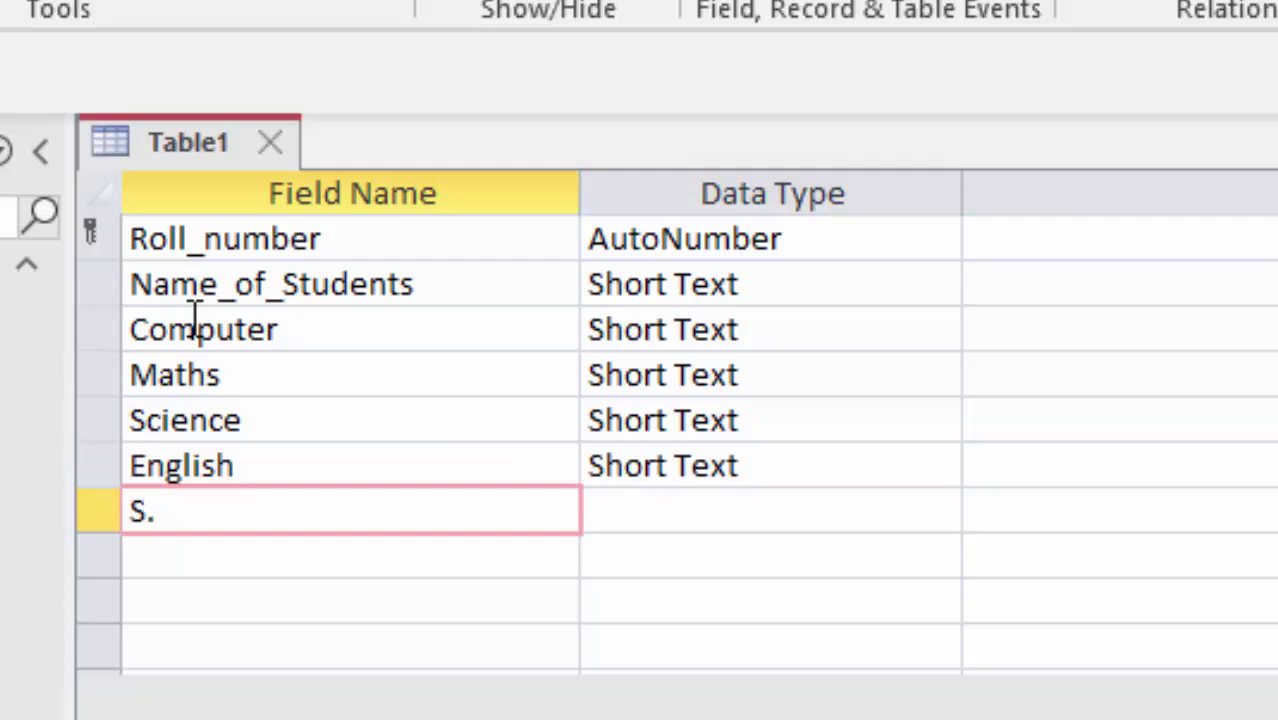
pyautogui.press('BackSpace')
pyautogui.write('st')
# Change the Sst, English and Science fields to the Number data type.
pyautogui.click(615, 515)
pyautogui.click(936, 513)
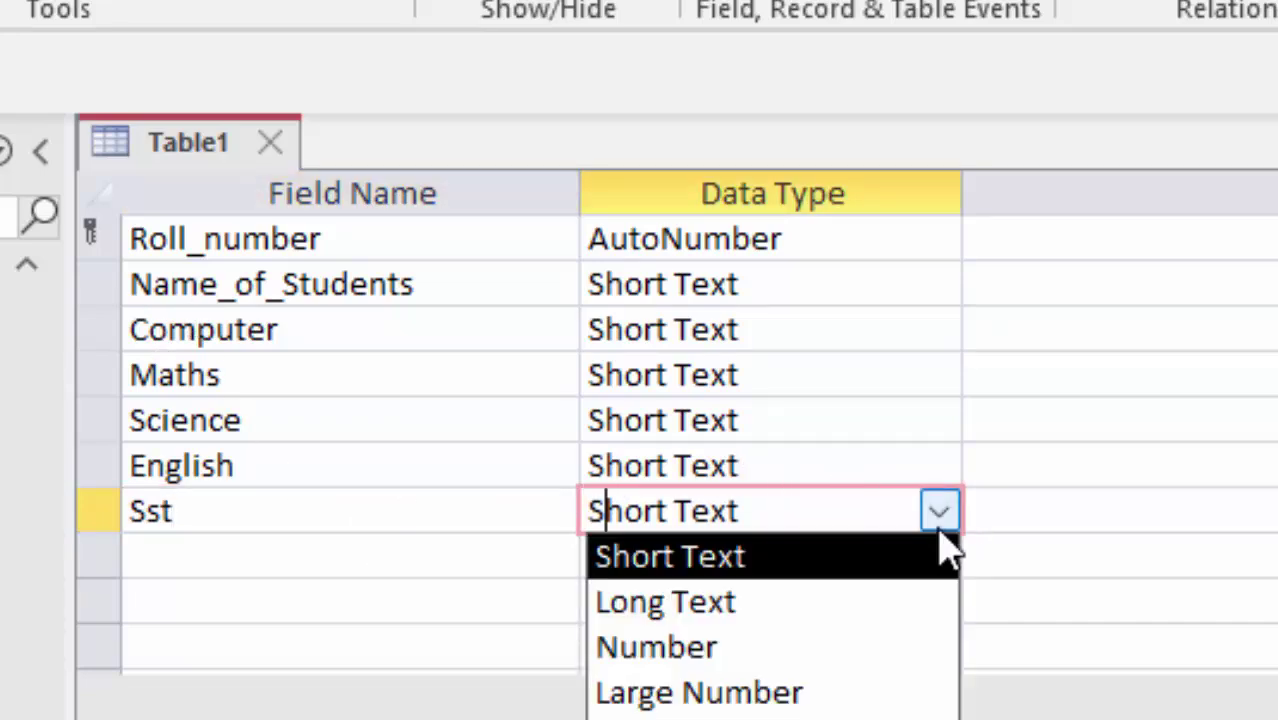
pyautogui.click(732, 650)
pyautogui.click(928, 462)
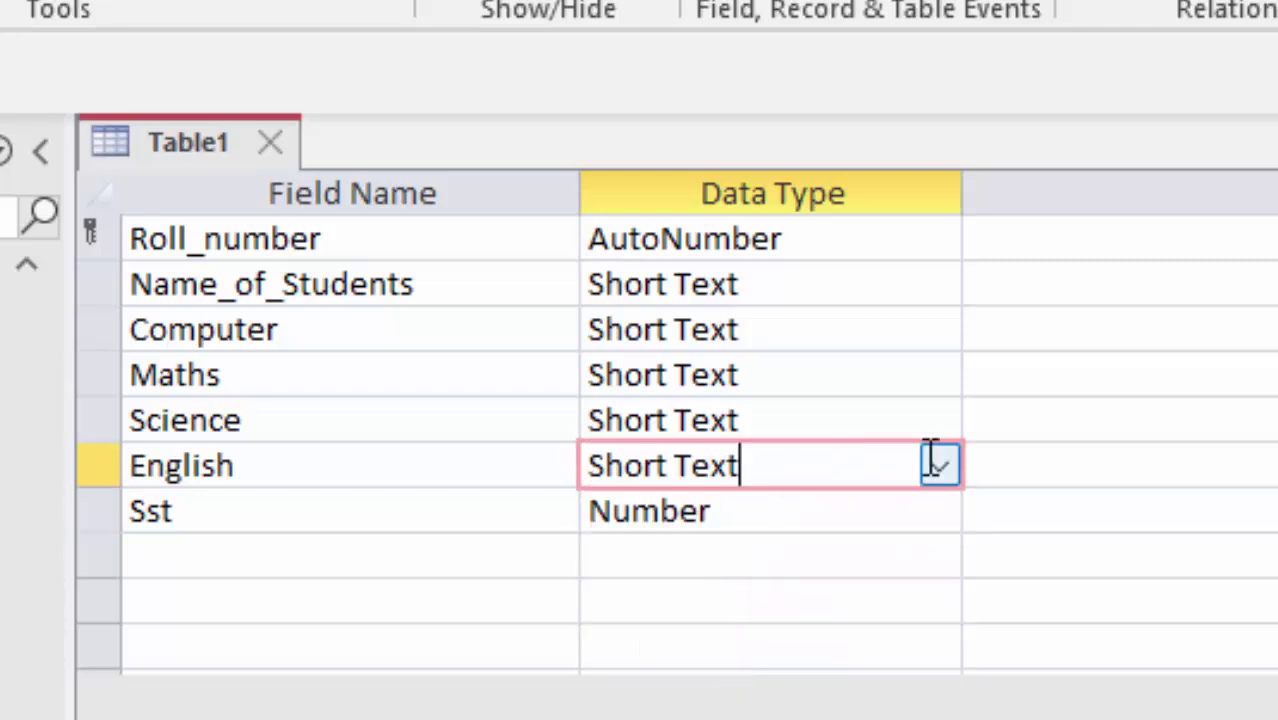
pyautogui.click(930, 463)
pyautogui.click(776, 602)
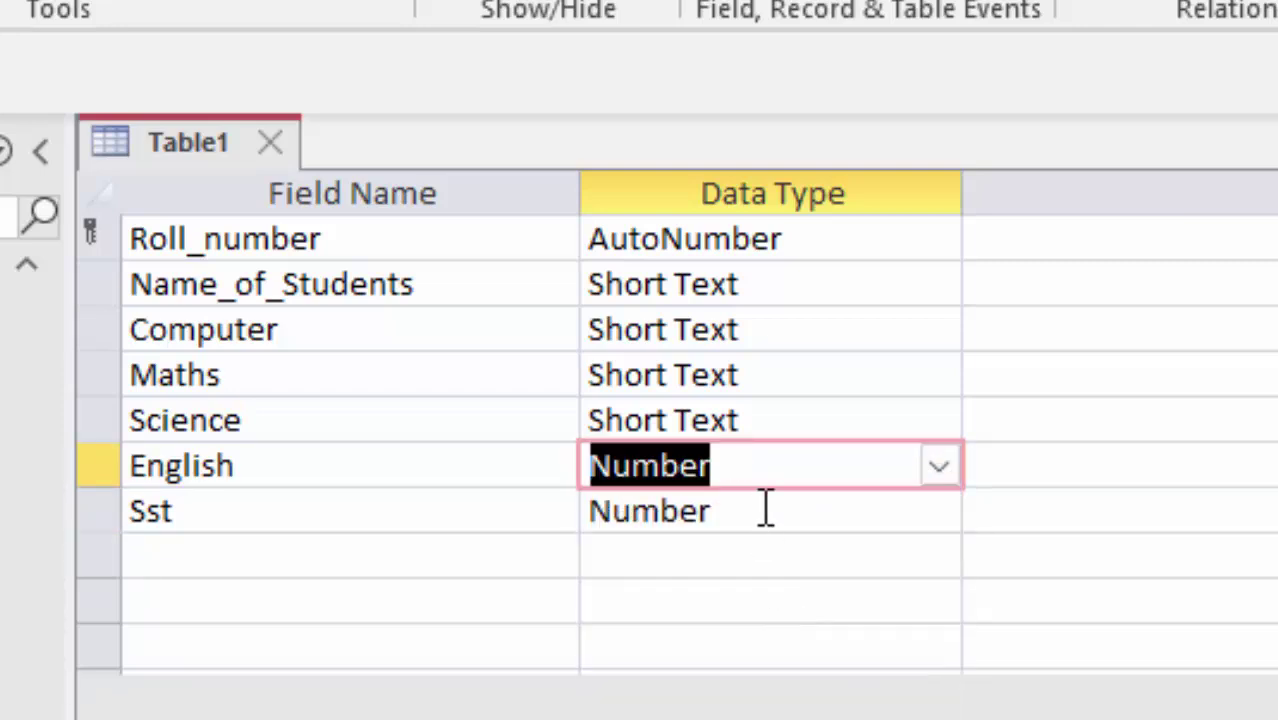
pyautogui.click(872, 428)
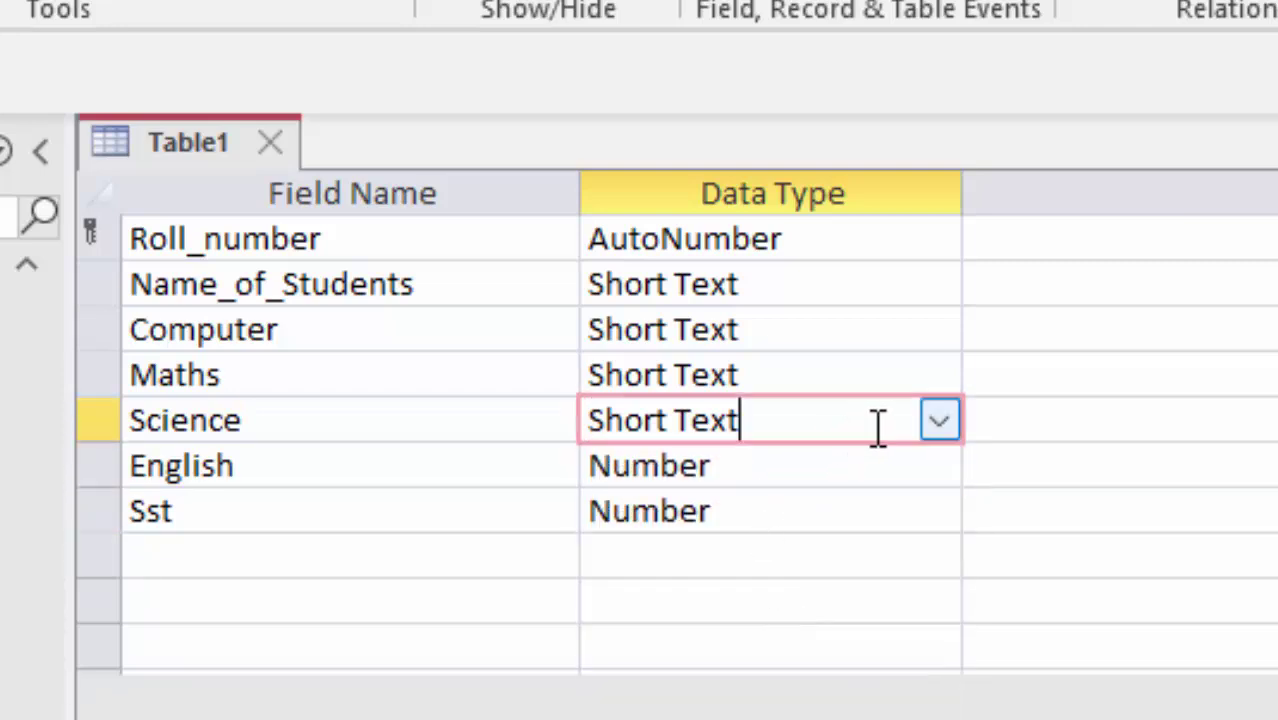
pyautogui.click(938, 420)
pyautogui.click(752, 556)
# Change the Maths and Computer fields to the Number data type.
pyautogui.click(845, 385)
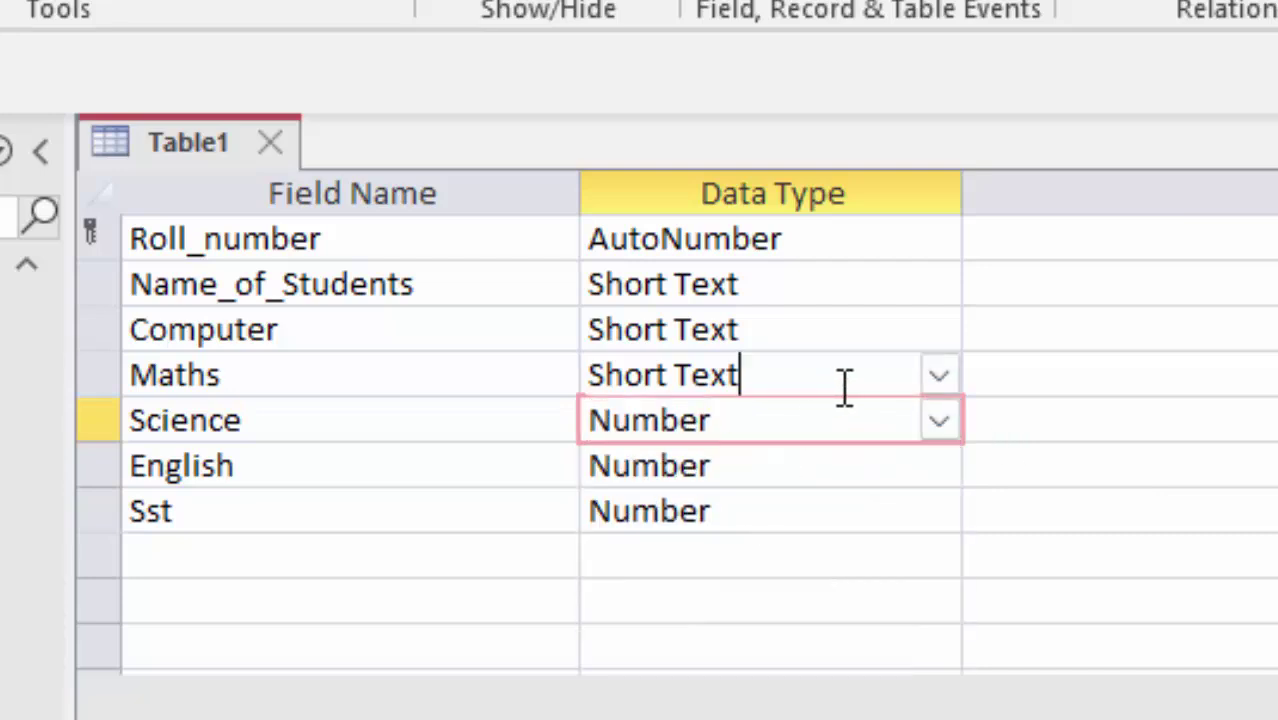
pyautogui.click(940, 378)
pyautogui.click(774, 516)
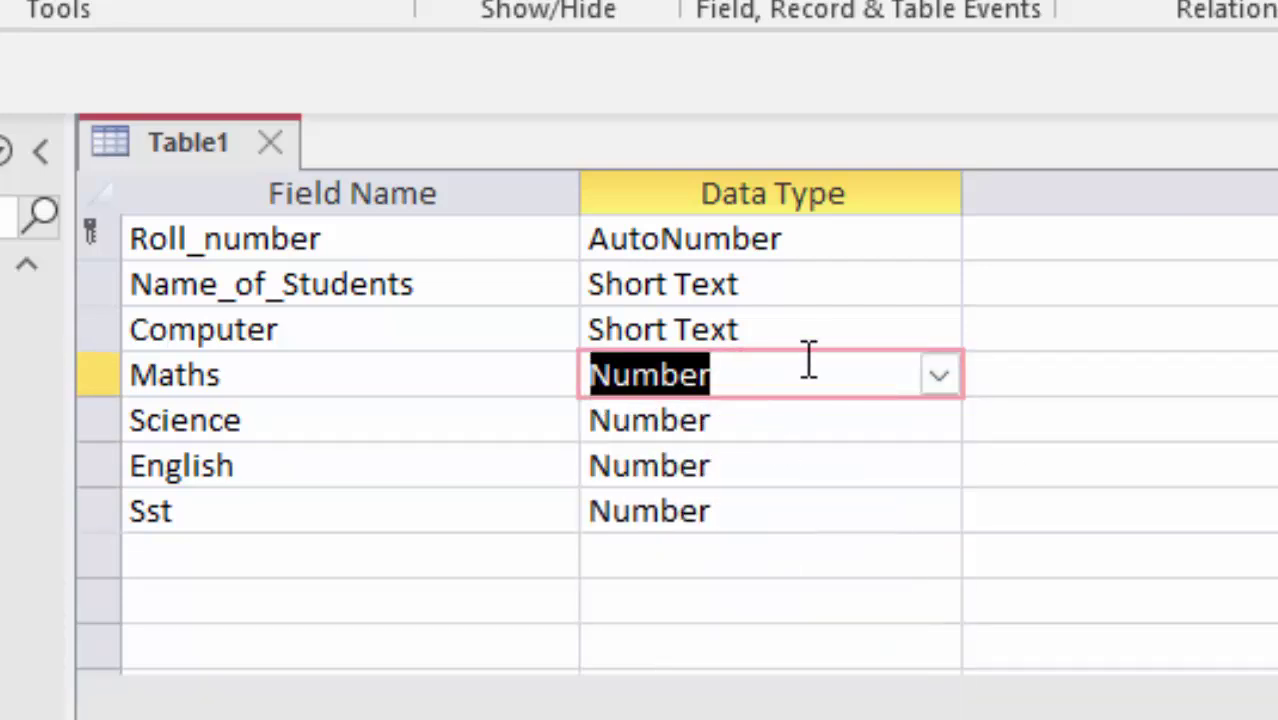
pyautogui.click(825, 337)
pyautogui.click(938, 330)
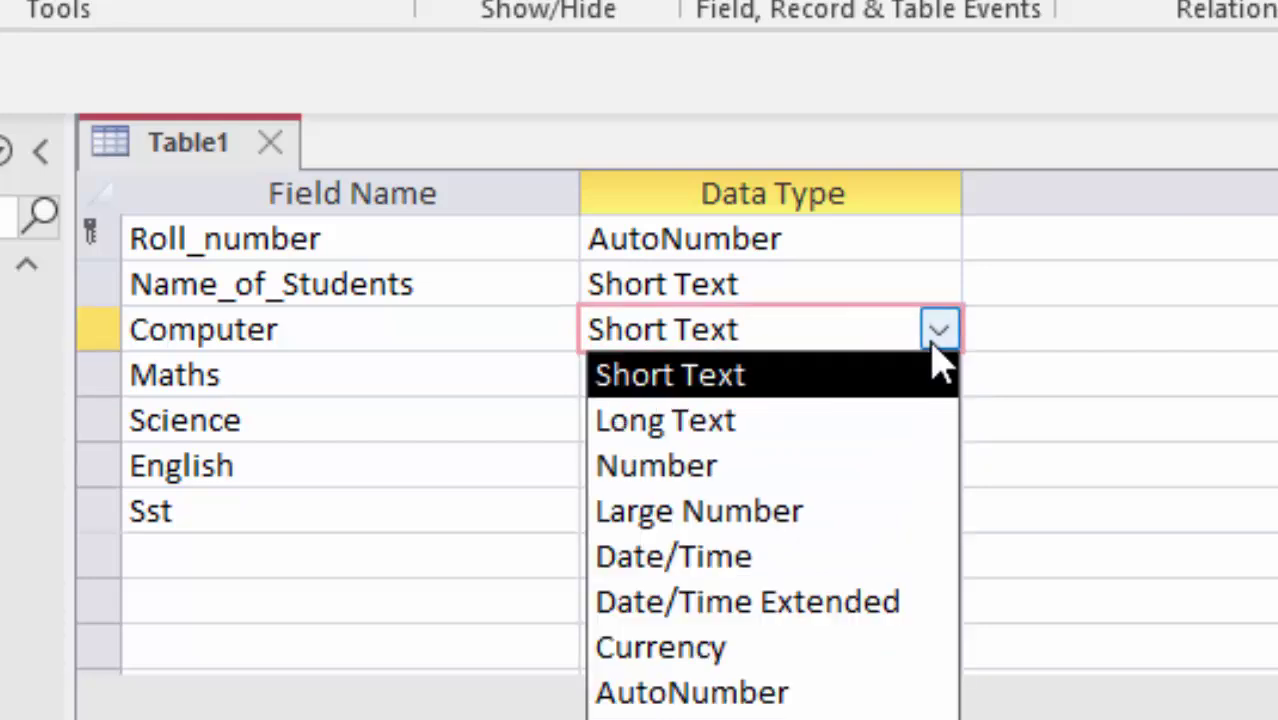
pyautogui.click(796, 476)
pyautogui.click(265, 560)
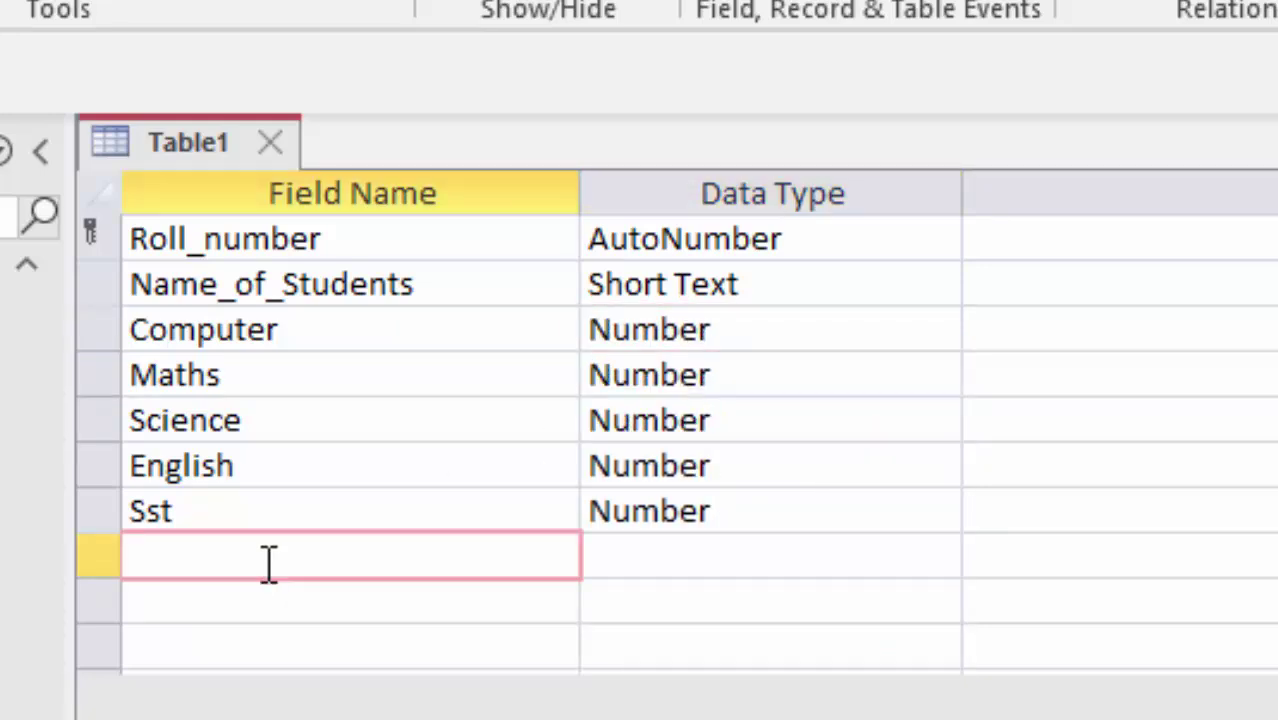
# Name the next field Total and set its data type to Calculated.
pyautogui.write('Total')
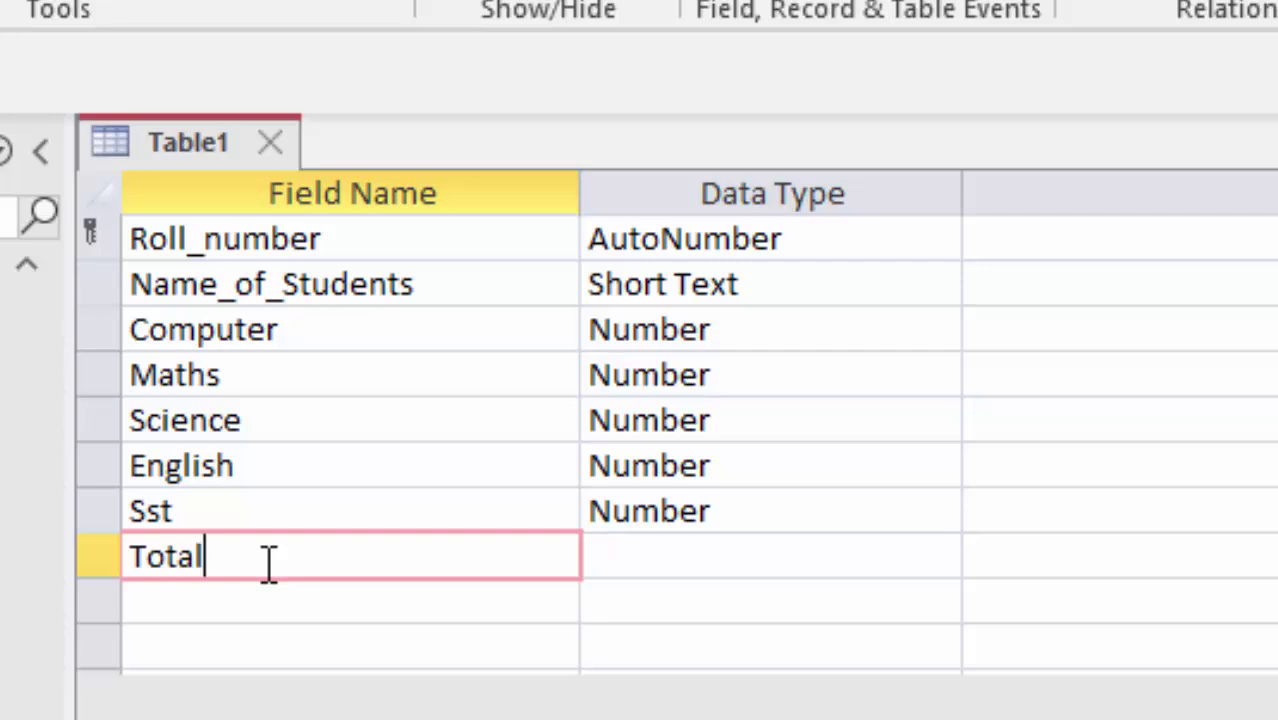
pyautogui.press('Tab')
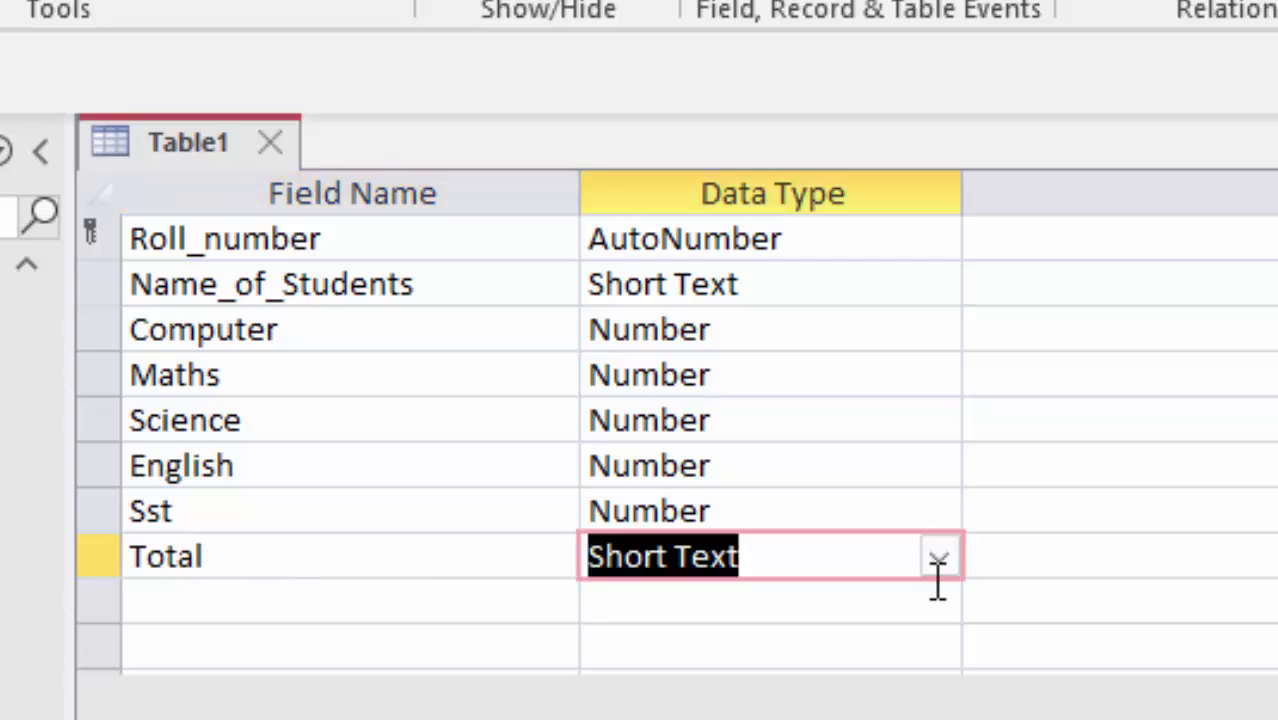
pyautogui.click(938, 592)
pyautogui.click(742, 442)
pyautogui.click(678, 404)
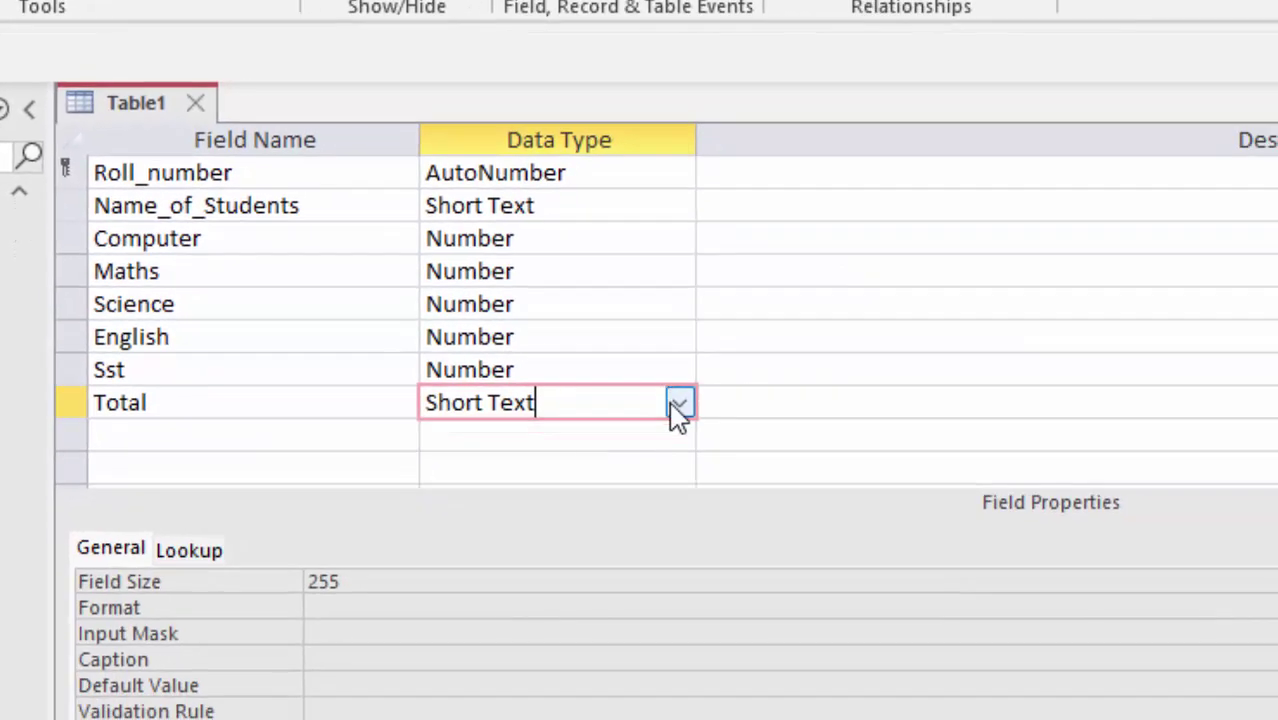
pyautogui.click(679, 404)
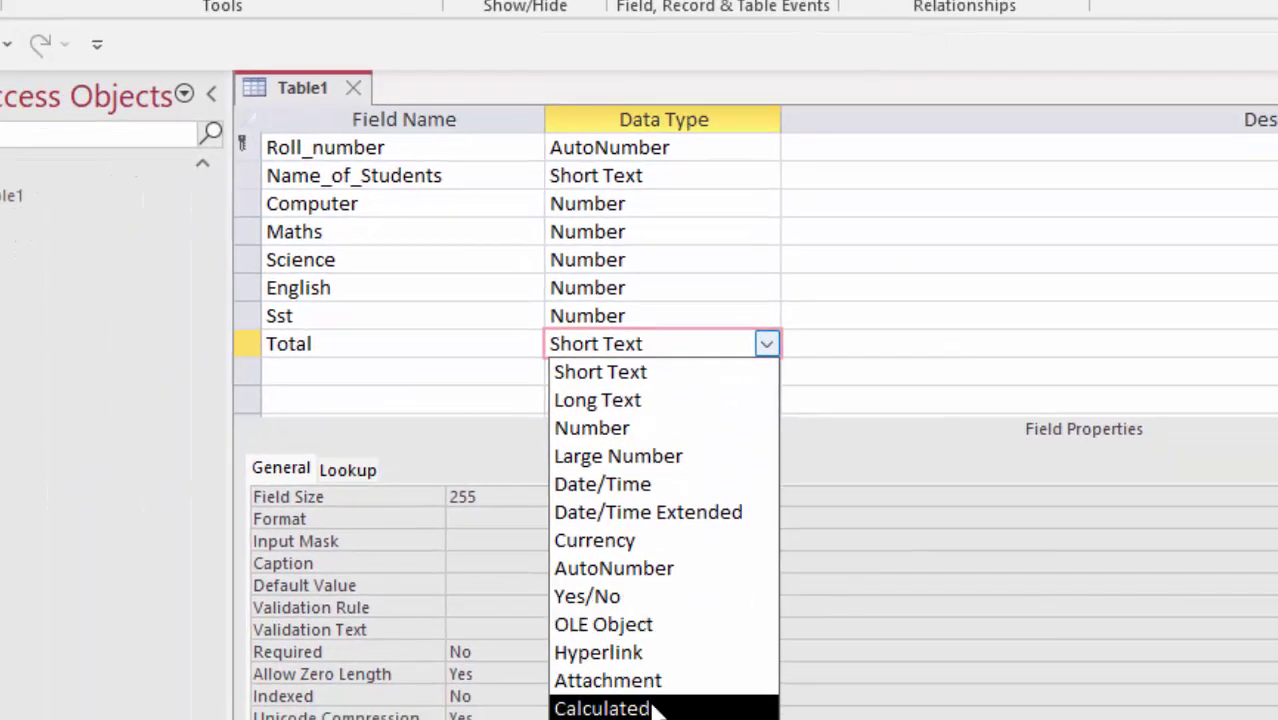
pyautogui.click(652, 708)
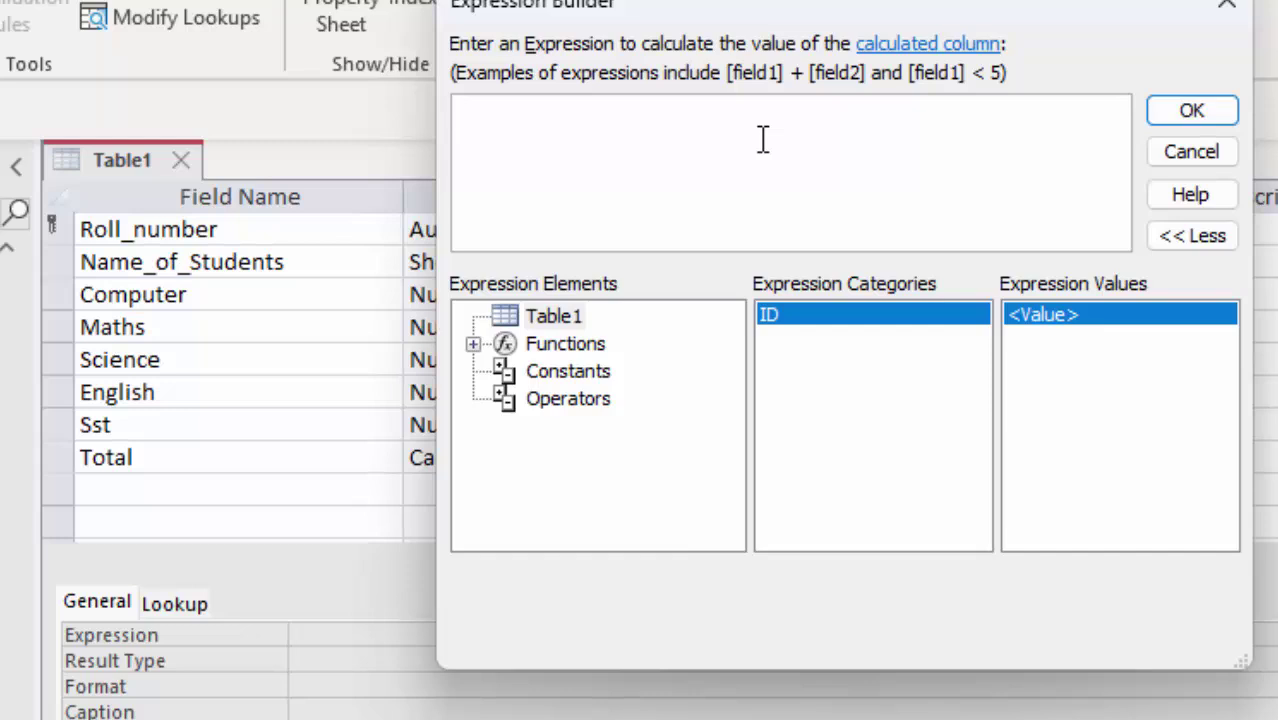
# Enter [Computer]+[Maths]+[Science]+[English]+[Sst] as Total's expression and accept it.
pyautogui.write('[Co')
pyautogui.write('mputer')
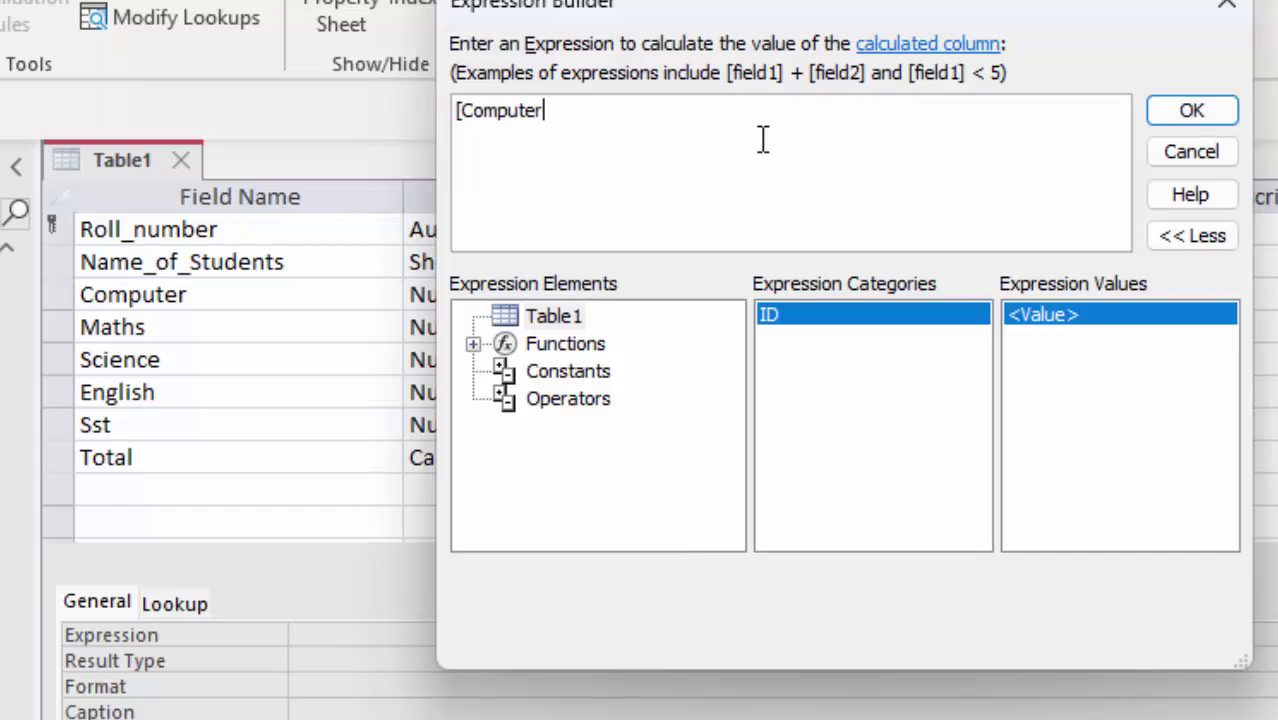
pyautogui.write('] +')
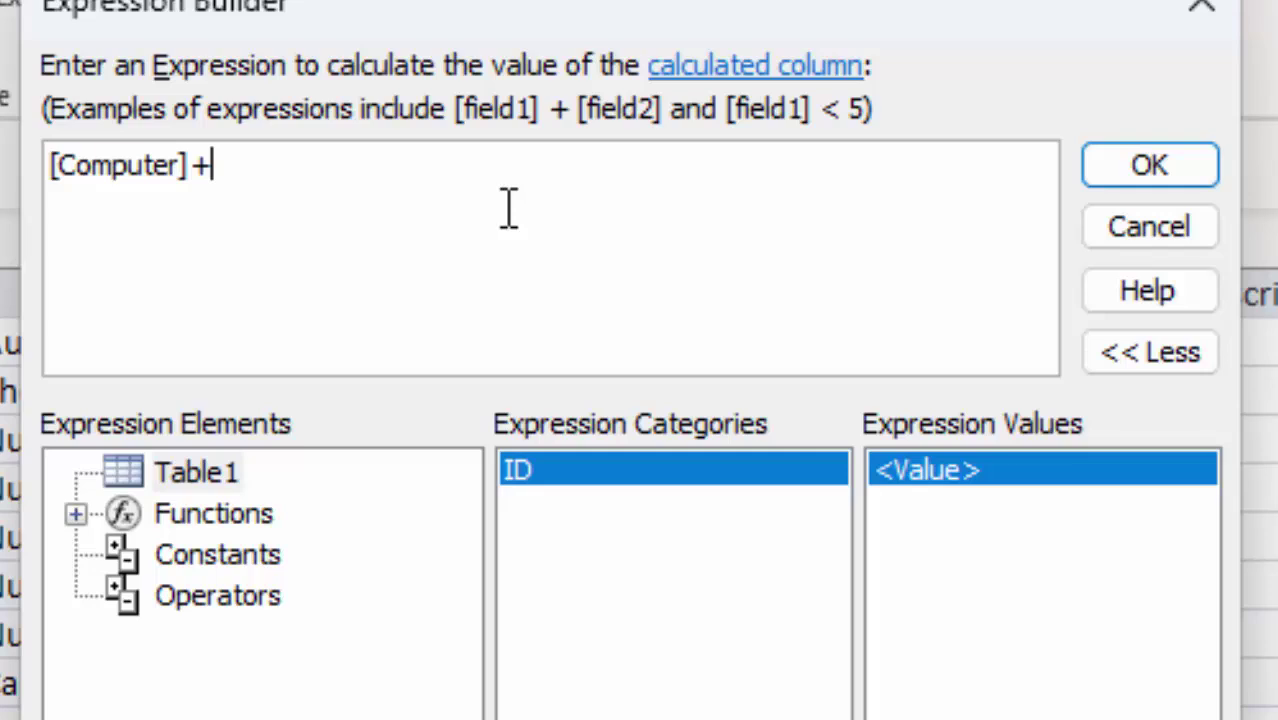
pyautogui.write('[Ma')
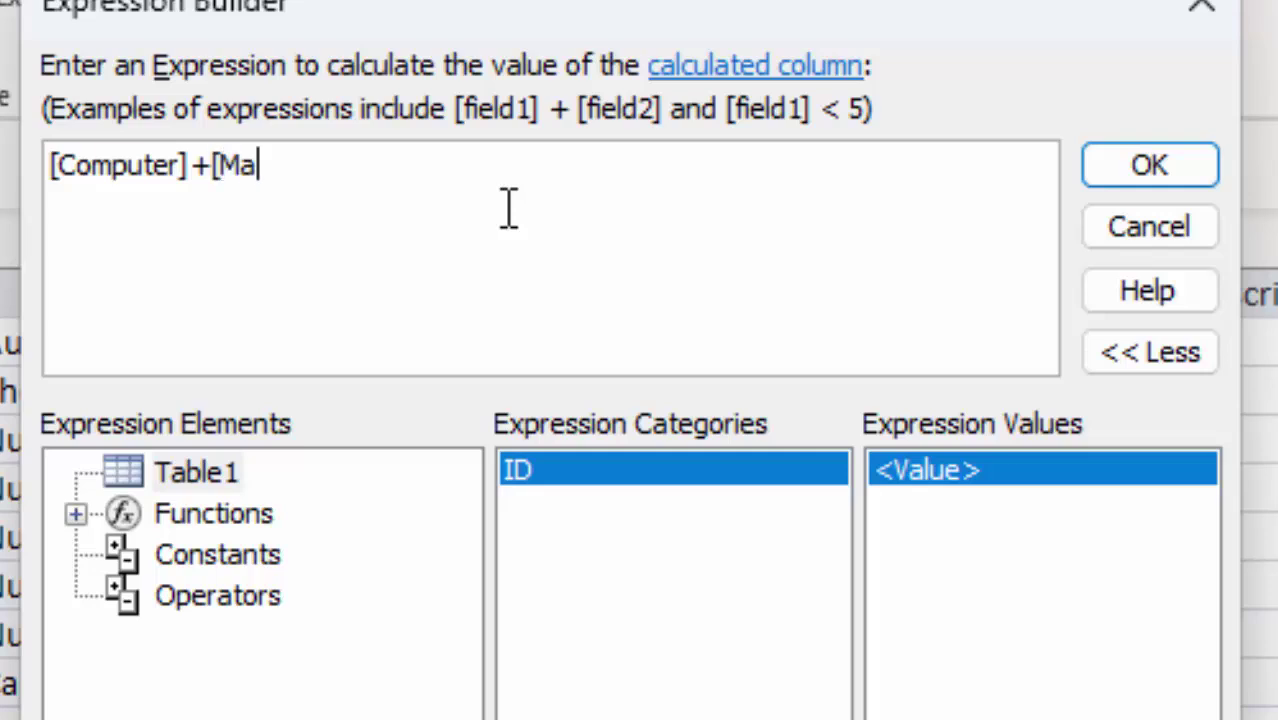
pyautogui.write('ths] +[')
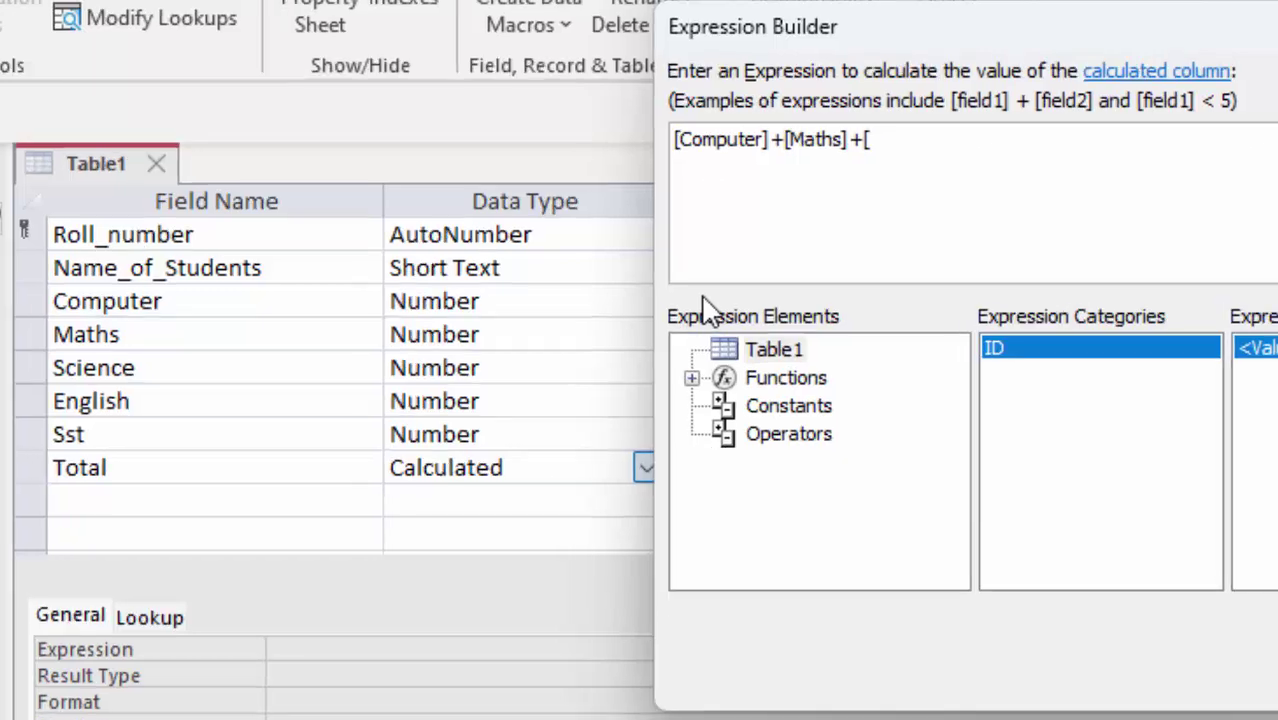
pyautogui.write('Scienc')
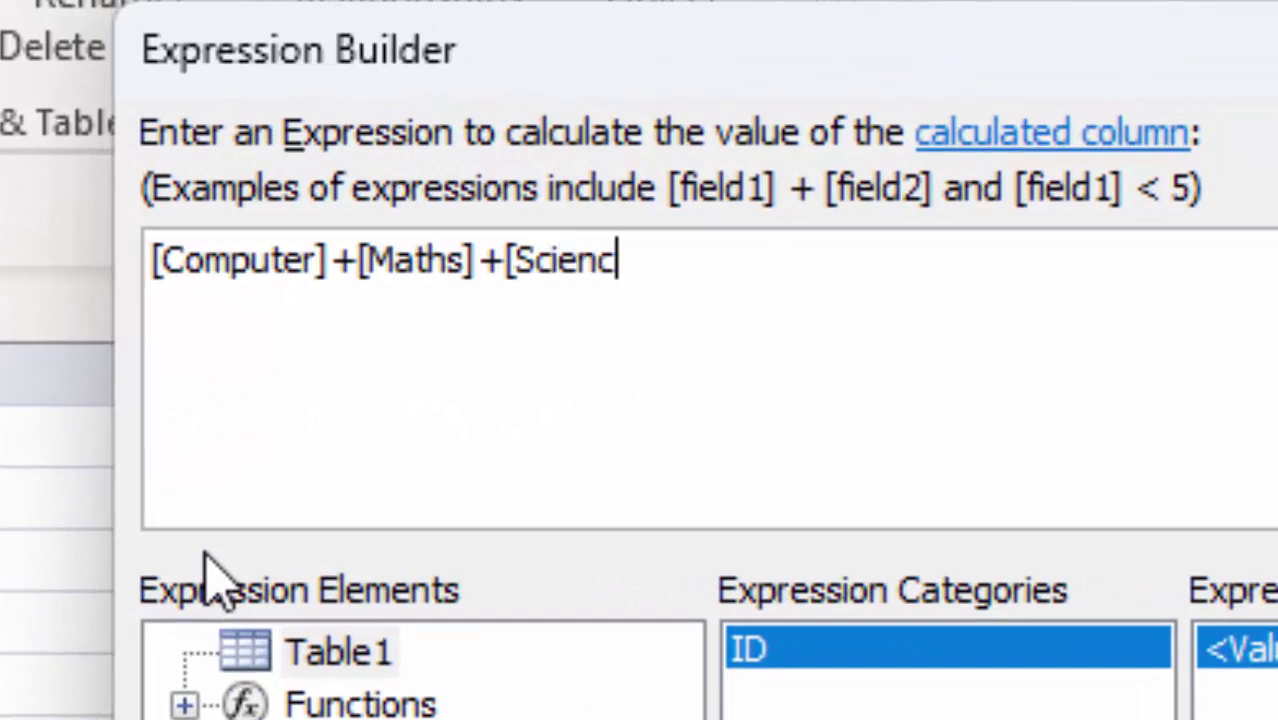
pyautogui.write('e')
pyautogui.write('] ')
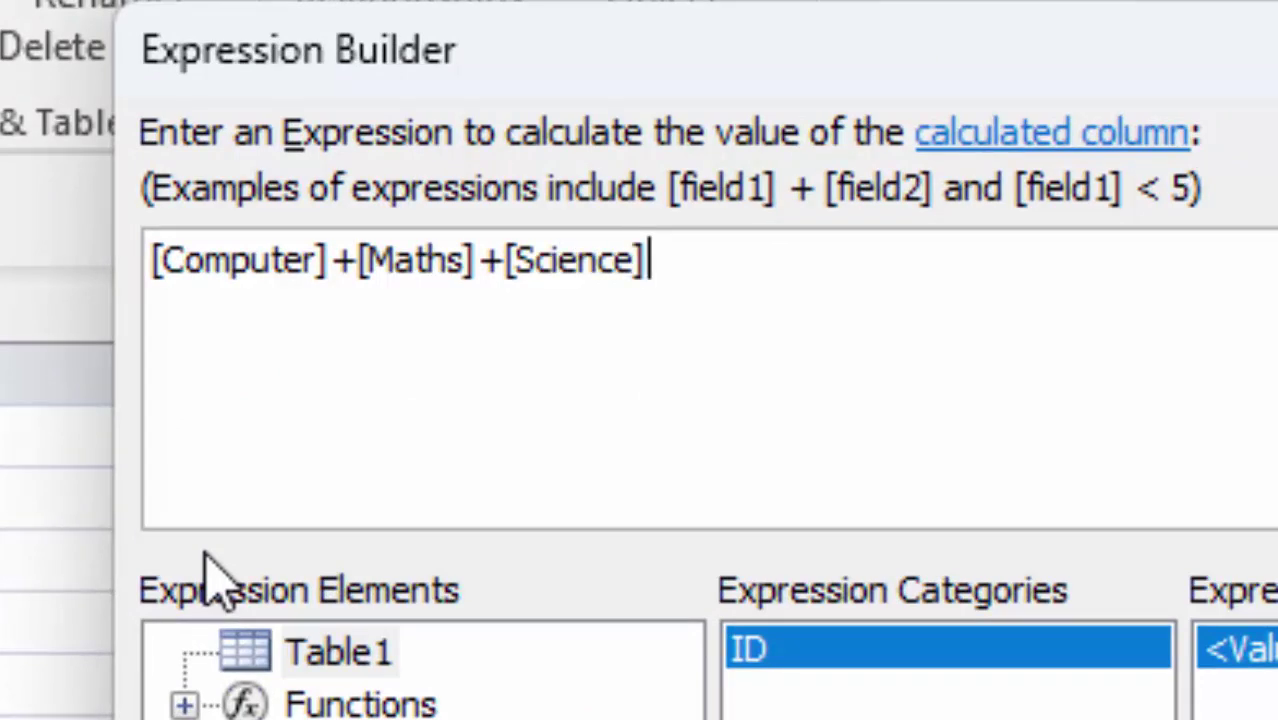
pyautogui.write('+')
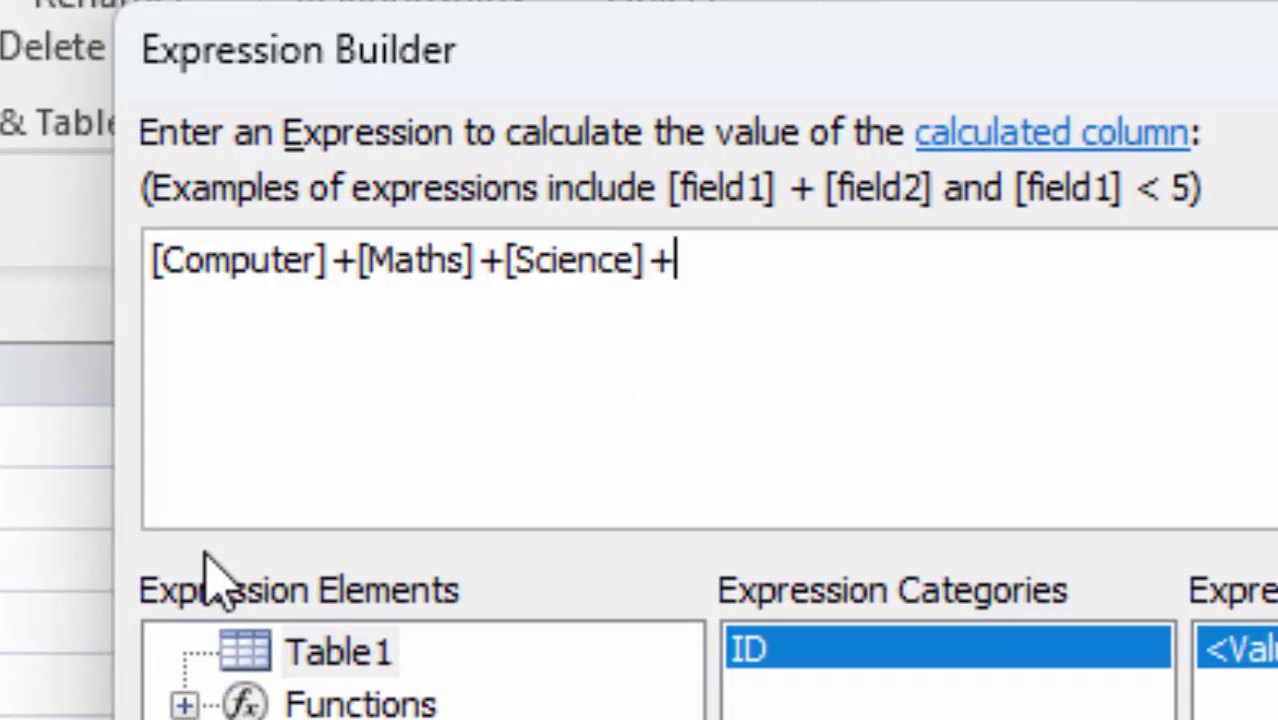
pyautogui.write('[')
pyautogui.write('Englis')
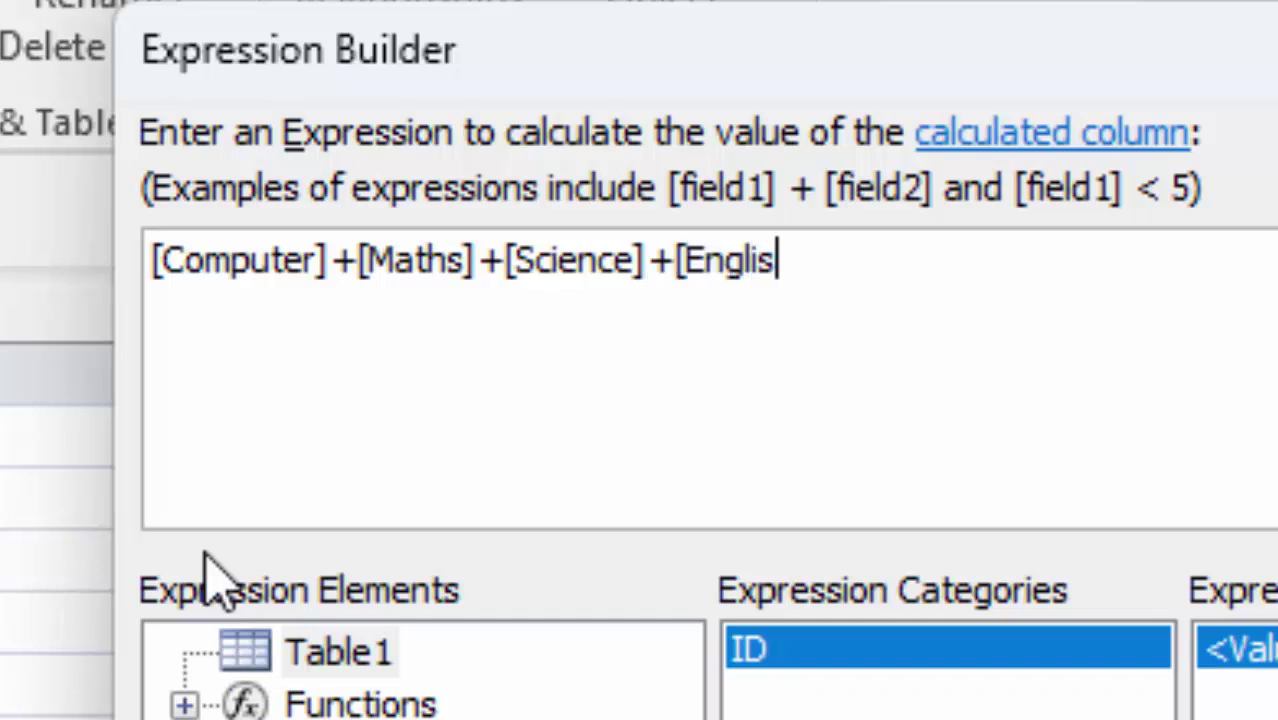
pyautogui.write('h] +')
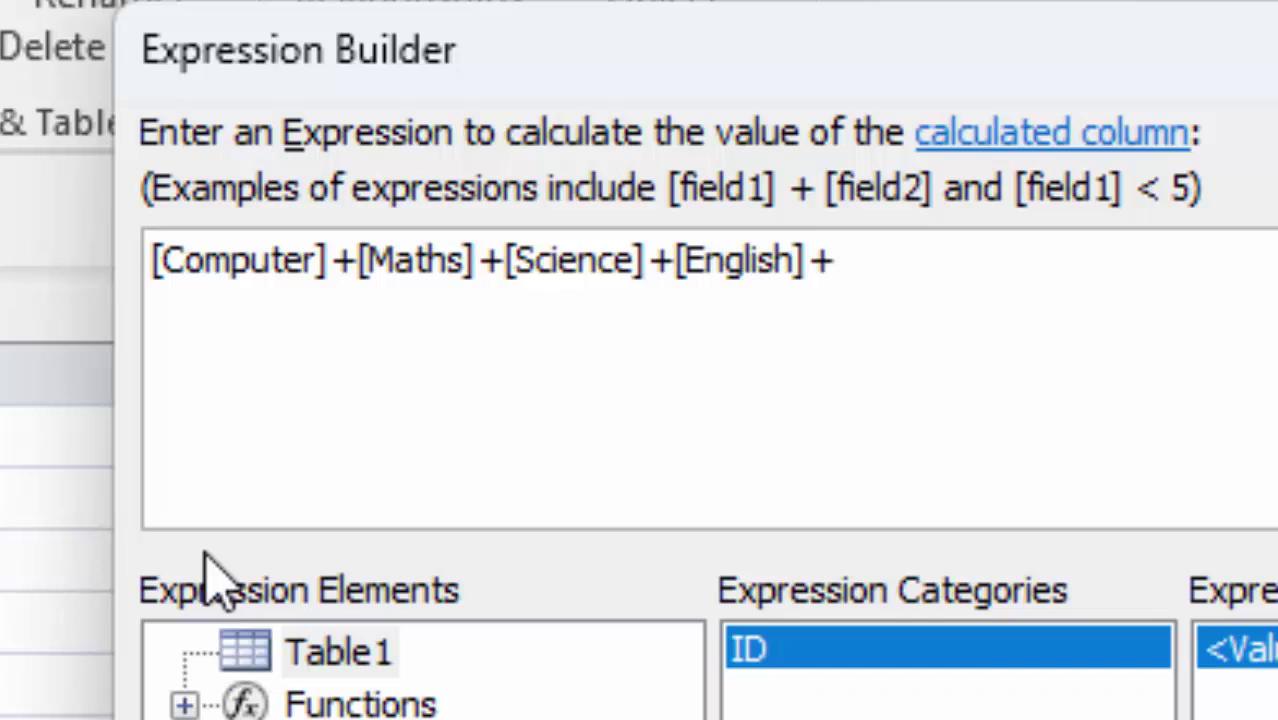
pyautogui.write('[')
pyautogui.write('Ss')
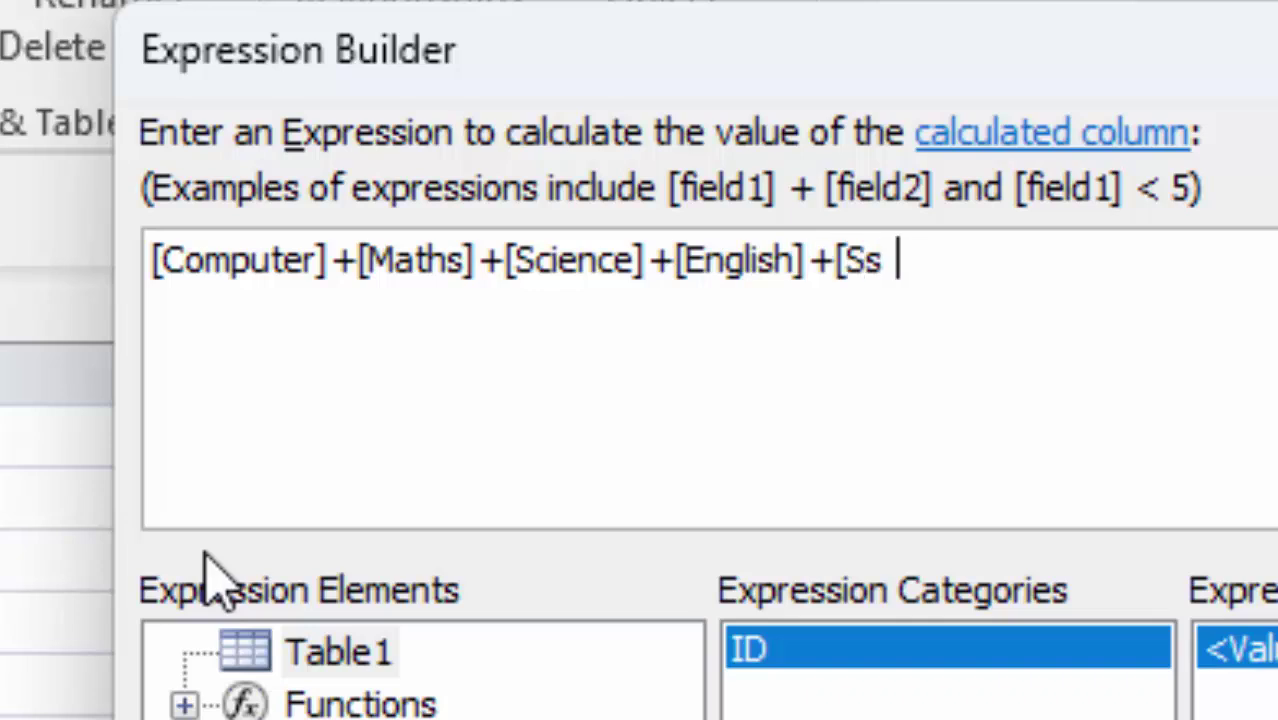
pyautogui.write('t]')
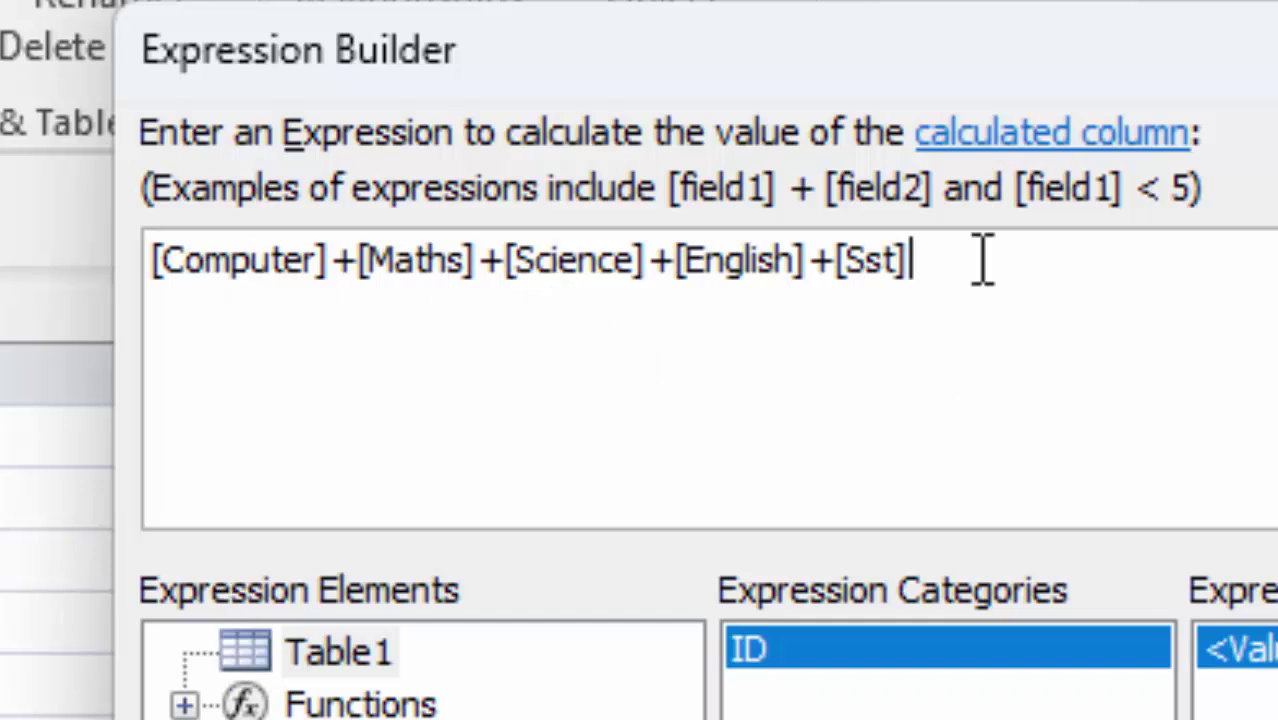
pyautogui.press('Return')
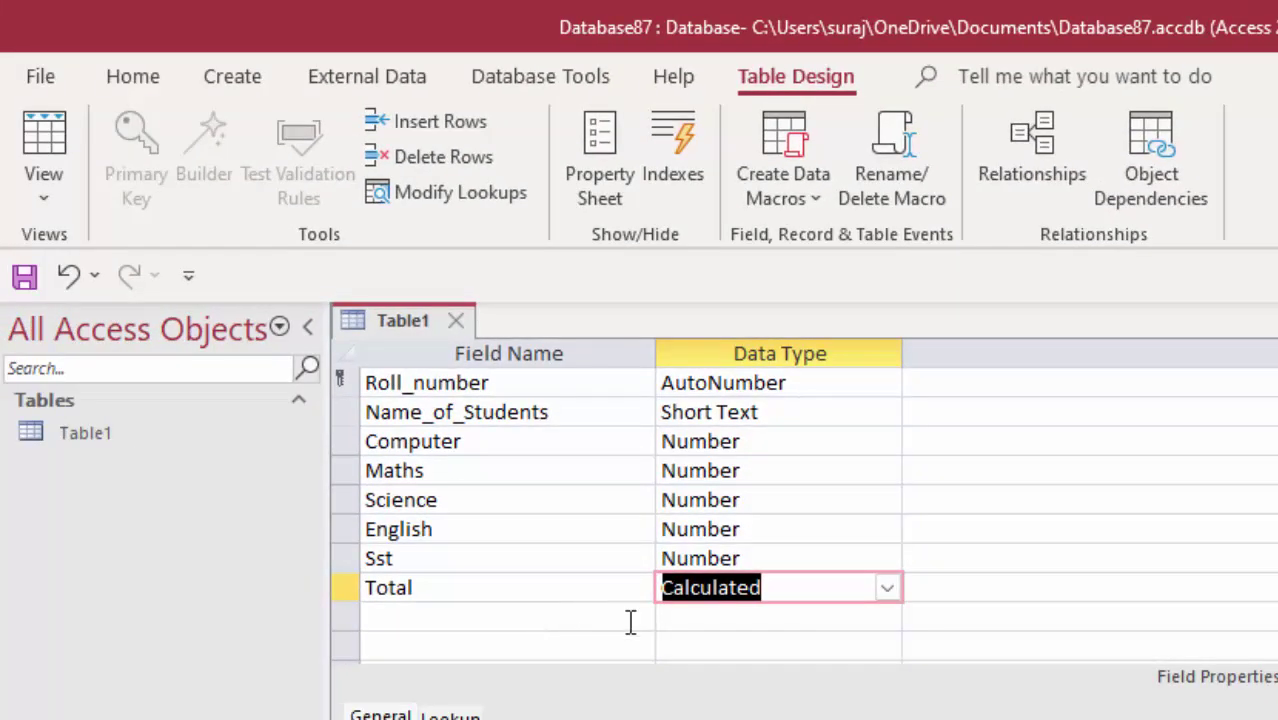
pyautogui.click(501, 620)
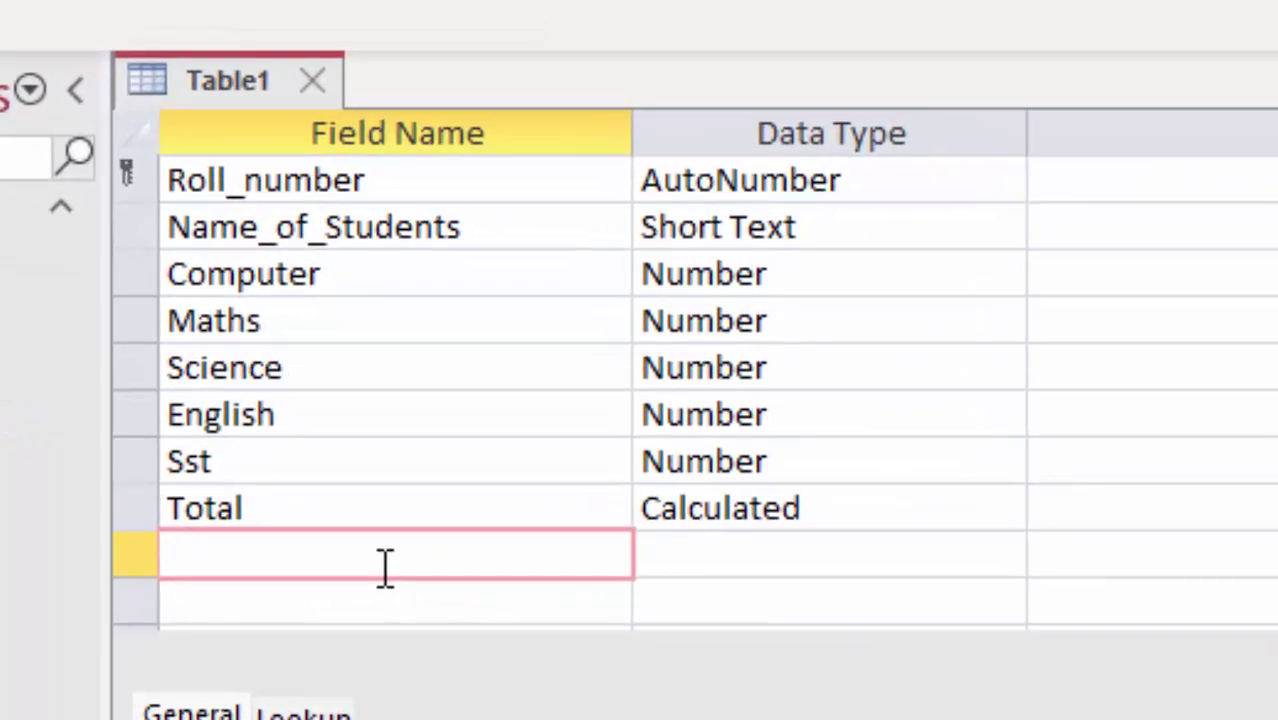
pyautogui.write('Averag')
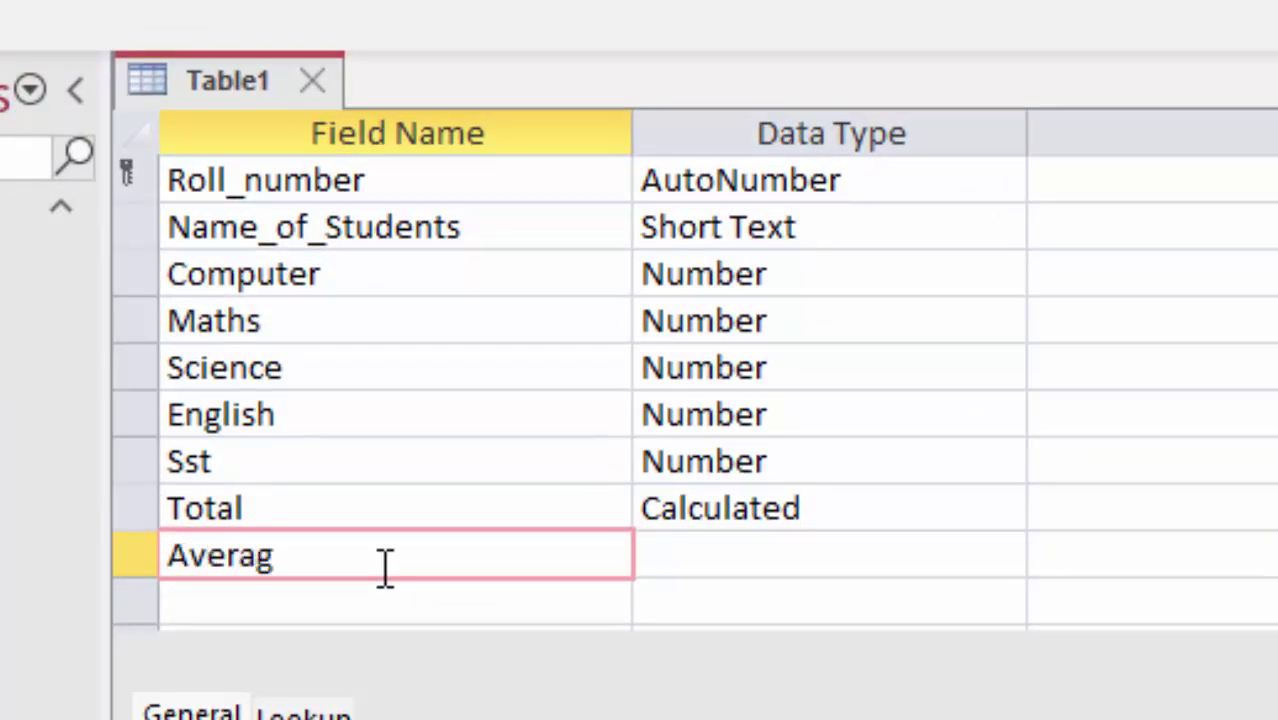
pyautogui.write('e')
pyautogui.click(722, 548)
pyautogui.click(1004, 555)
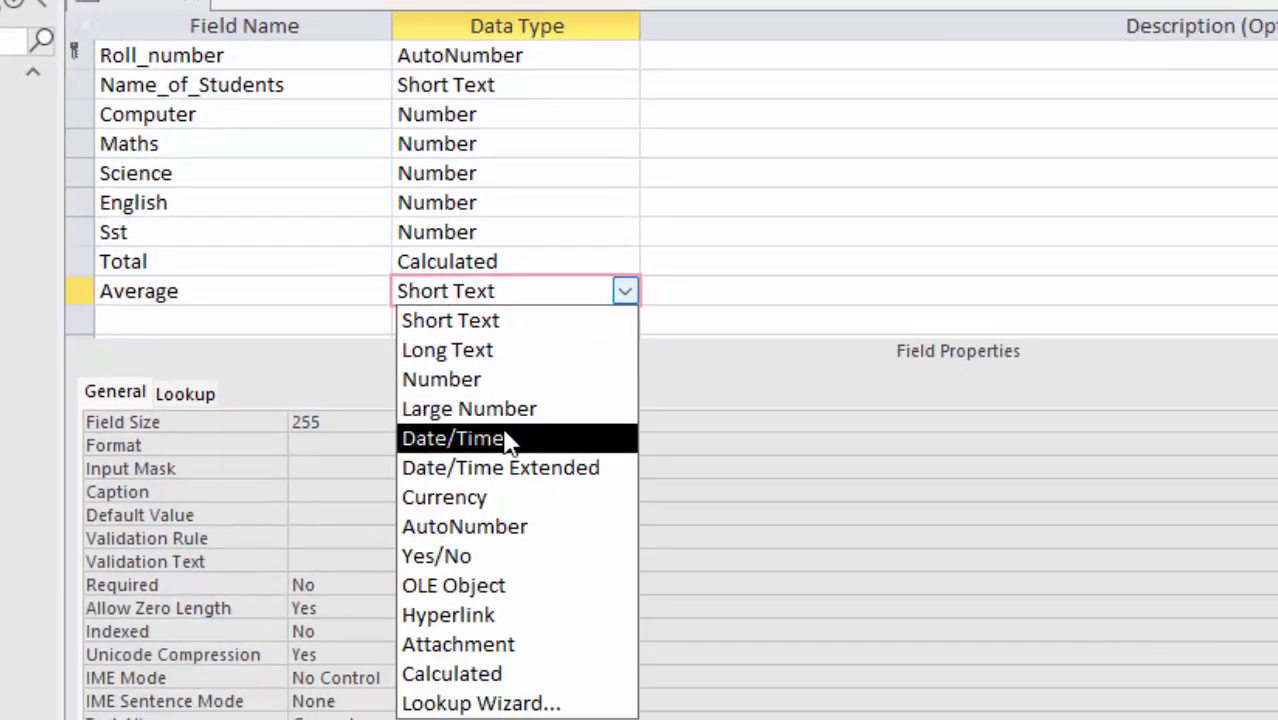
pyautogui.click(480, 674)
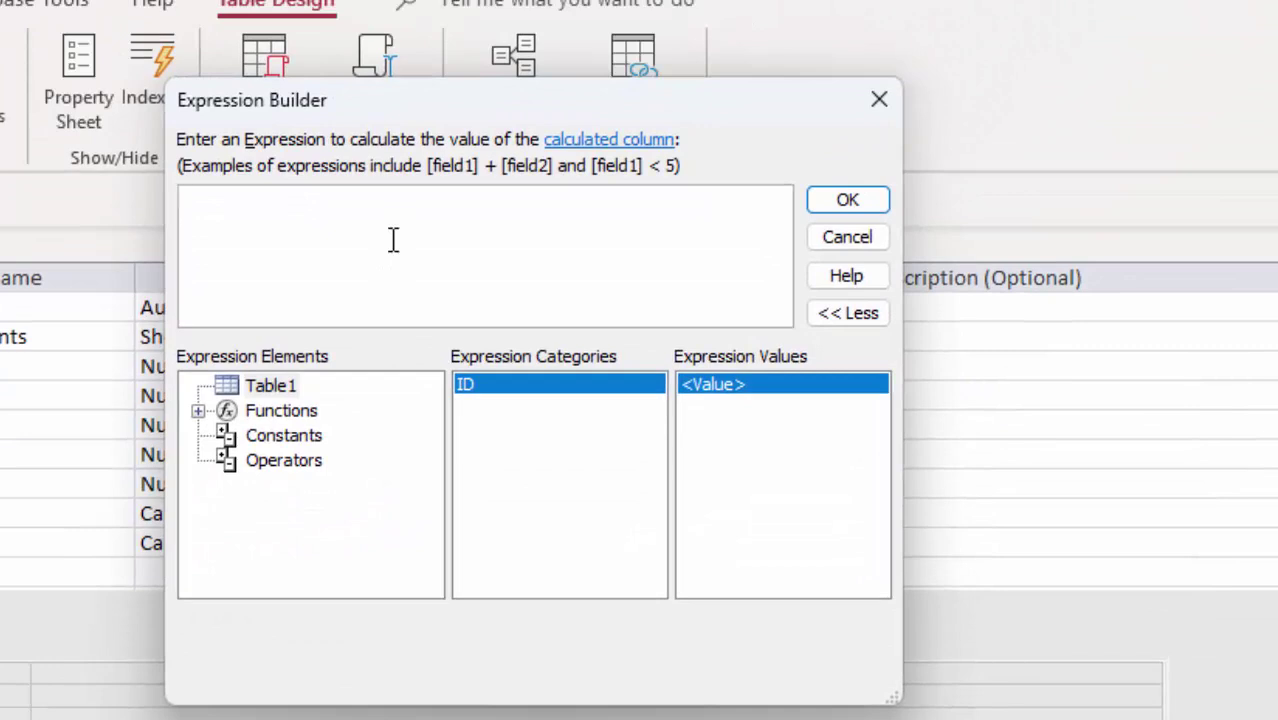
pyautogui.doubleClick(312, 418)
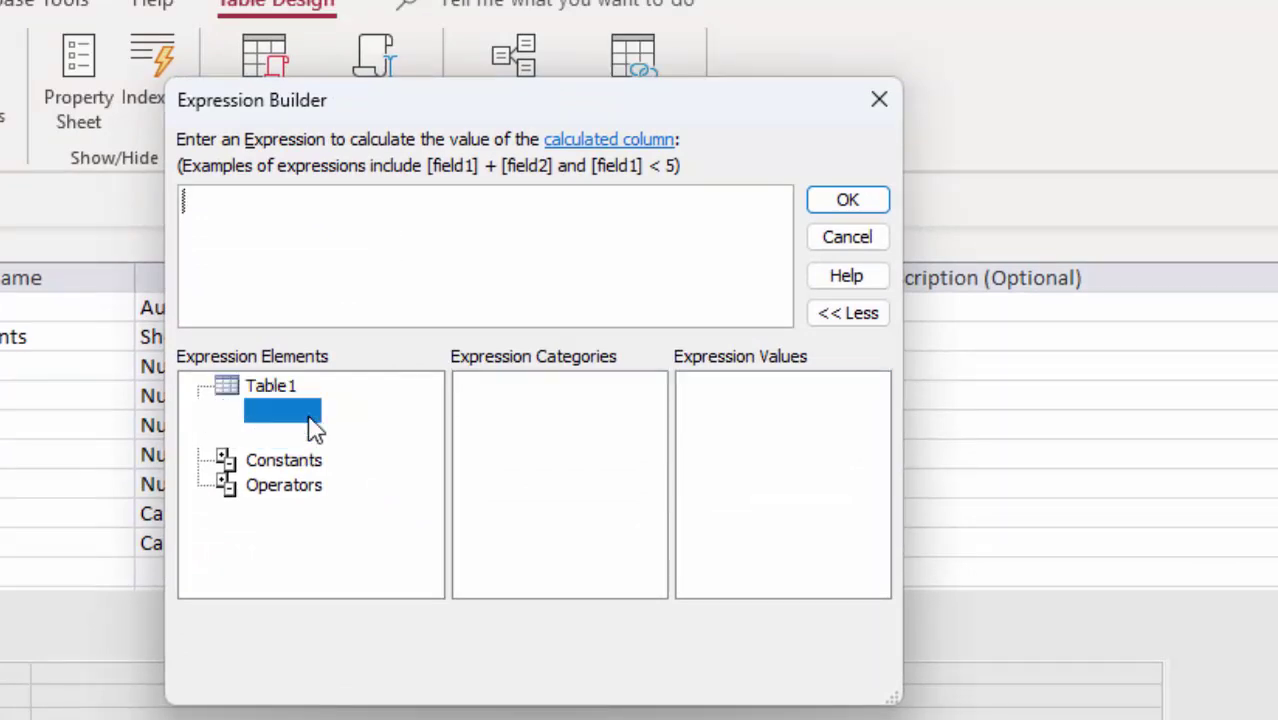
pyautogui.click(330, 437)
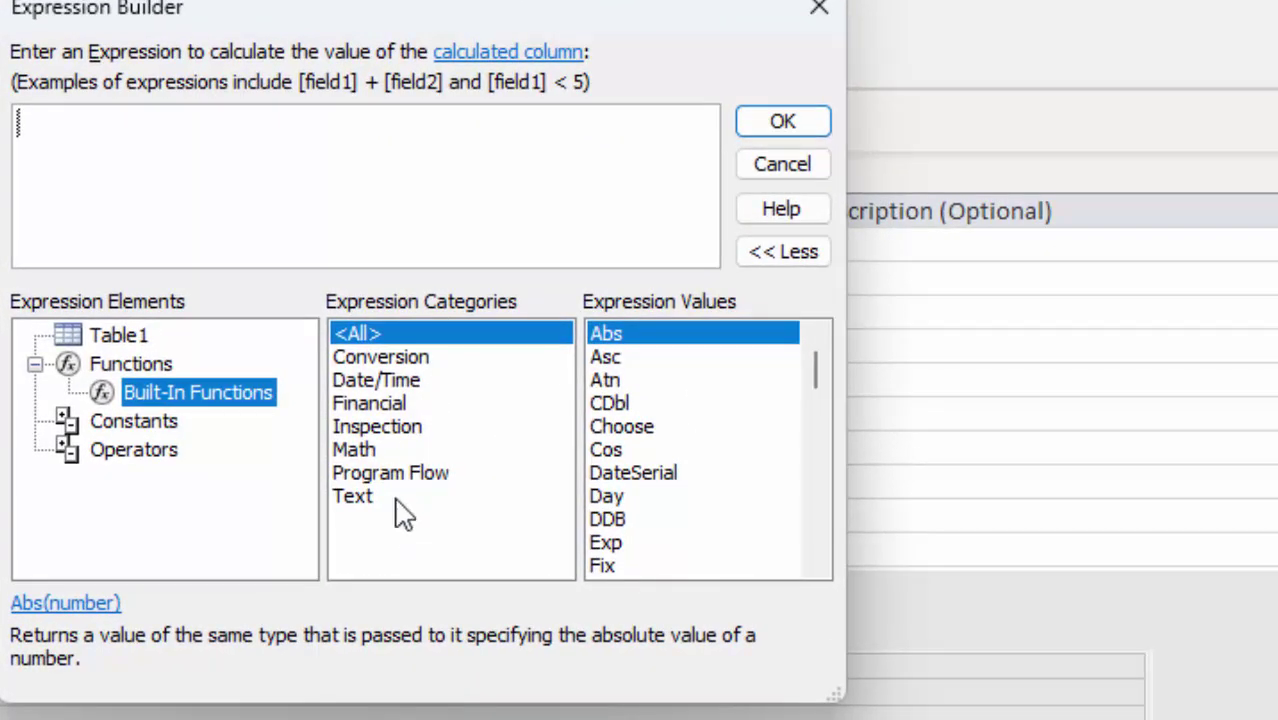
pyautogui.doubleClick(360, 452)
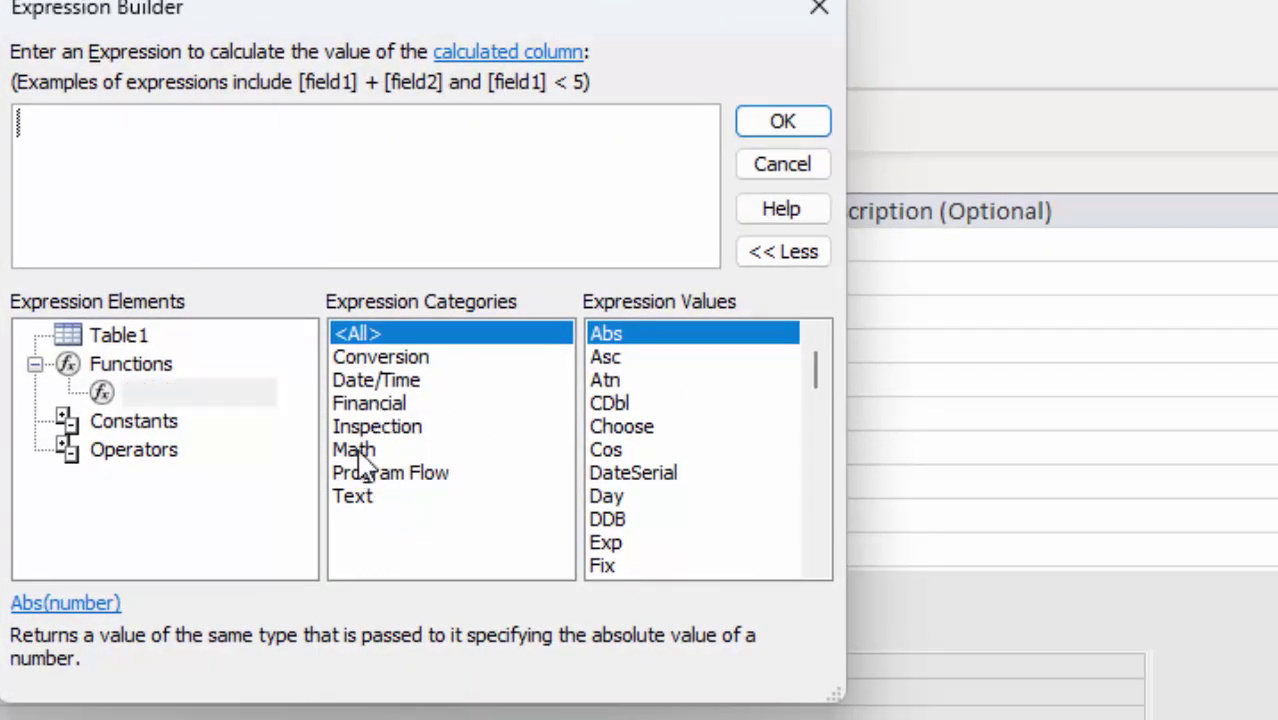
pyautogui.scroll(-1, 630, 470)
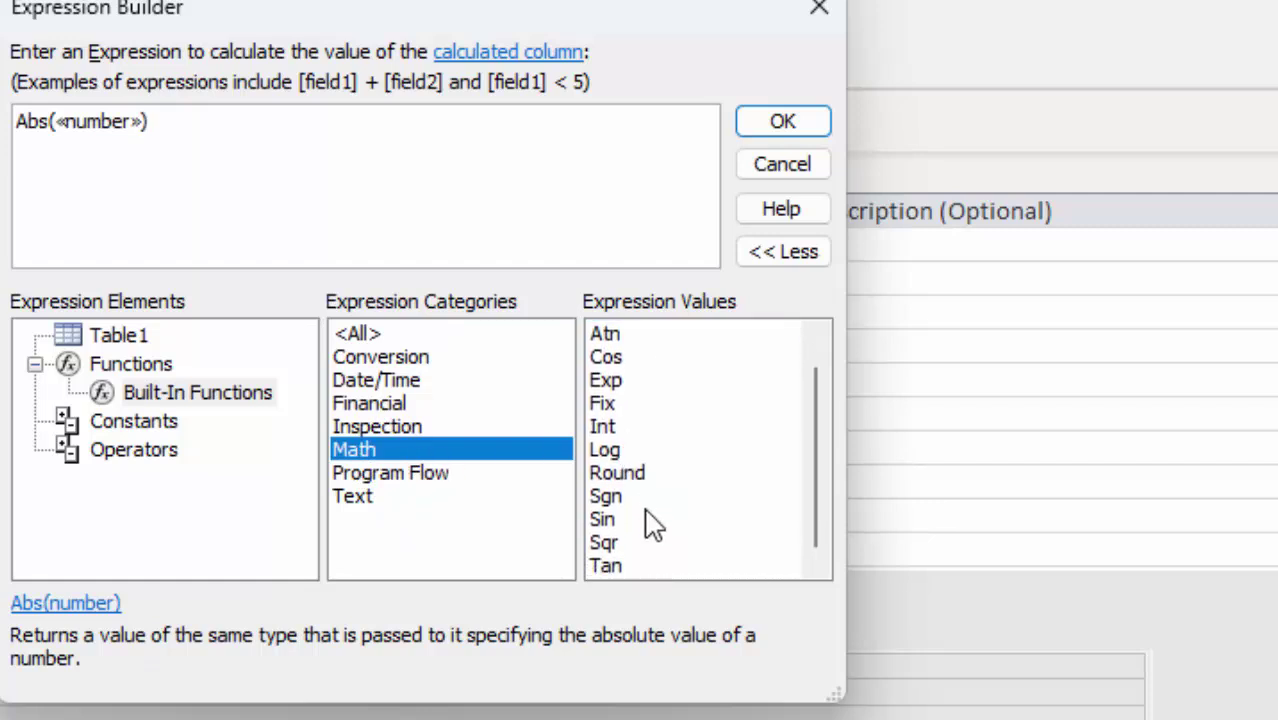
pyautogui.scroll(1, 645, 522)
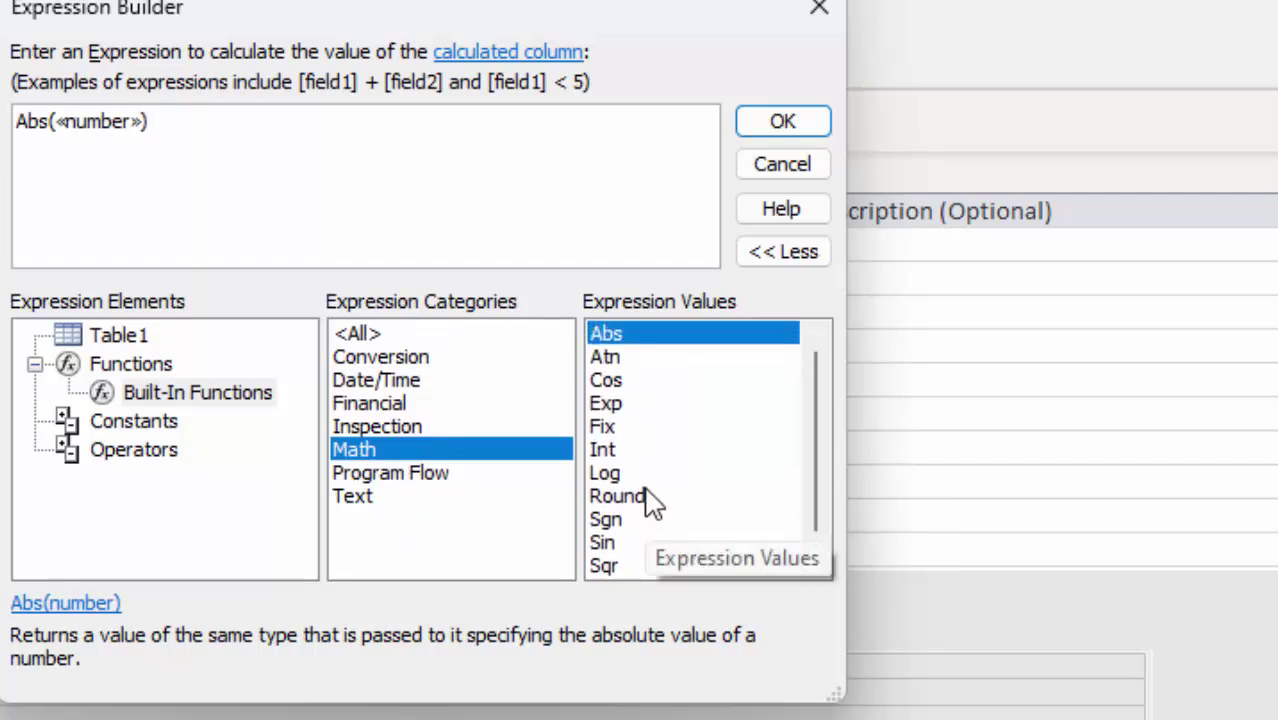
pyautogui.doubleClick(403, 406)
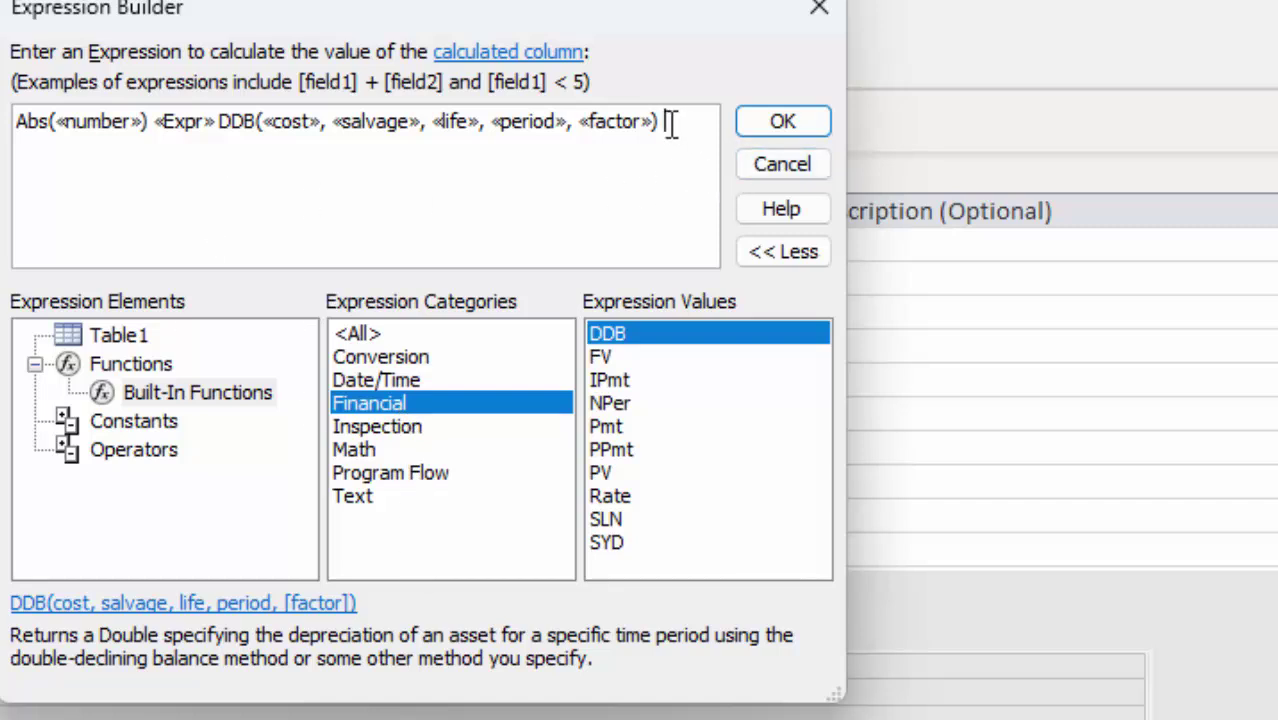
pyautogui.moveTo(668, 122); pyautogui.dragTo(14, 122)
pyautogui.press('Delete')
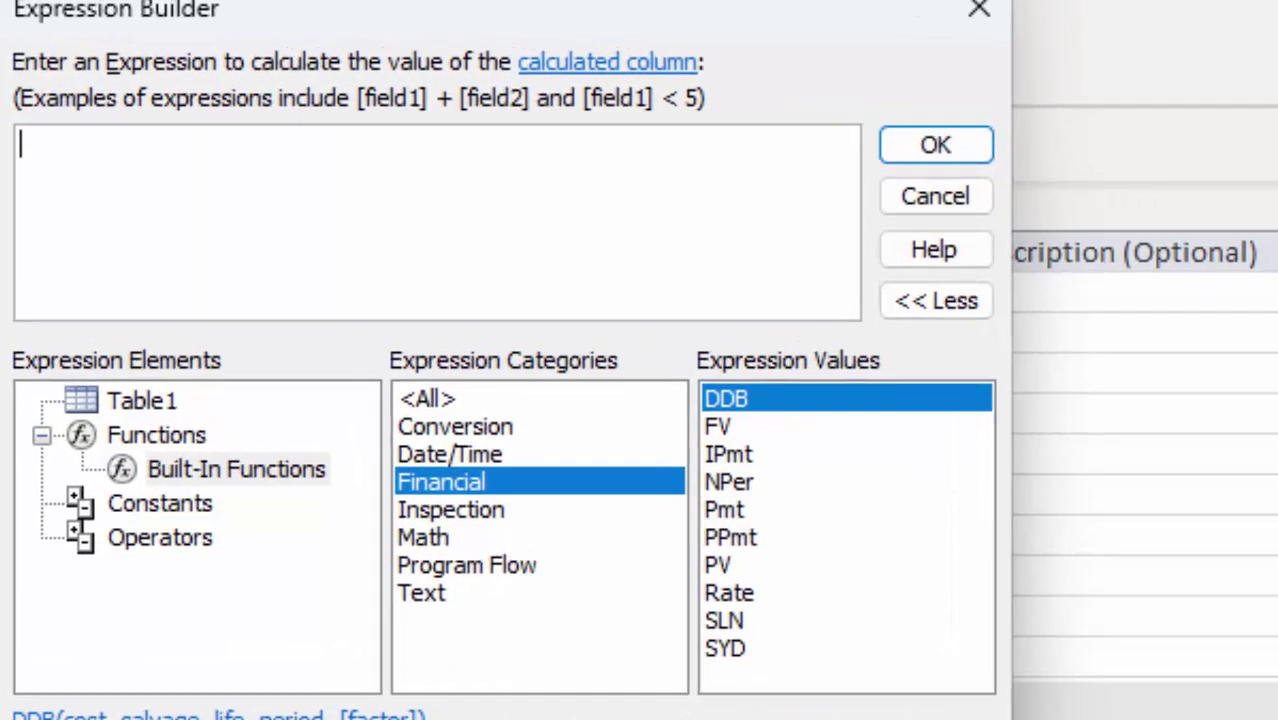
# Set Average's expression to [Total]/5, then save Table1 and switch to Datasheet view.
pyautogui.write('[To')
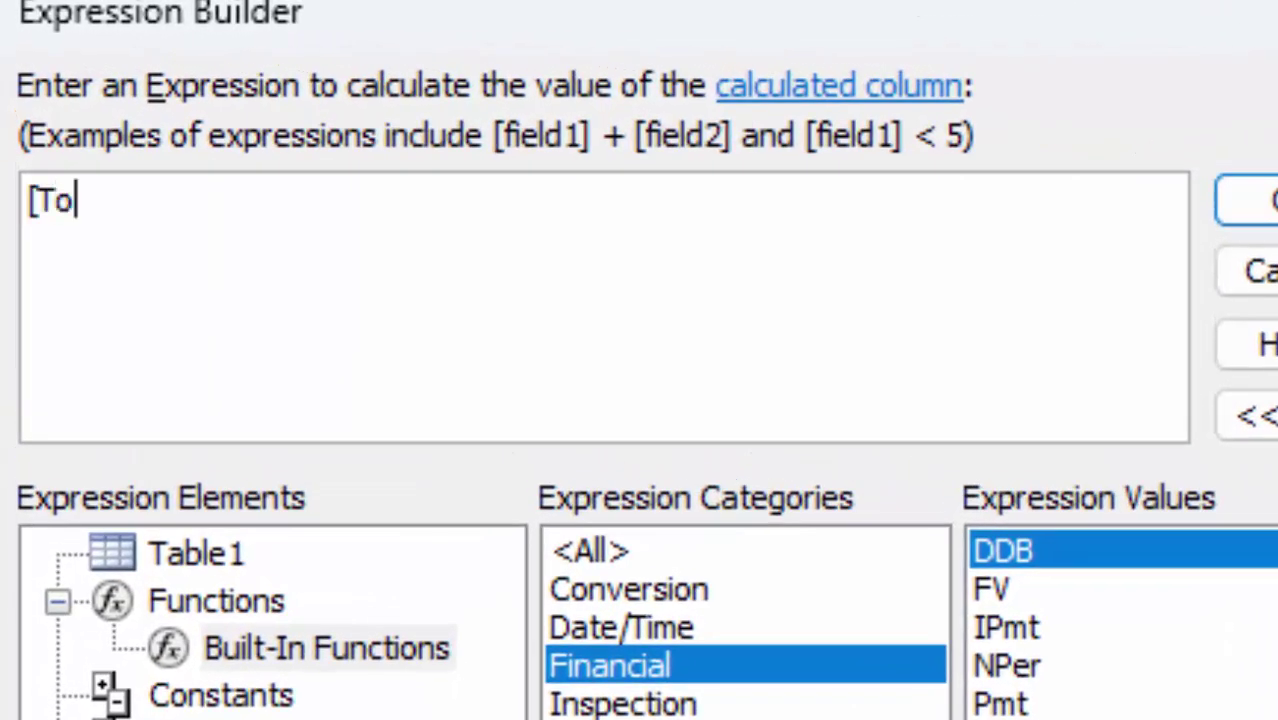
pyautogui.write('tal]')
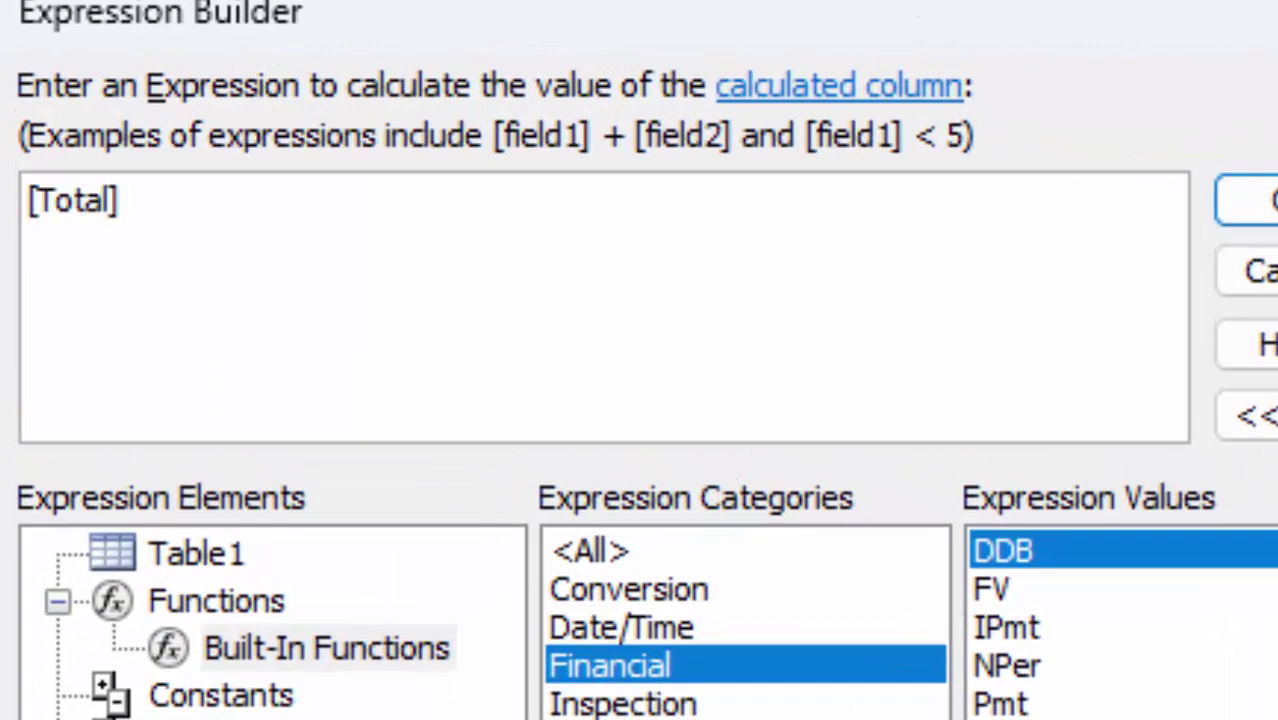
pyautogui.write('/')
pyautogui.write('5')
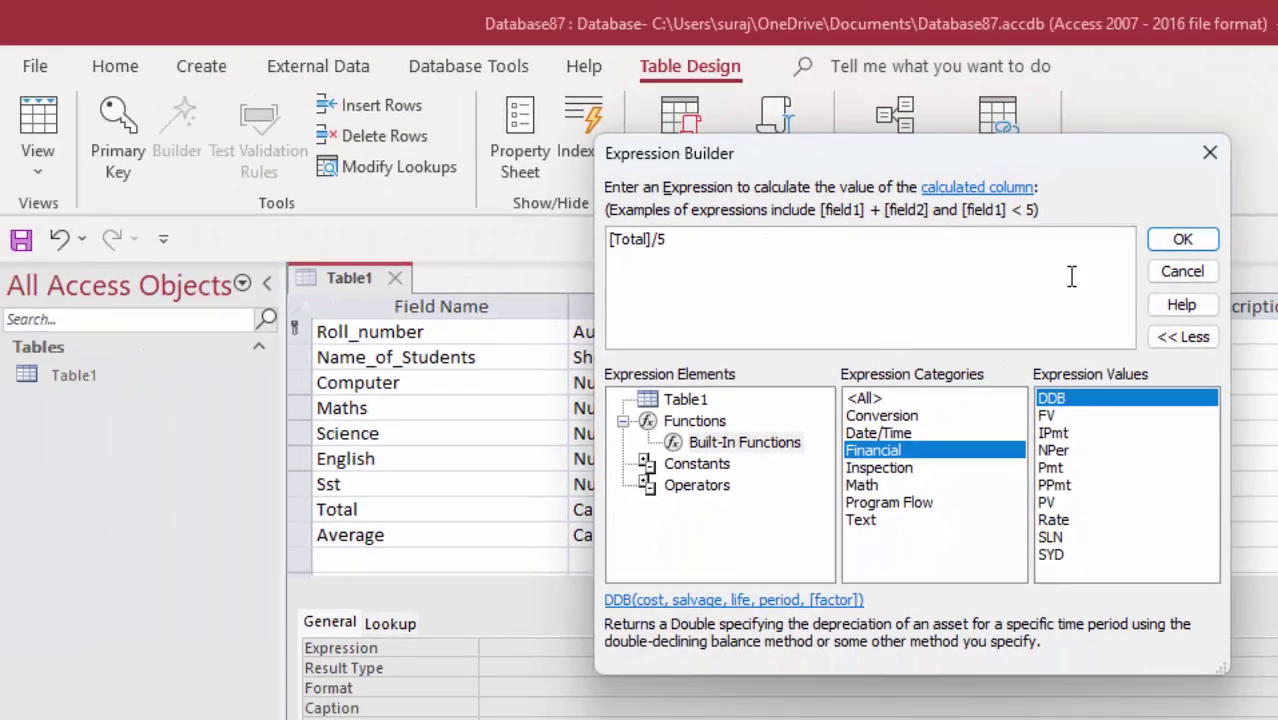
pyautogui.click(1181, 242)
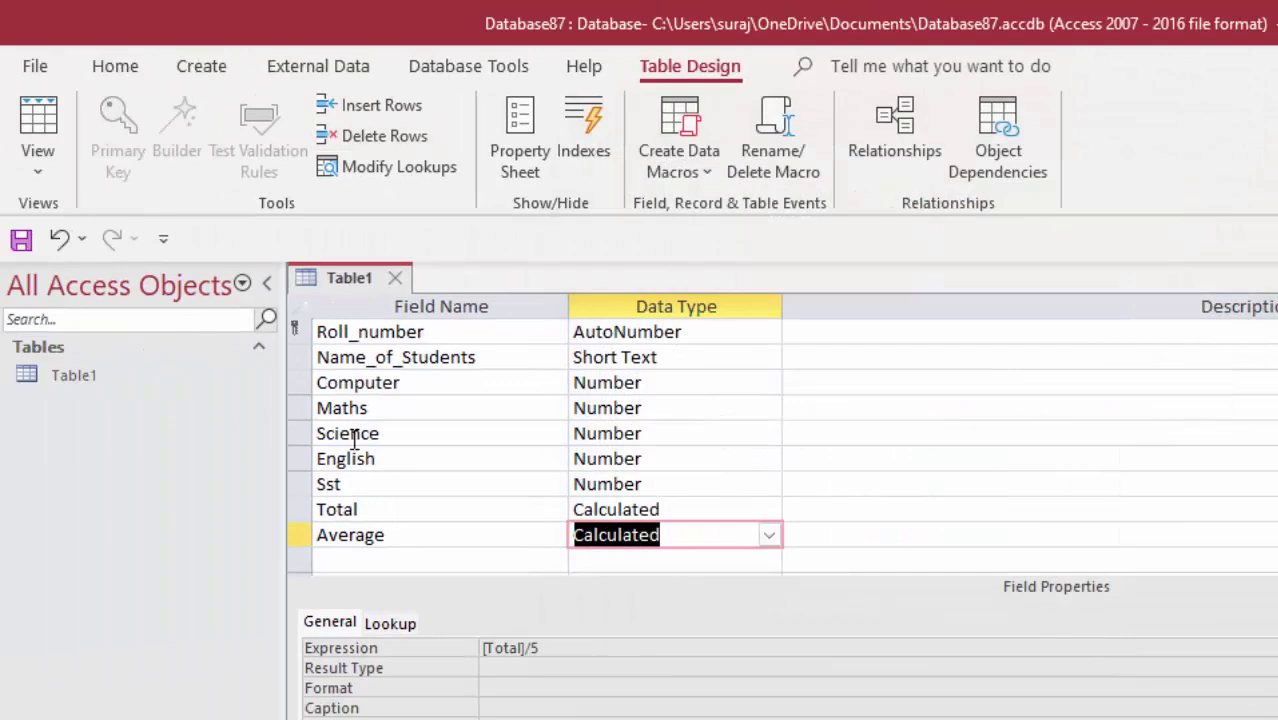
pyautogui.click(48, 112)
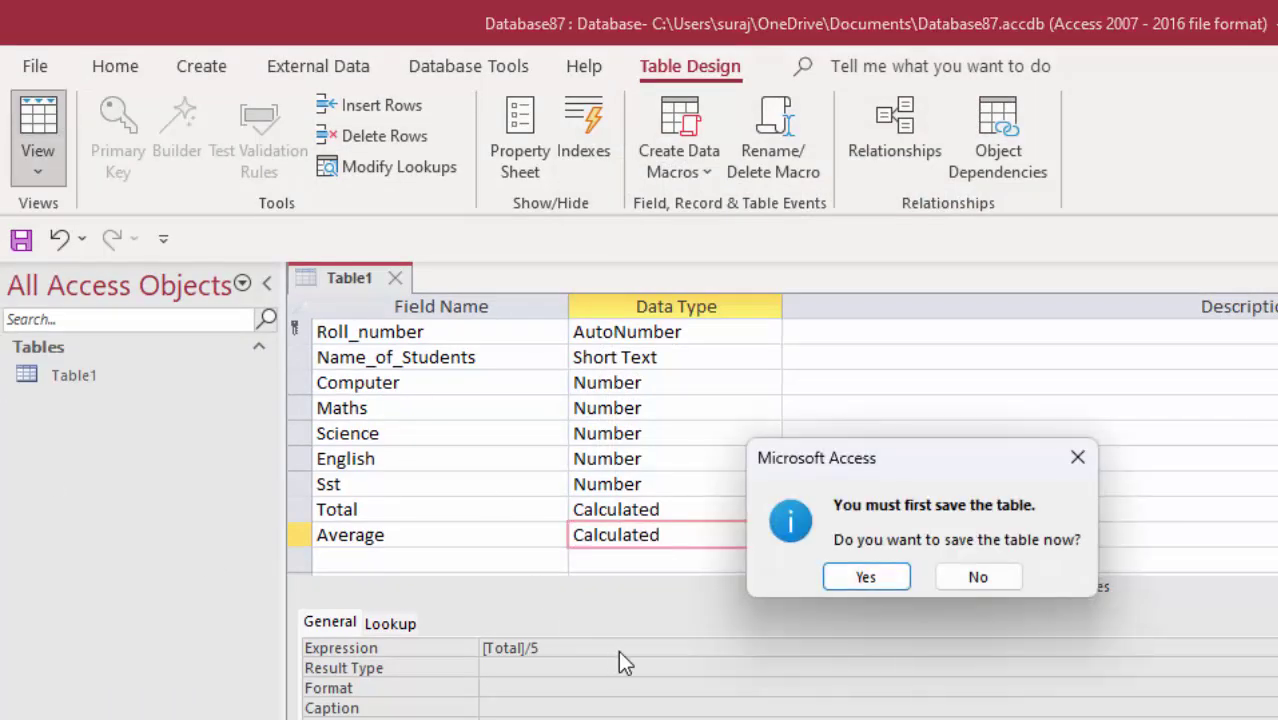
pyautogui.click(866, 577)
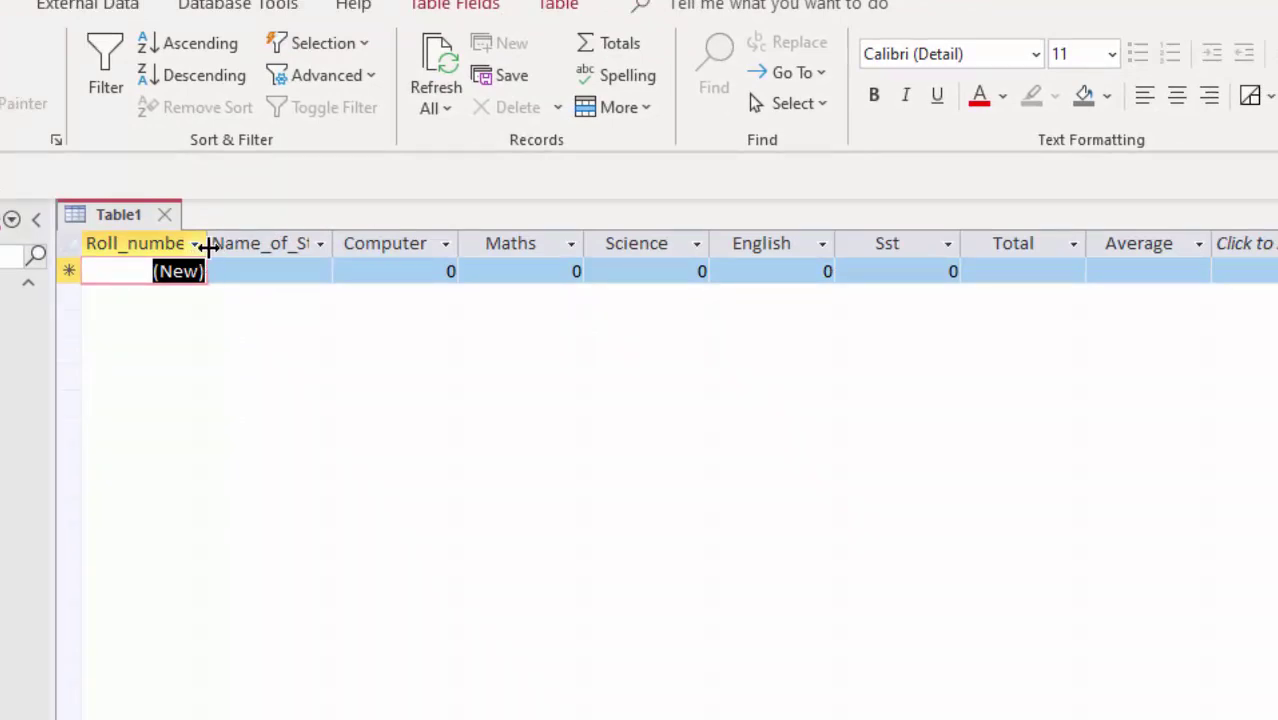
# Widen the Roll_number and Name_of_Students columns in the datasheet.
pyautogui.click(268, 268)
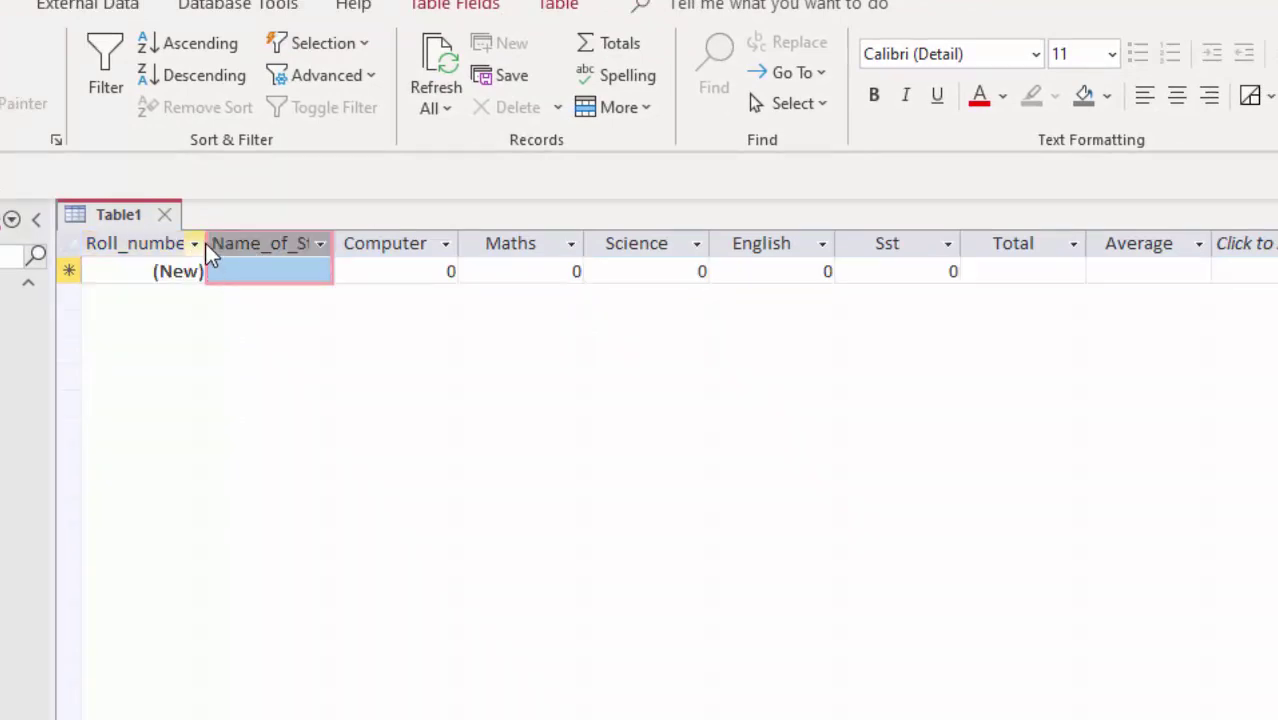
pyautogui.moveTo(204, 243); pyautogui.dragTo(260, 262)
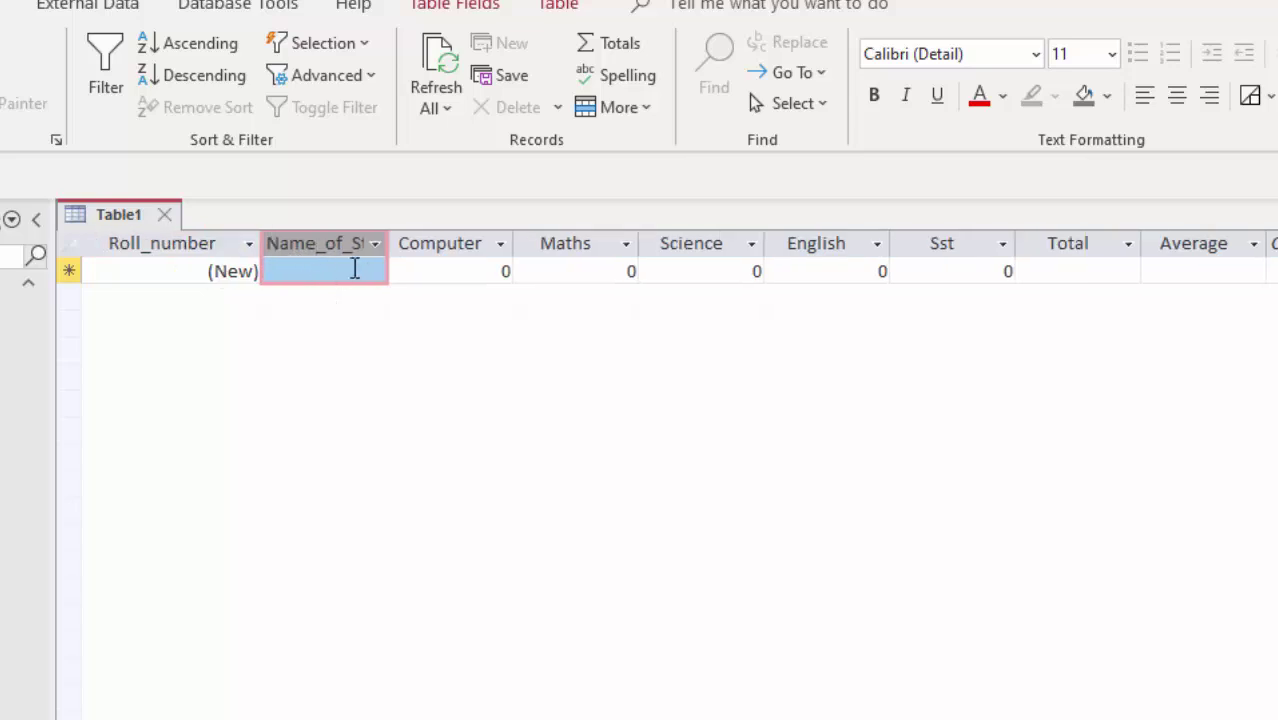
pyautogui.moveTo(390, 243); pyautogui.dragTo(453, 308)
pyautogui.click(388, 270)
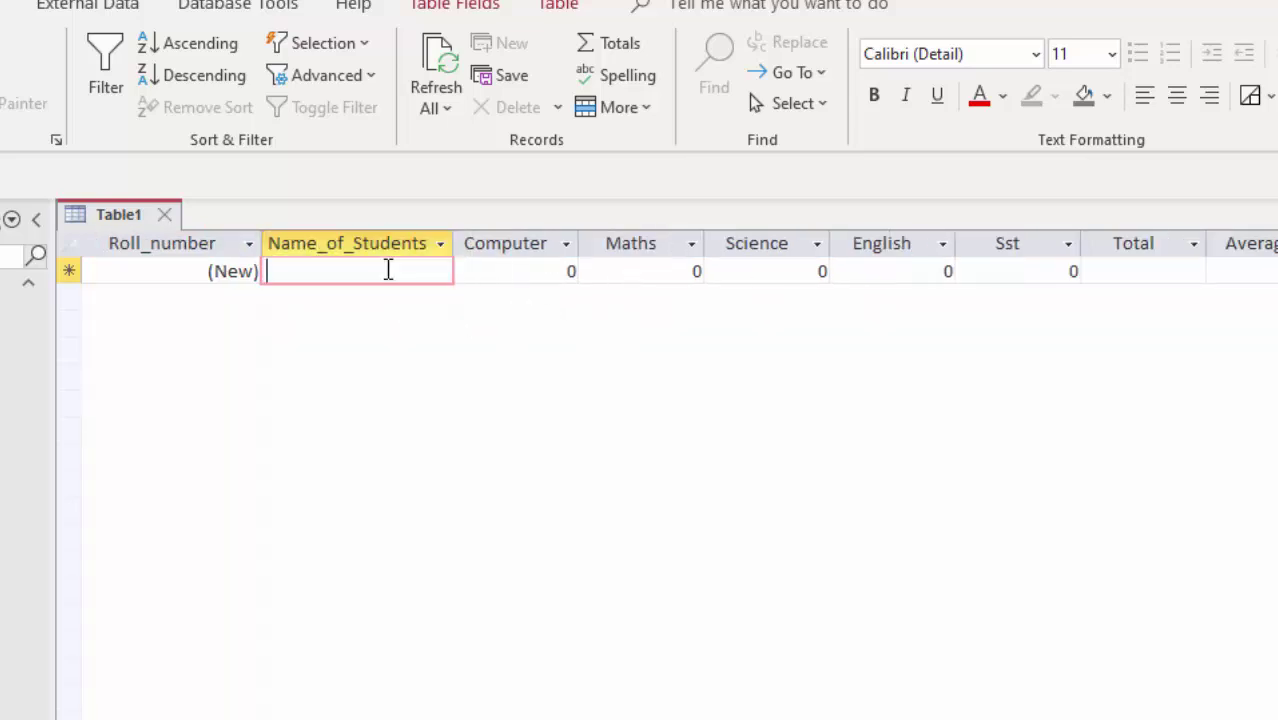
# Enter the first student's name with marks 57, 99, 66, 55 and 55.
pyautogui.write('Ra')
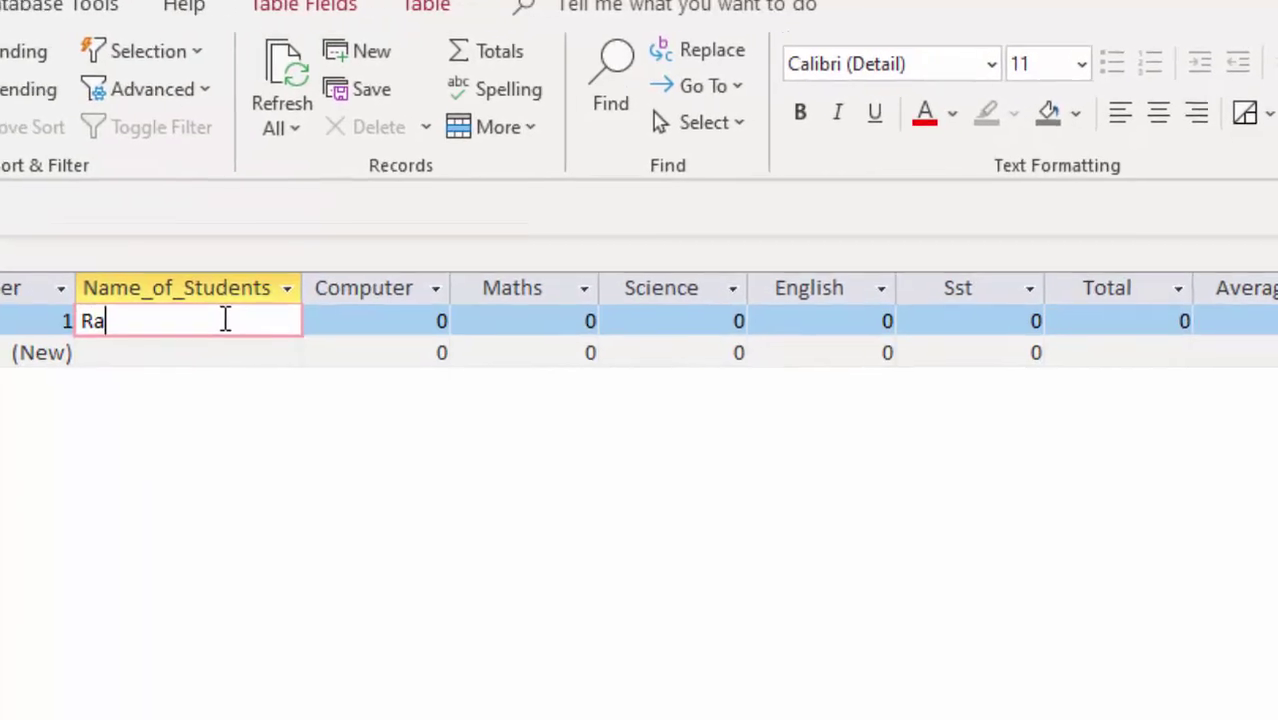
pyautogui.write('m')
pyautogui.press('Tab')
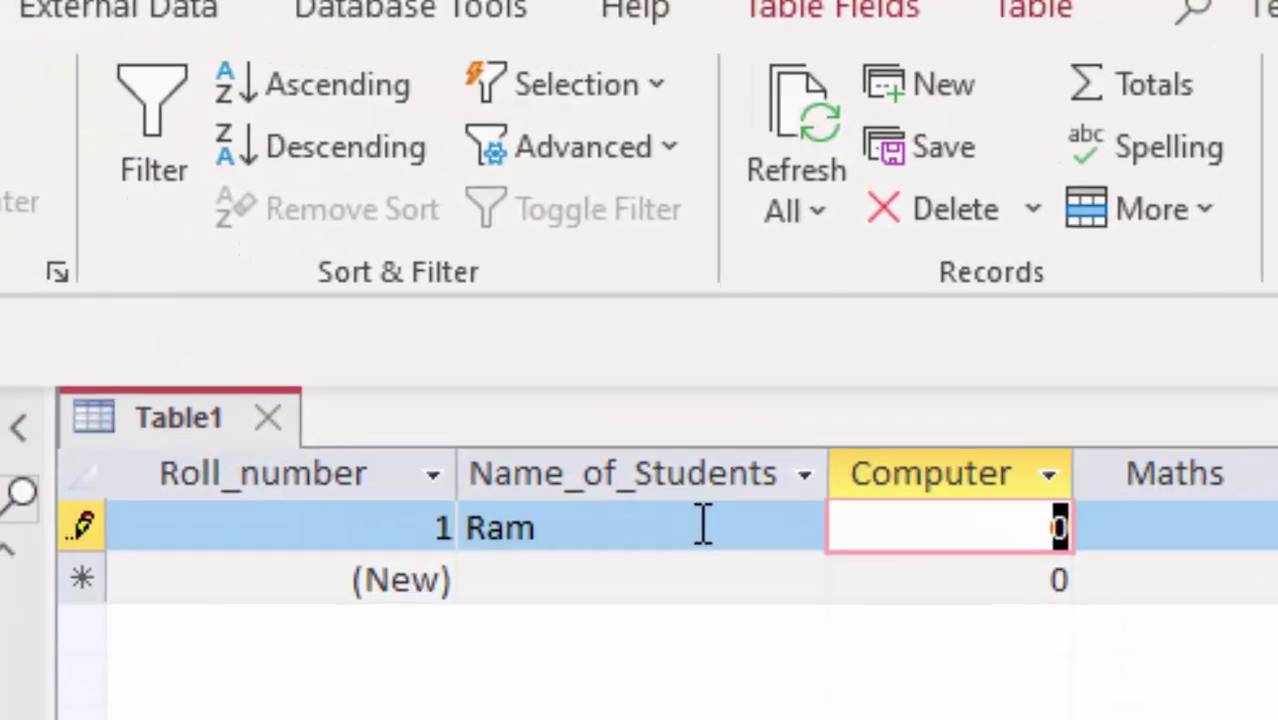
pyautogui.write('5')
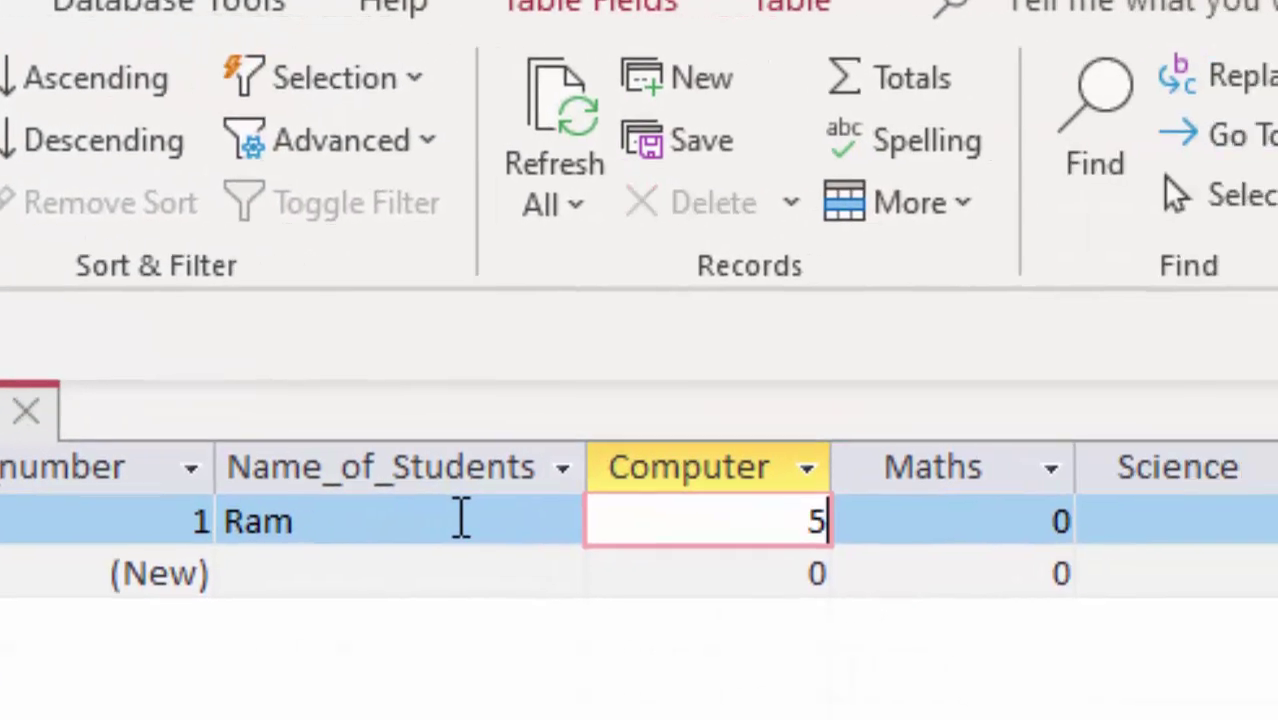
pyautogui.write('7')
pyautogui.press('Tab')
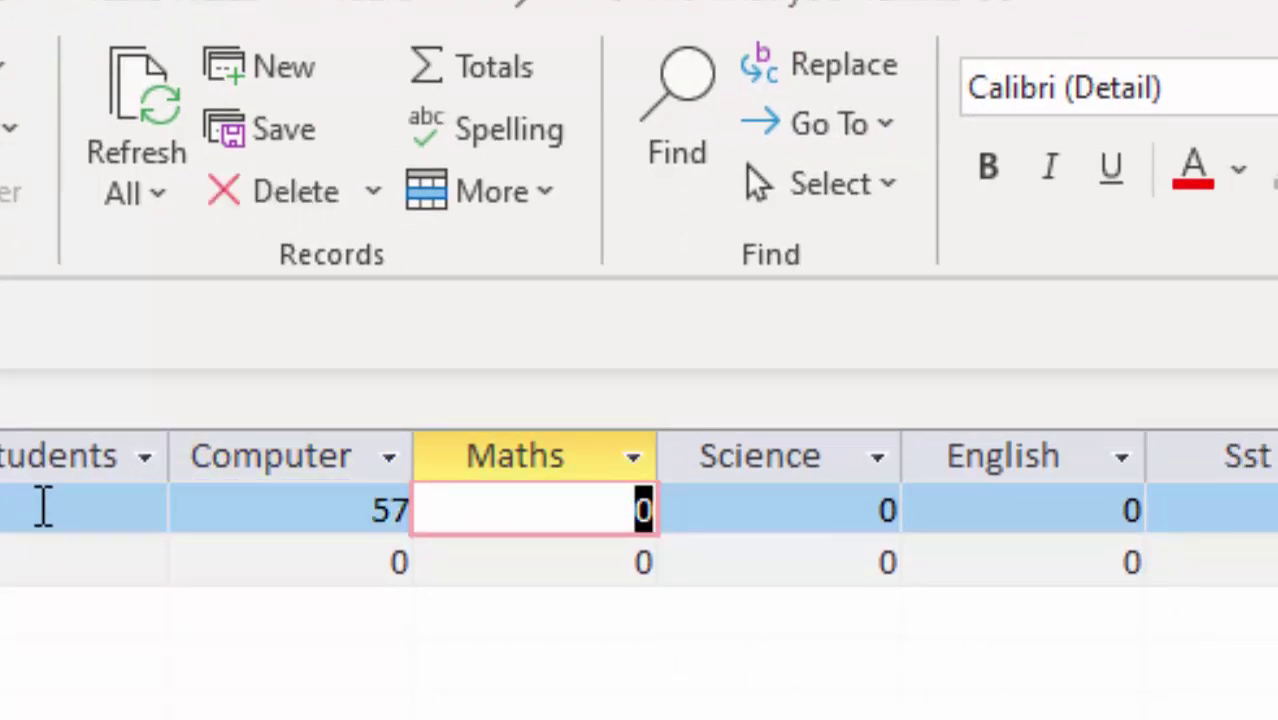
pyautogui.write('9')
pyautogui.write('9')
pyautogui.press('Tab')
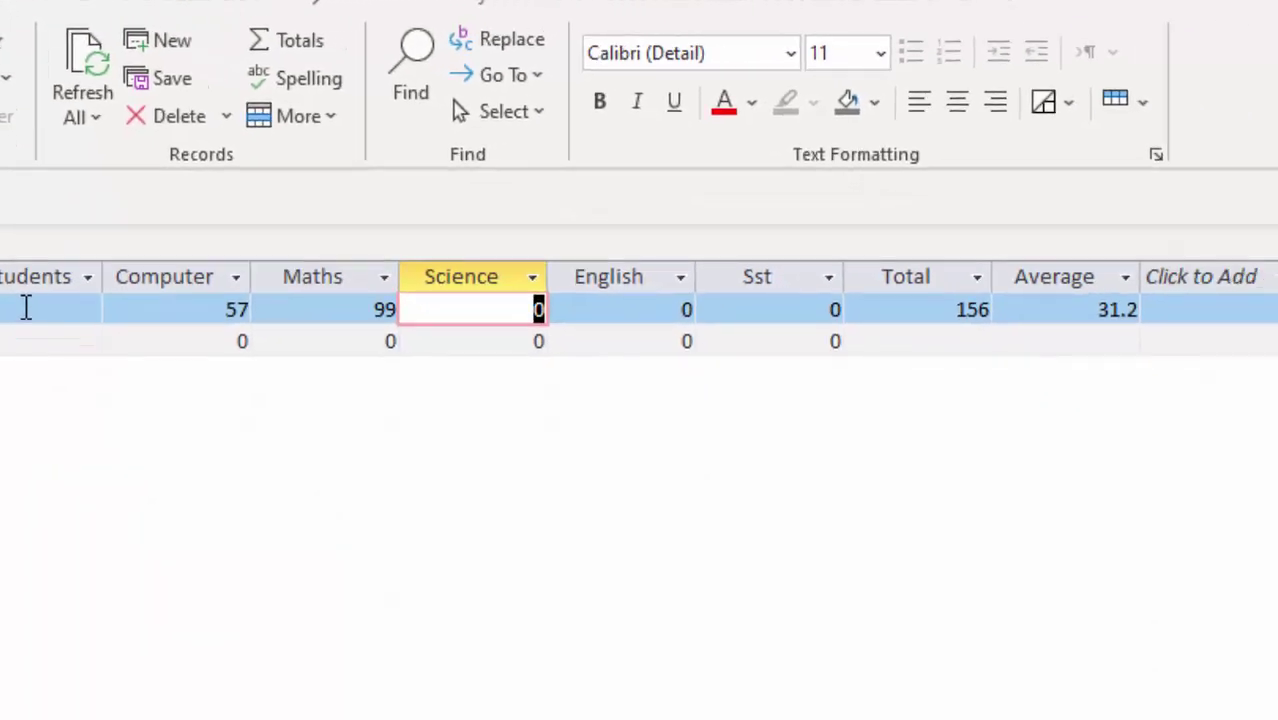
pyautogui.write('66')
pyautogui.press('Tab')
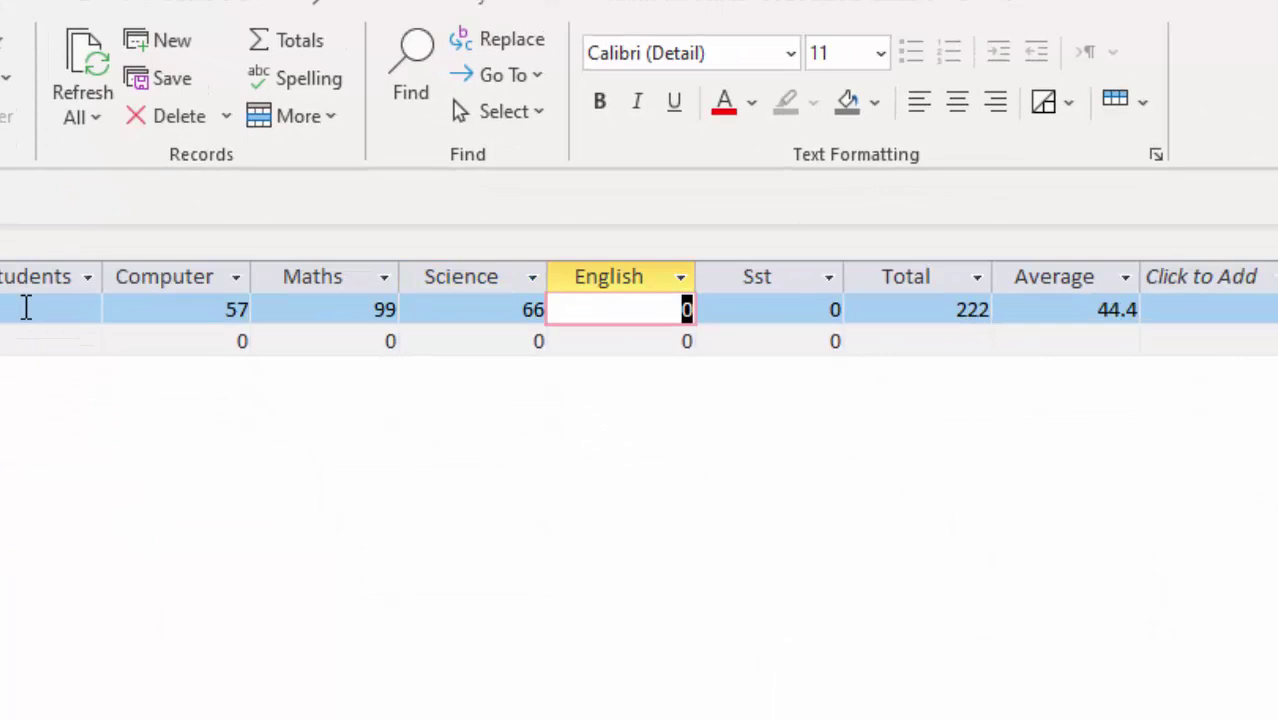
pyautogui.write('55')
pyautogui.press('Tab')
pyautogui.write('5')
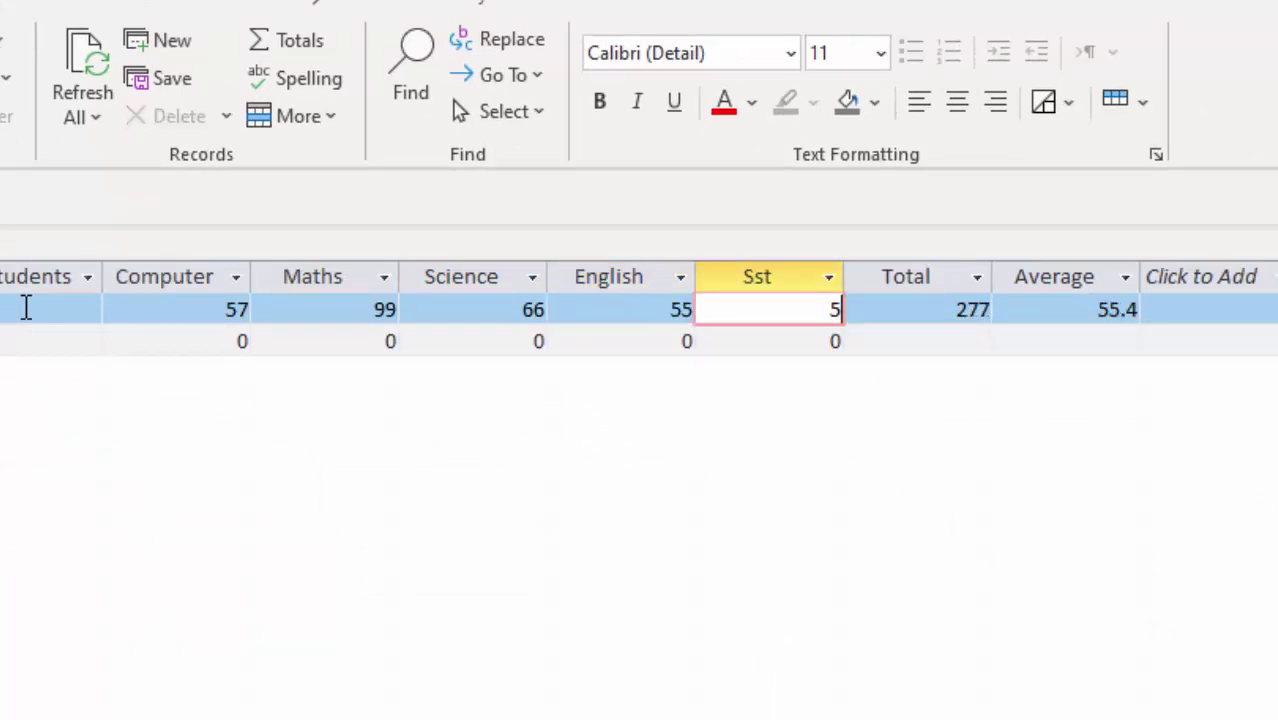
pyautogui.write('5')
pyautogui.press('Tab')
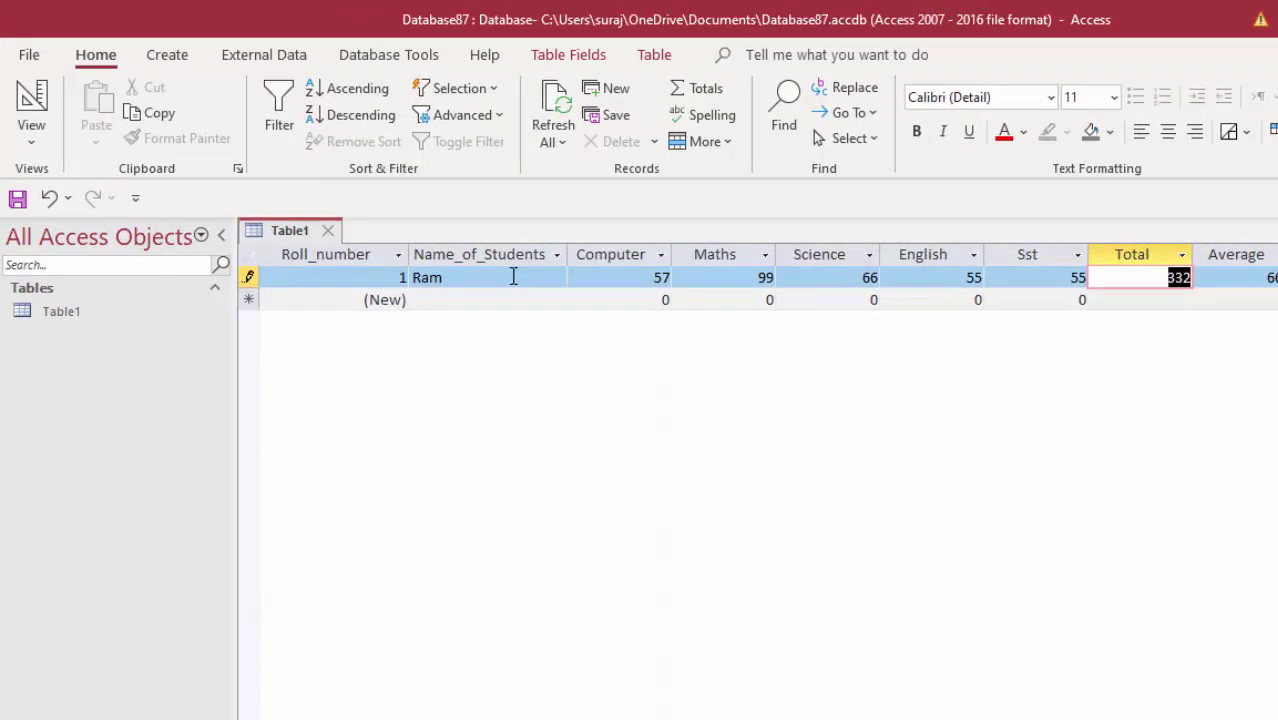
pyautogui.press('Tab')
pyautogui.press('Tab')
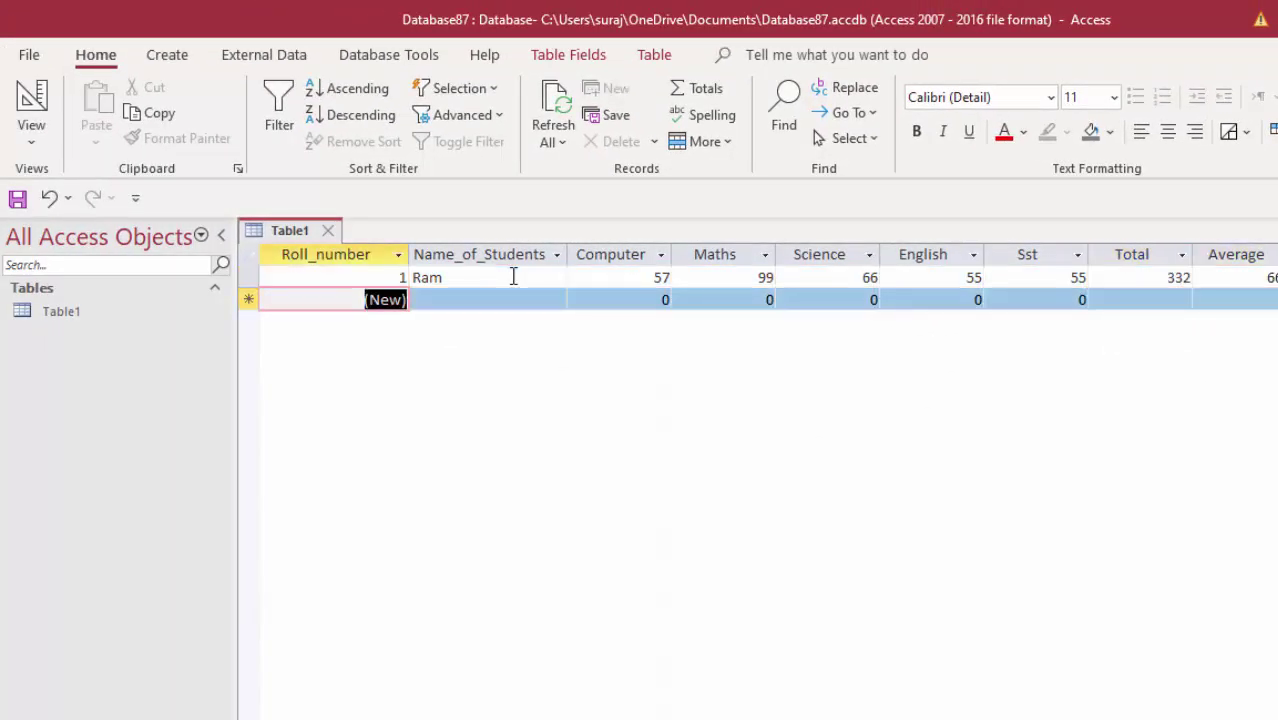
pyautogui.press('Tab')
# Enter a second student's name with marks 44, 55, 66, 77 and 88.
pyautogui.write('M')
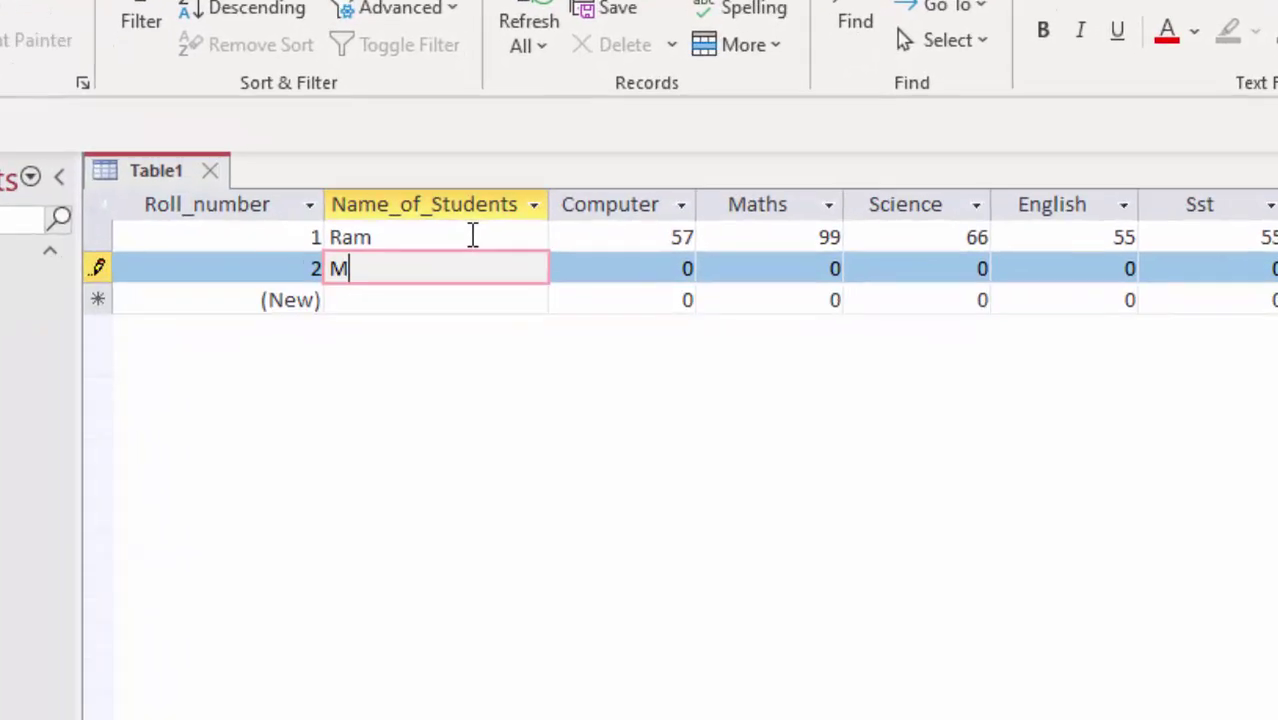
pyautogui.write('ahesh')
pyautogui.press('Tab')
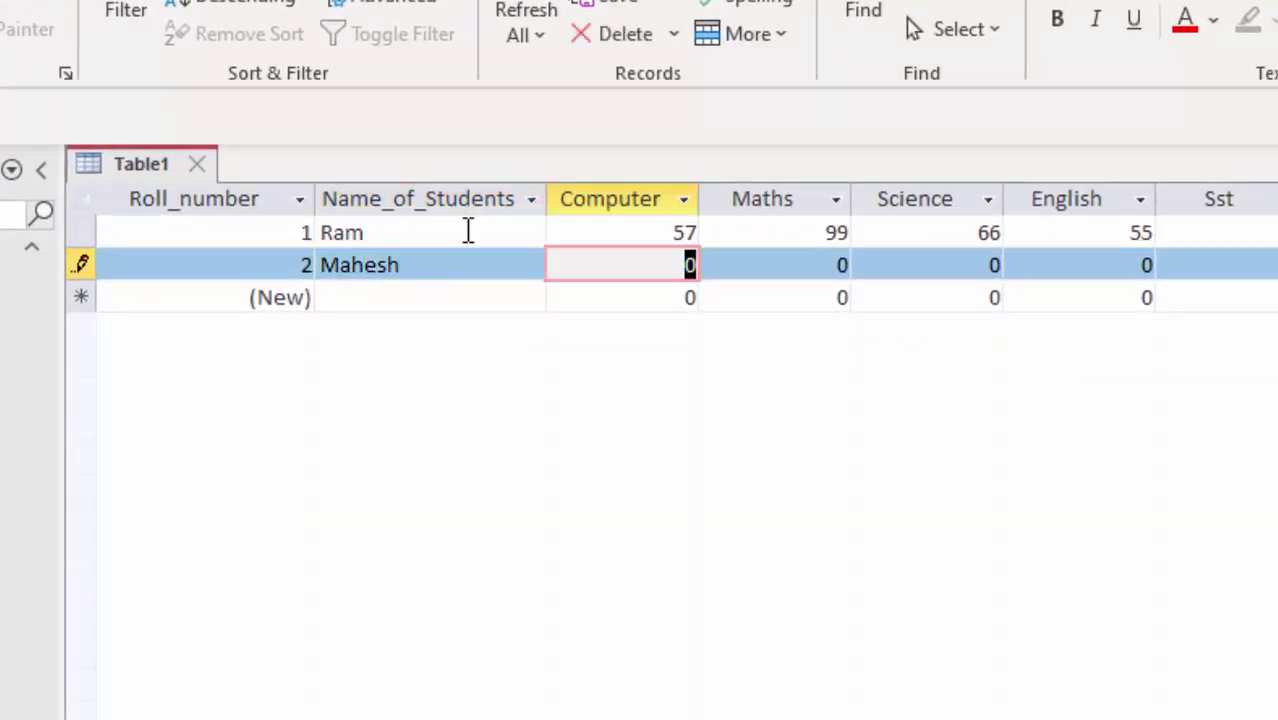
pyautogui.write('44')
pyautogui.press('Tab')
pyautogui.write('55')
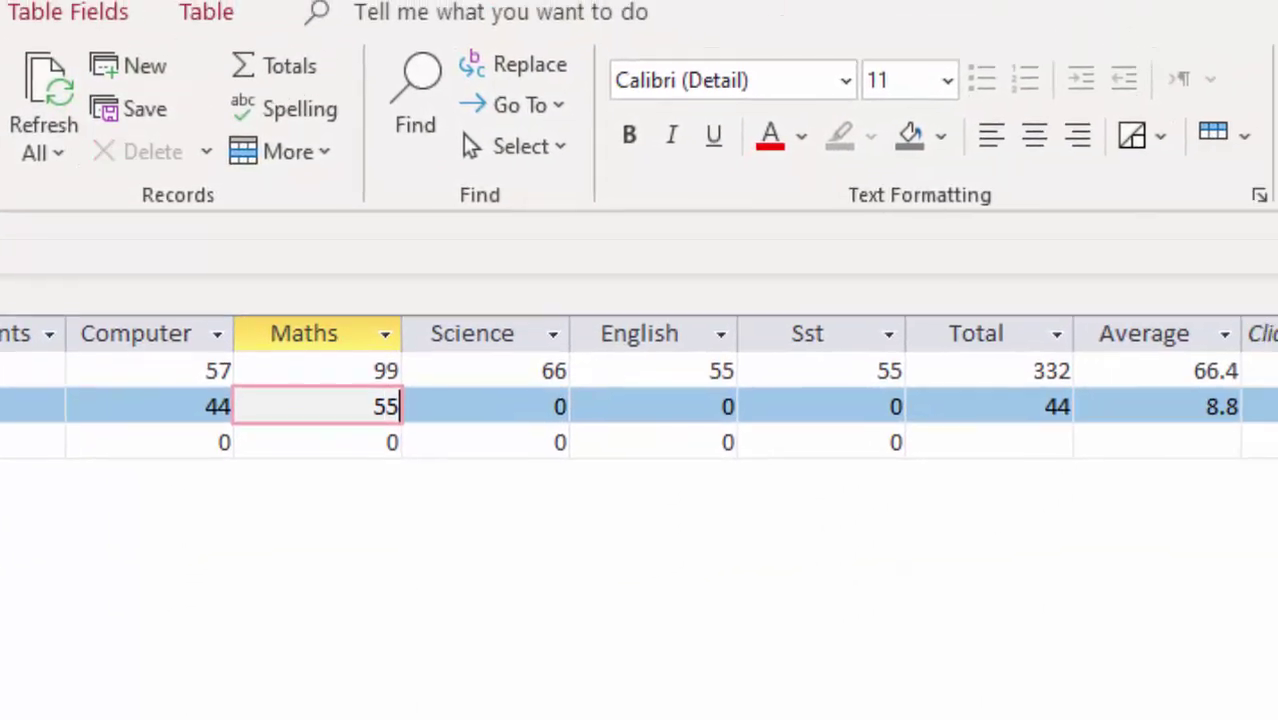
pyautogui.press('Tab')
pyautogui.write('66')
pyautogui.press('Tab')
pyautogui.press('BackSpace')
pyautogui.write('77')
pyautogui.press('Tab')
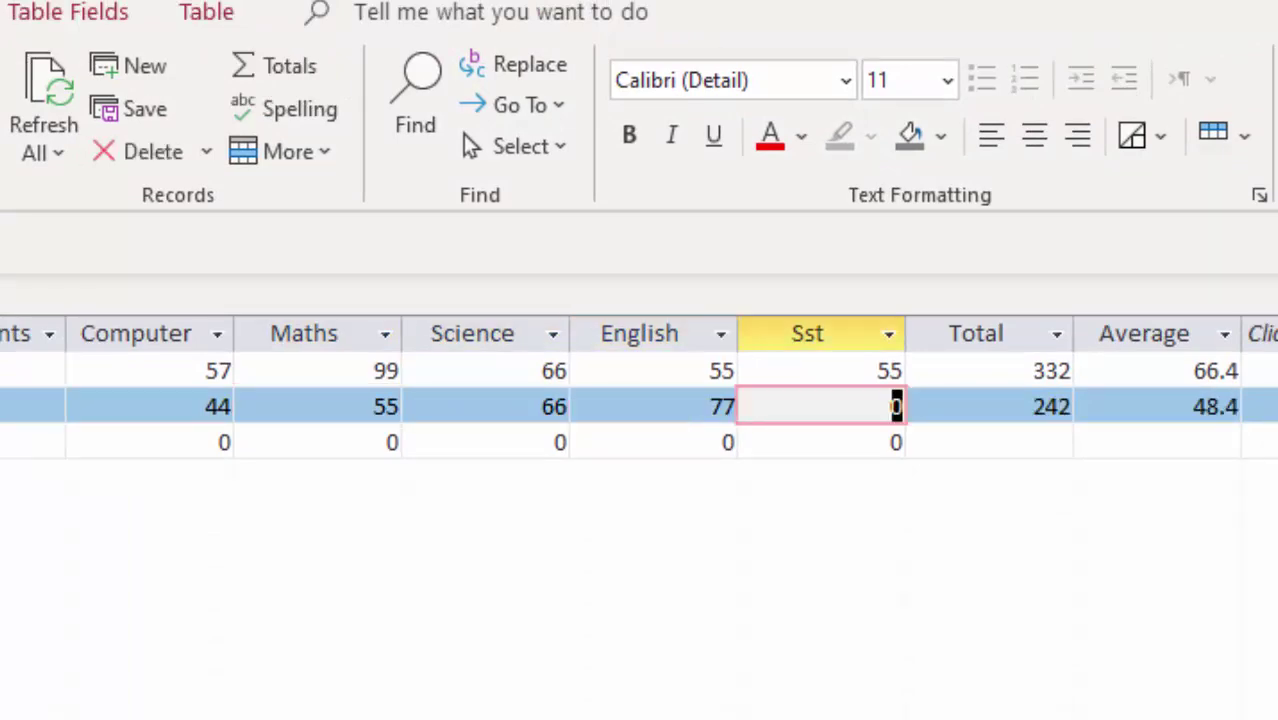
pyautogui.write('88')
pyautogui.press('Tab')
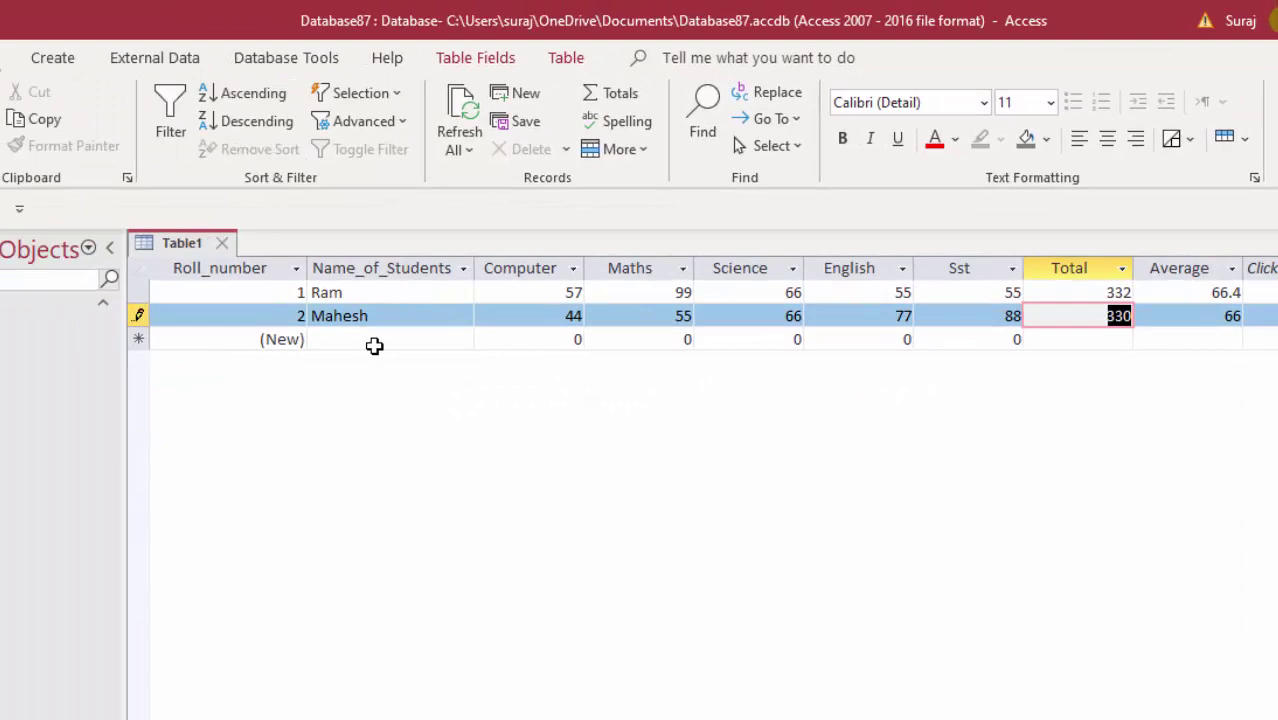
# Enter a third student's name, fixing a typo, with marks 66, 44, 99, 77 and 65.
pyautogui.click(374, 340)
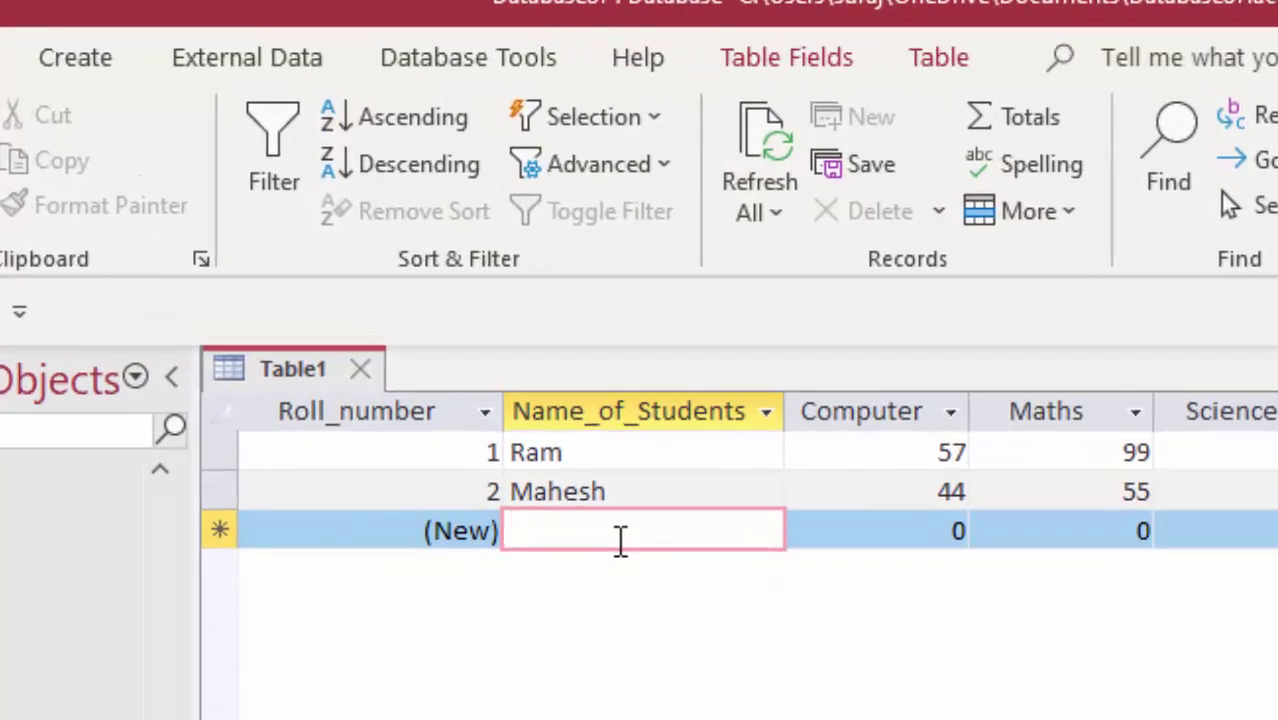
pyautogui.write('Yash')
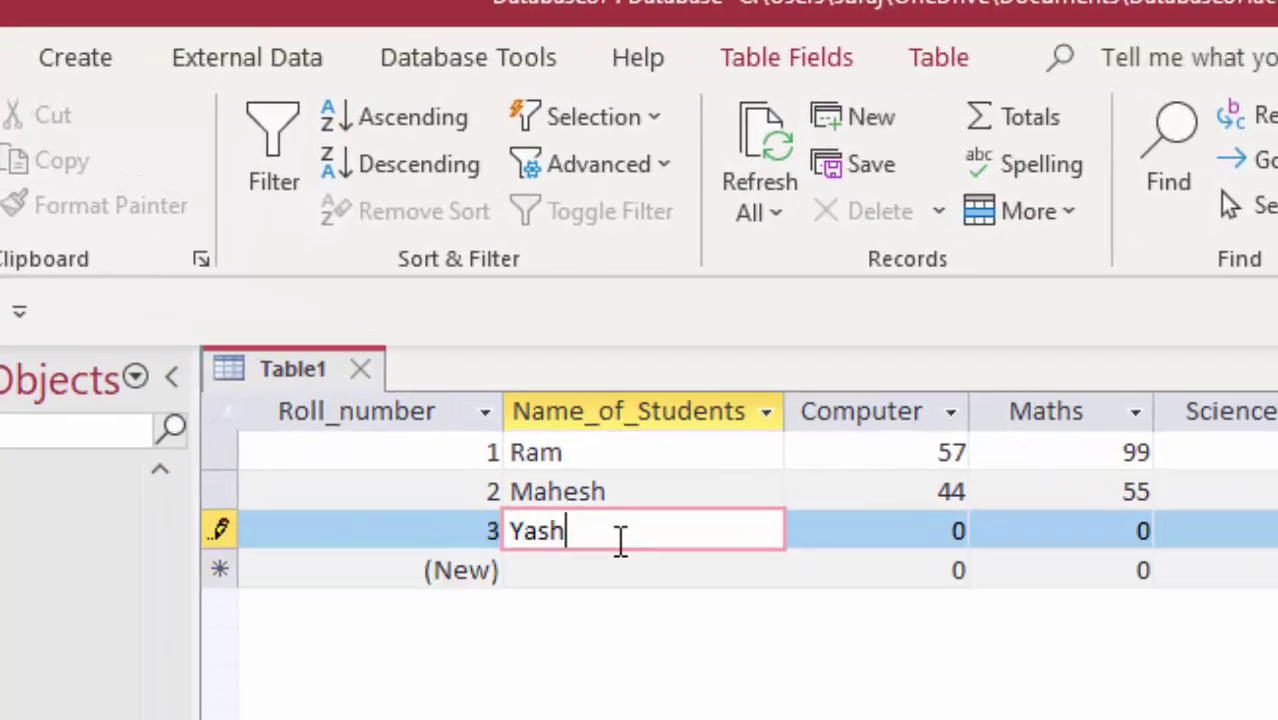
pyautogui.write('vu')
pyautogui.press('BackSpace')
pyautogui.write('i')
pyautogui.press('Tab')
pyautogui.write('6')
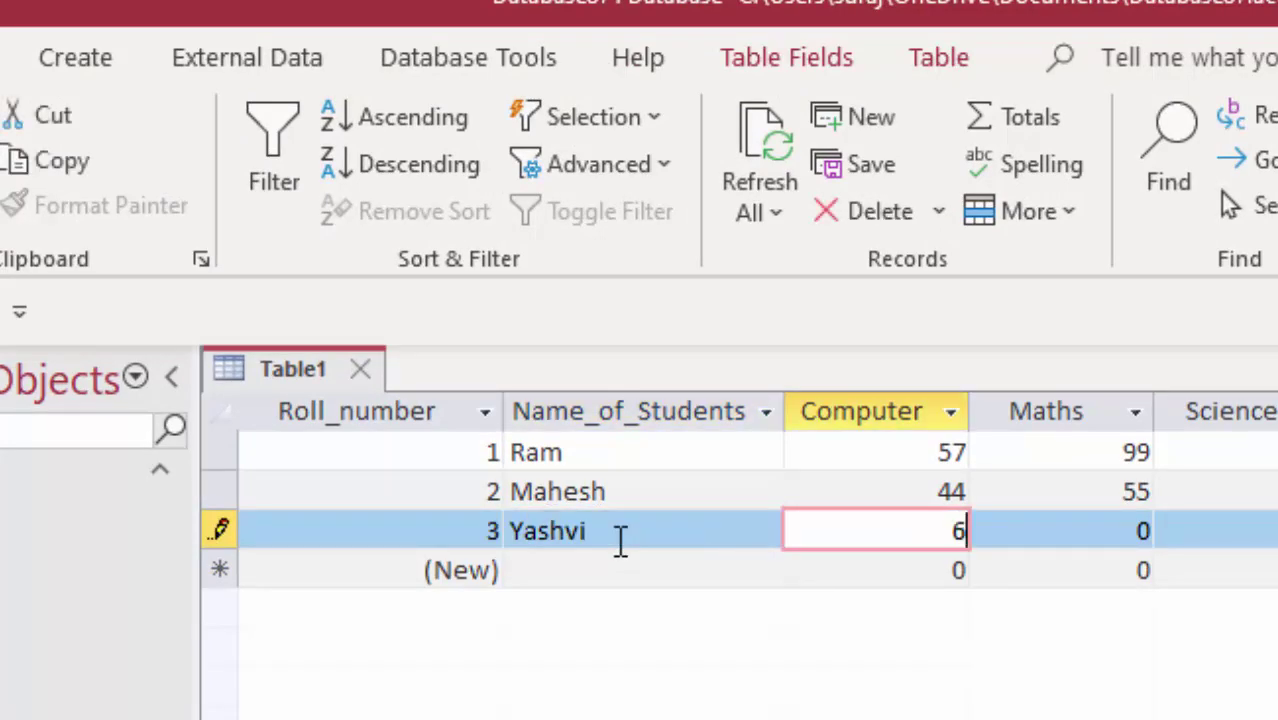
pyautogui.write('6')
pyautogui.press('Tab')
pyautogui.press('BackSpace')
pyautogui.write('44')
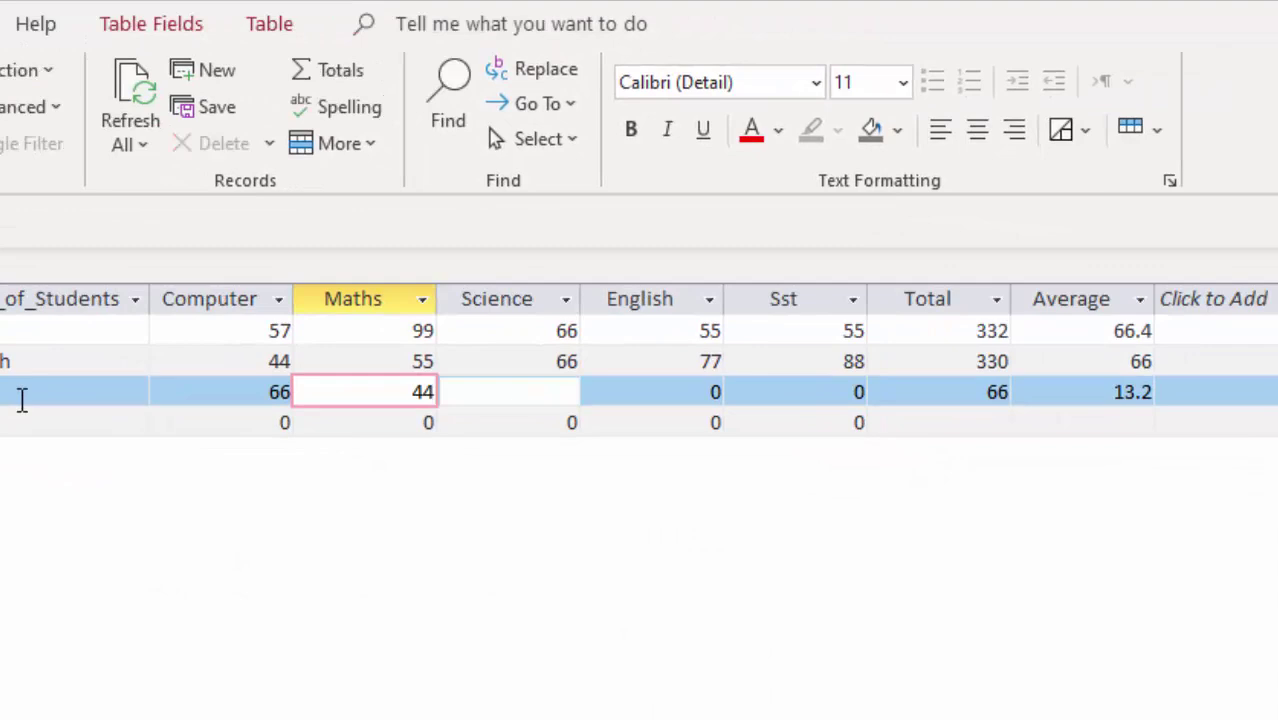
pyautogui.press('Tab')
pyautogui.write('99')
pyautogui.press('Tab')
pyautogui.press('BackSpace')
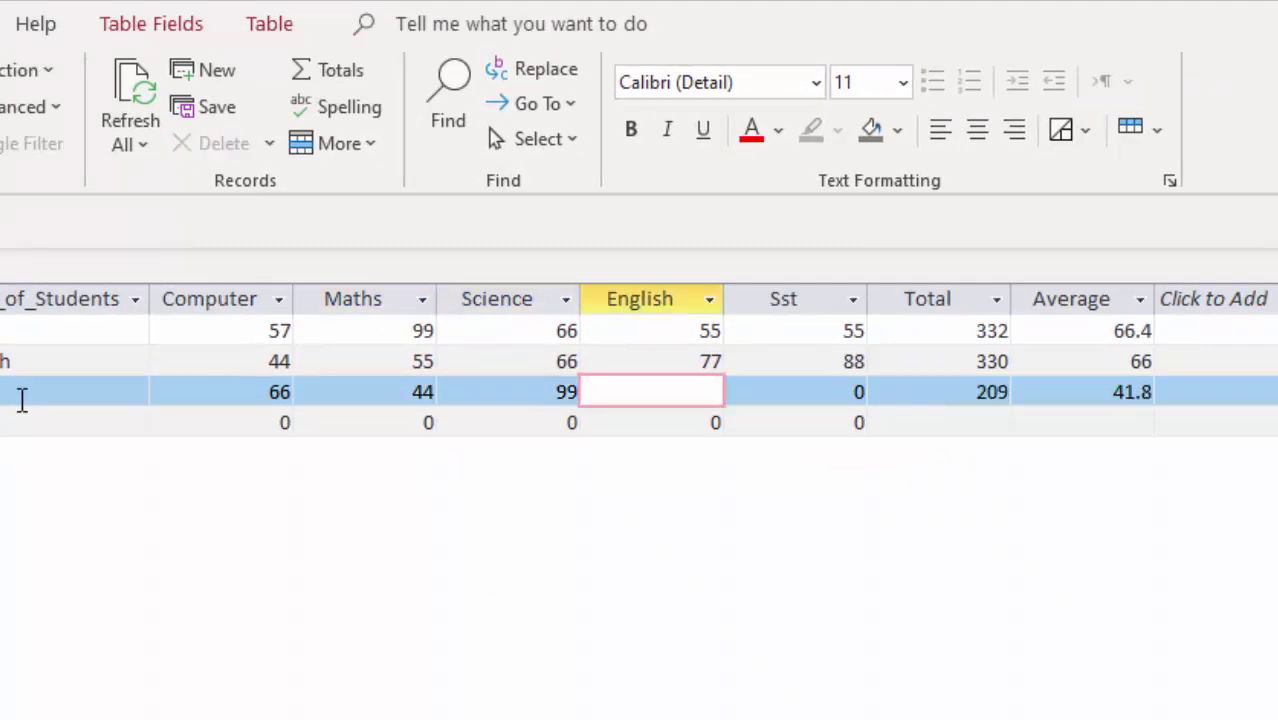
pyautogui.write('77')
pyautogui.press('Tab')
pyautogui.write('65')
pyautogui.press('Tab')
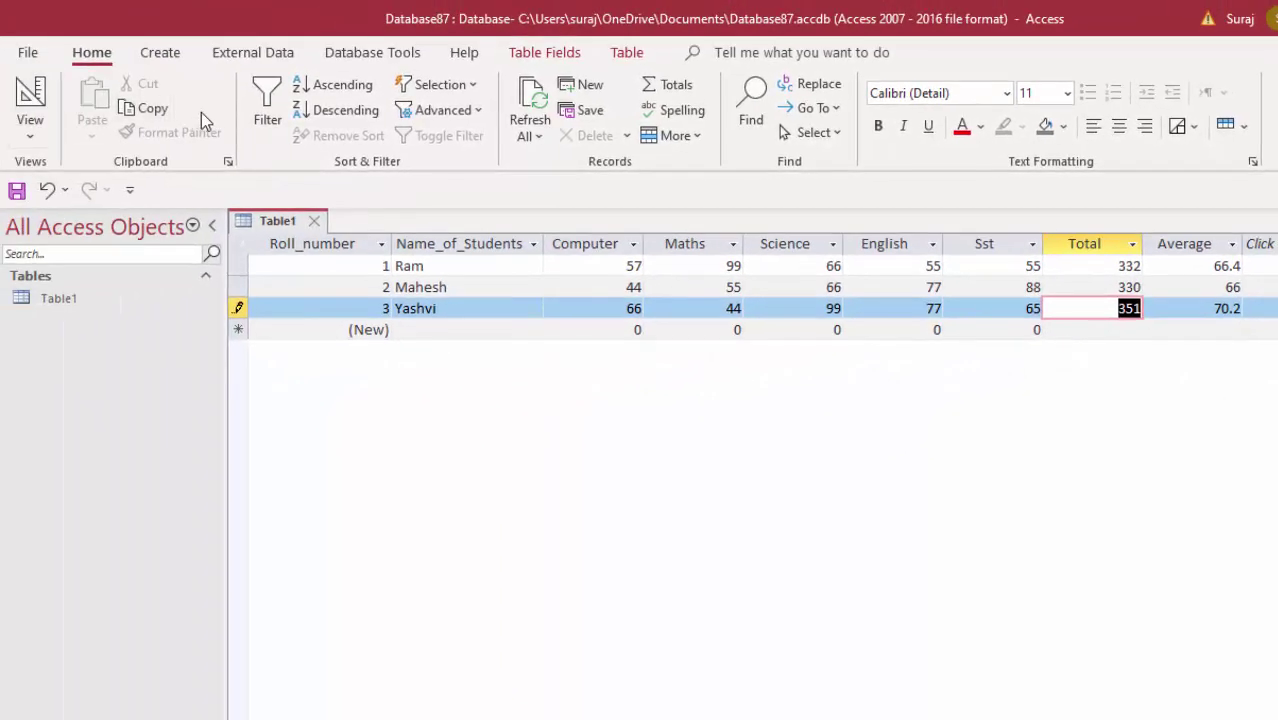
# Save Table1 so the third student's record, with its Total and Average, is stored.
pyautogui.click(20, 193)
pyautogui.click(165, 55)
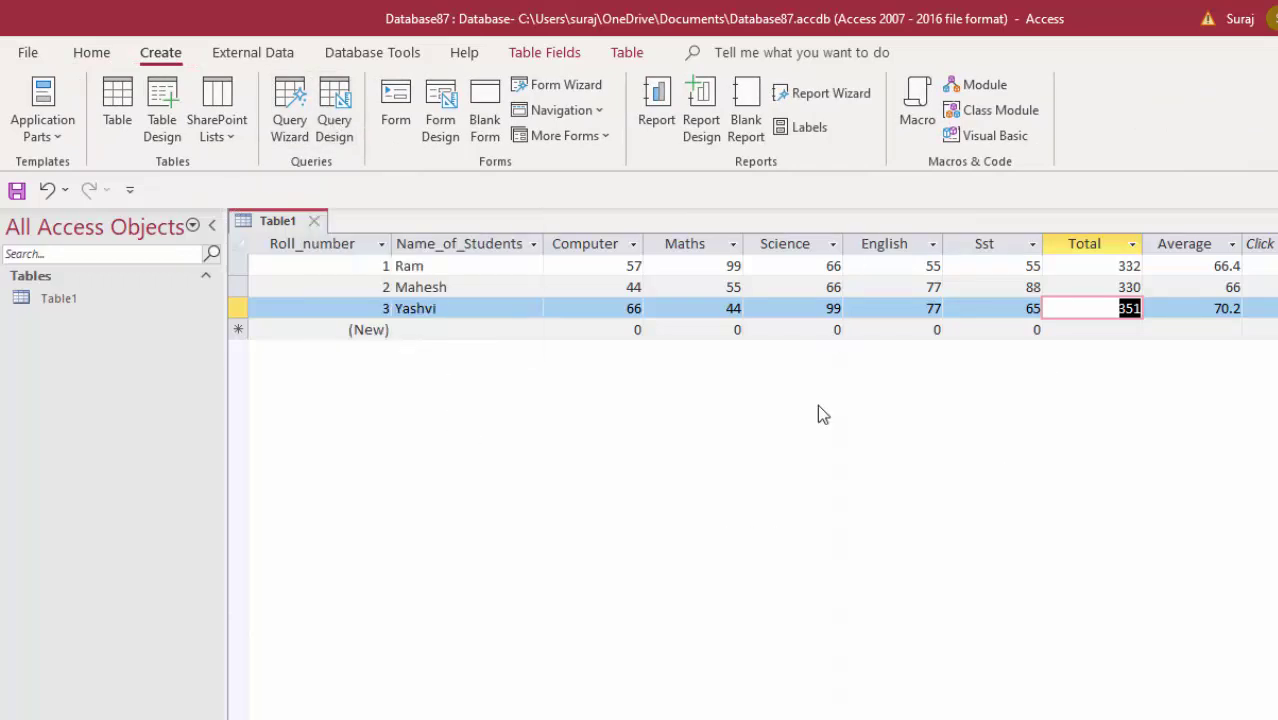
pyautogui.rightClick(272, 226)
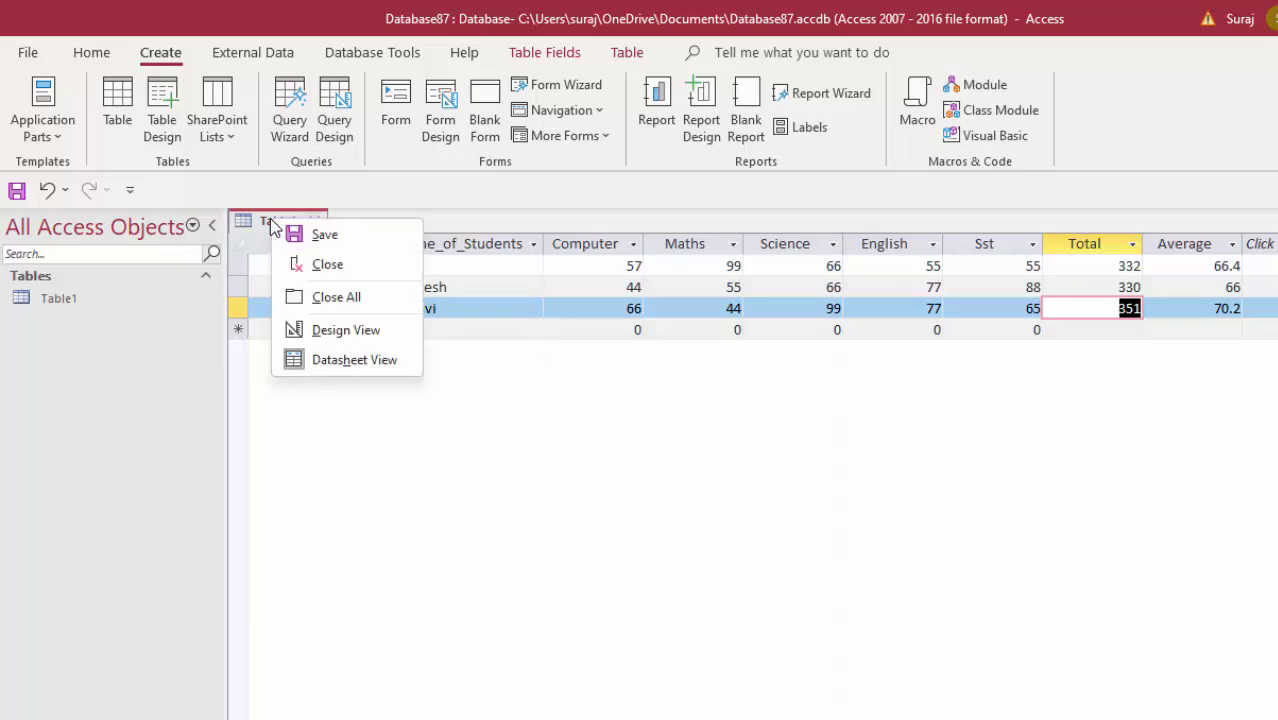
pyautogui.click(298, 230)
pyautogui.rightClick(248, 222)
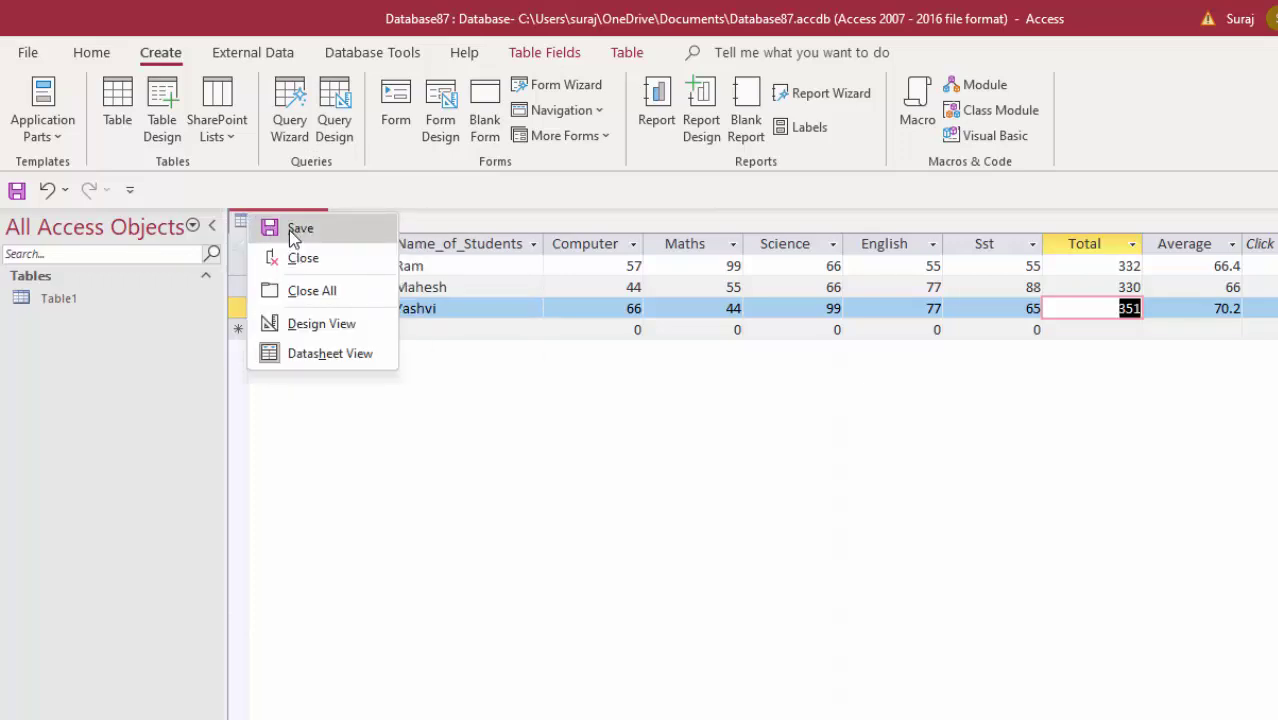
pyautogui.click(289, 230)
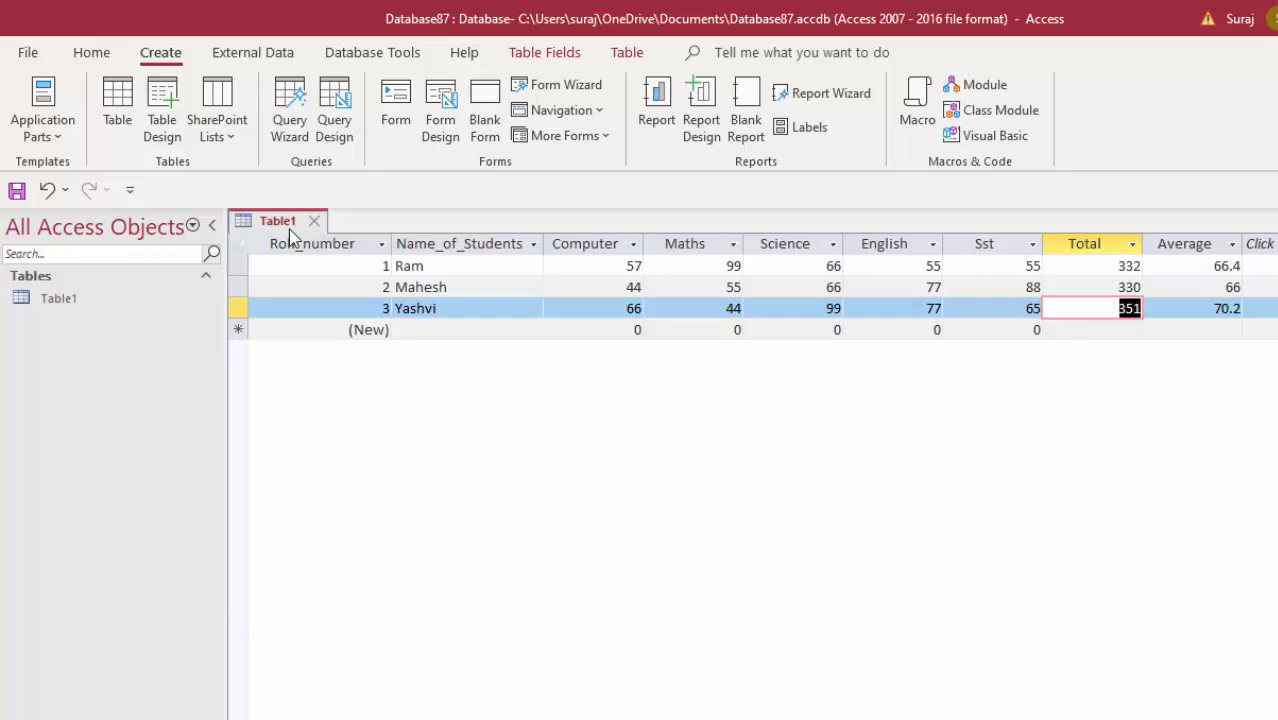
# Create a new blank table in Design View and save it as Table2.
pyautogui.click(117, 95)
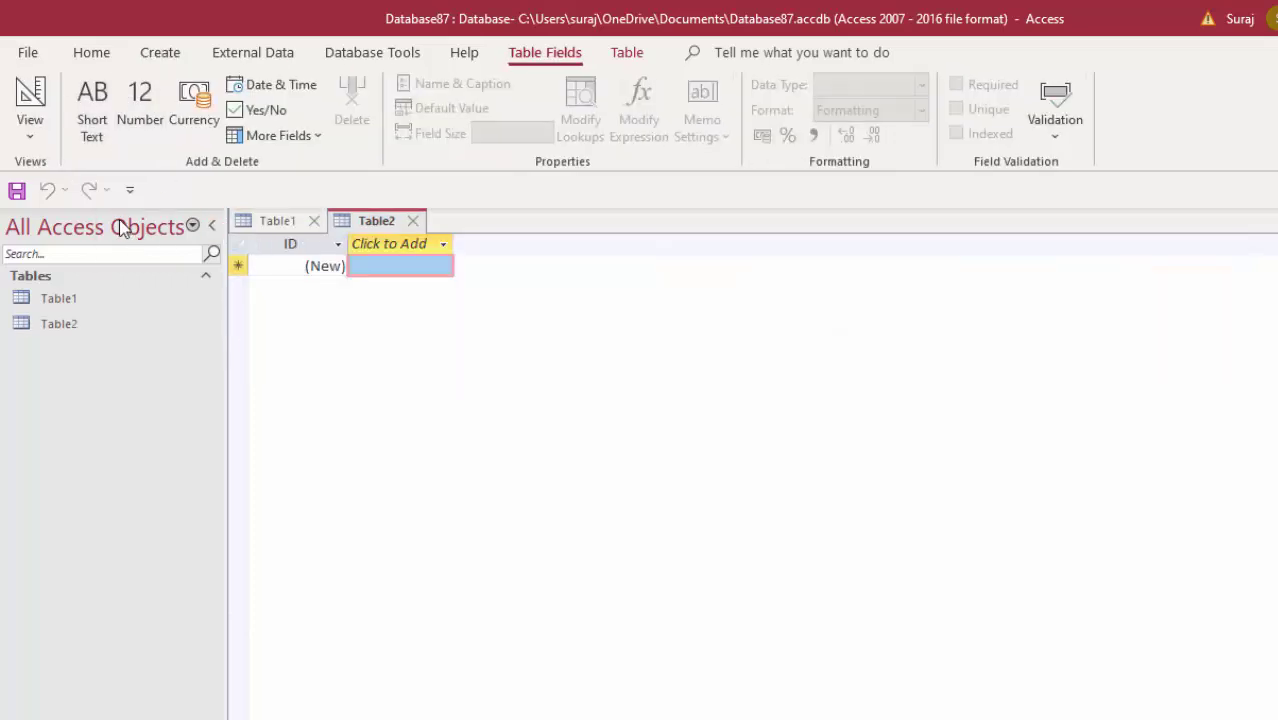
pyautogui.click(34, 118)
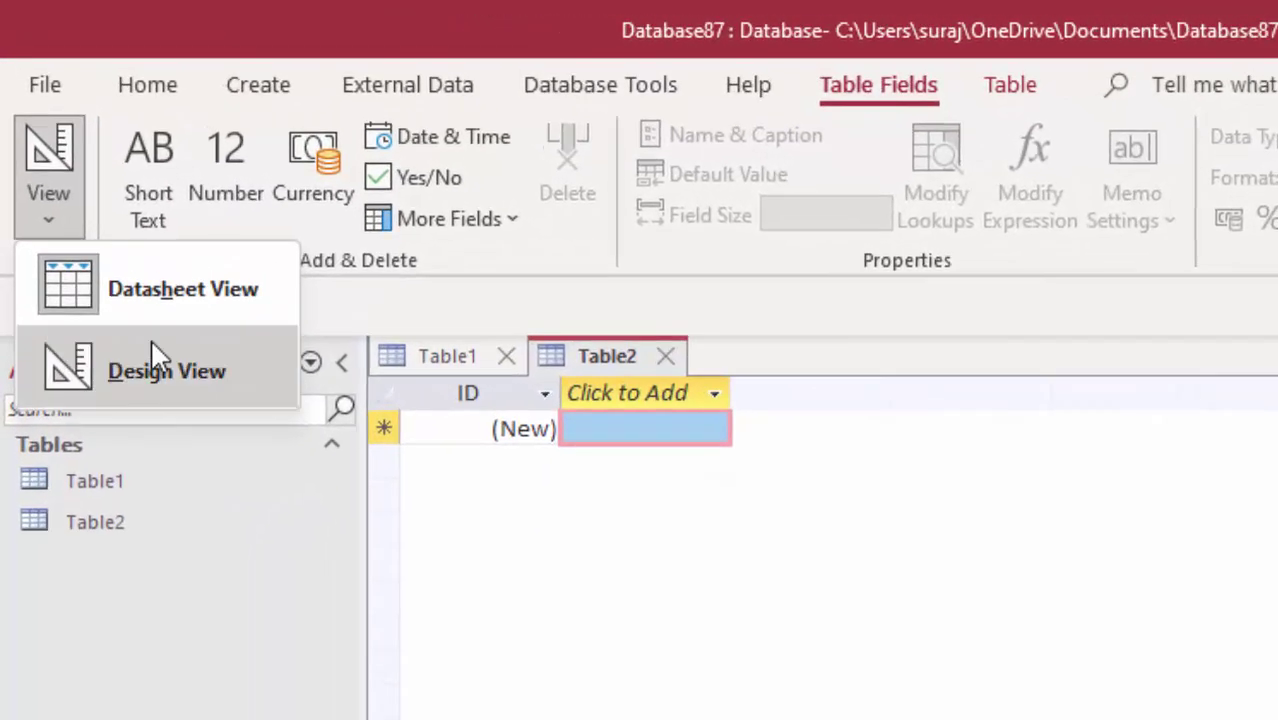
pyautogui.click(92, 222)
pyautogui.click(985, 440)
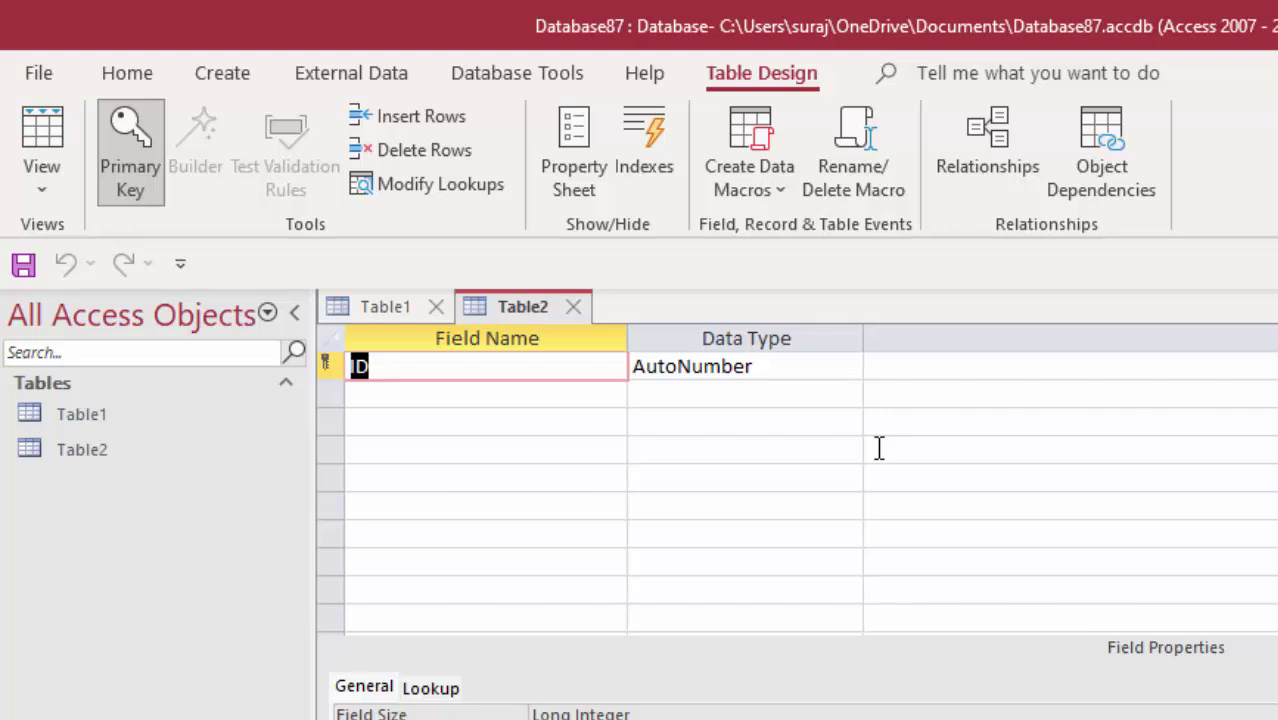
# Rename the ID field to Registration id as Short Text and begin the Roll_ field name.
pyautogui.press('BackSpace')
pyautogui.write('egi')
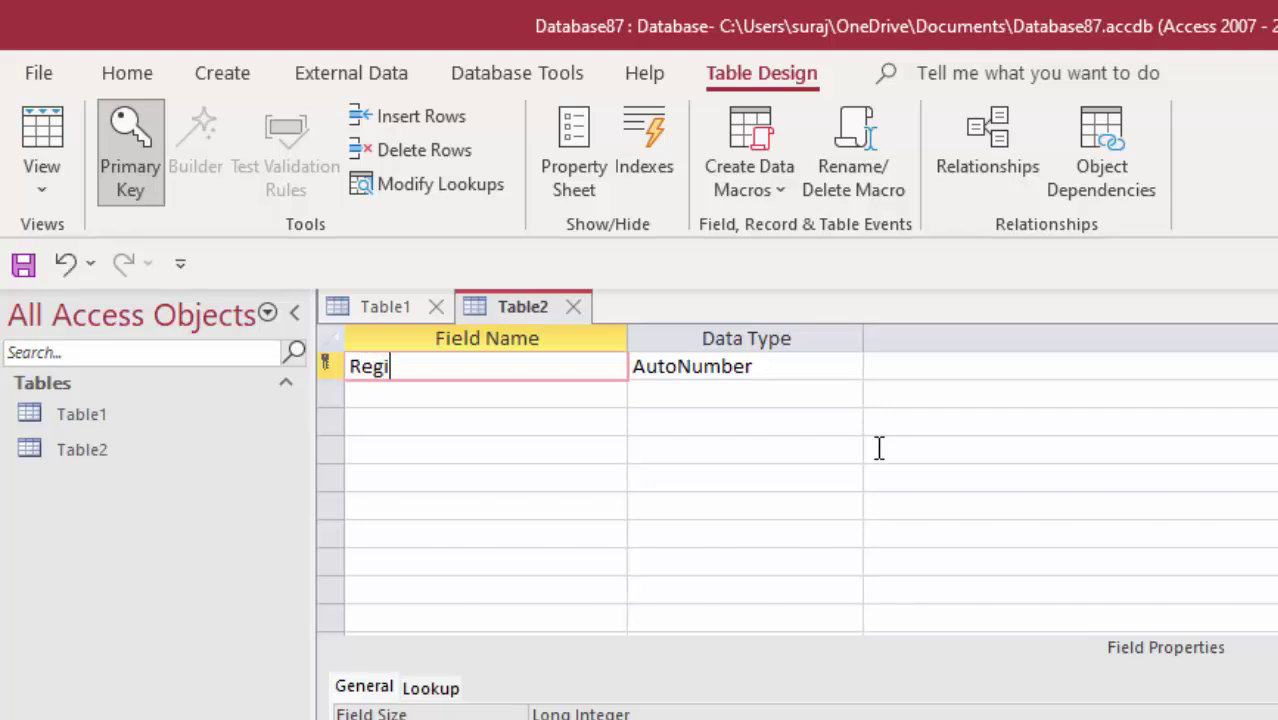
pyautogui.write('strat')
pyautogui.write('ion')
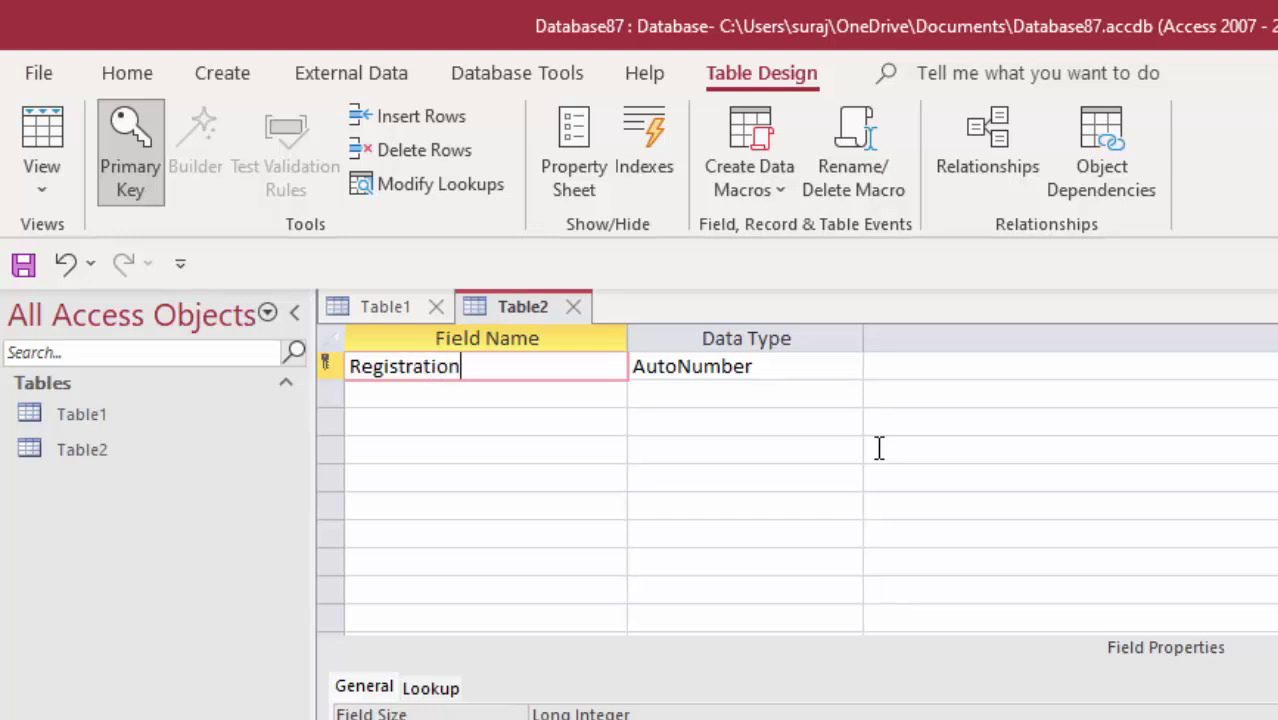
pyautogui.write(' id')
pyautogui.click(848, 366)
pyautogui.click(750, 395)
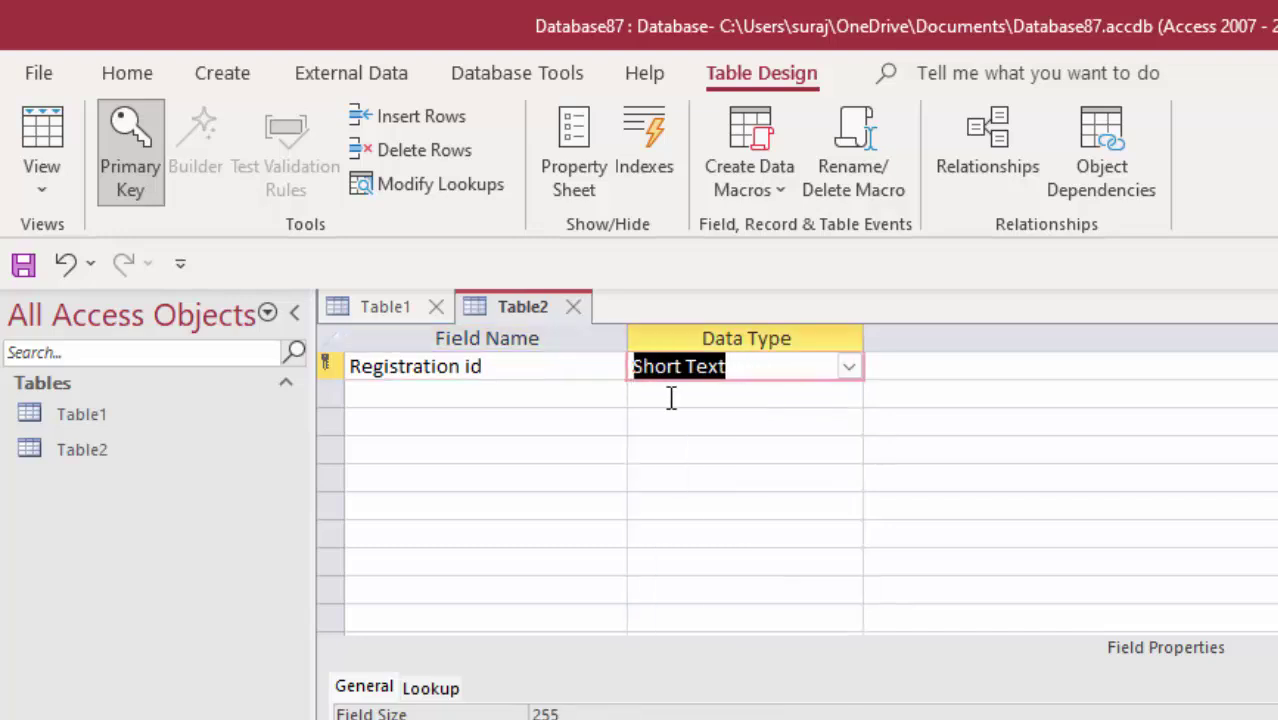
pyautogui.click(463, 400)
pyautogui.write('Ro')
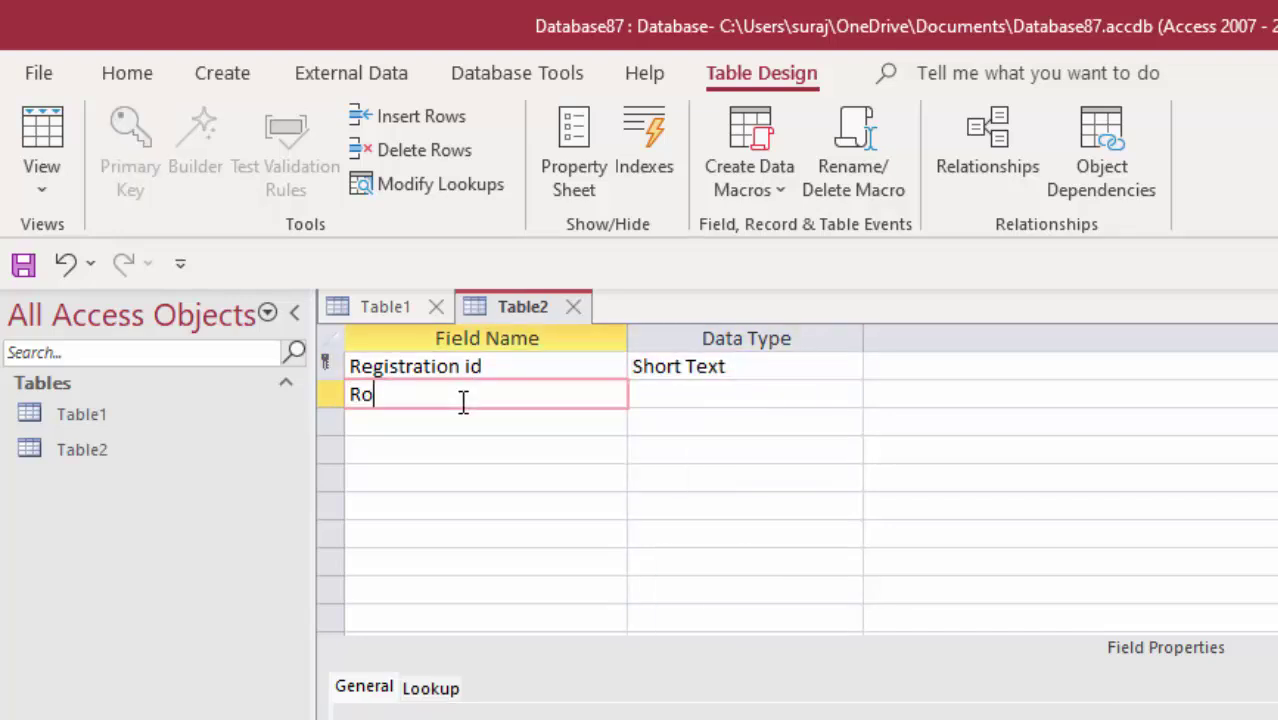
pyautogui.write('ll_')
pyautogui.doubleClick(148, 423)
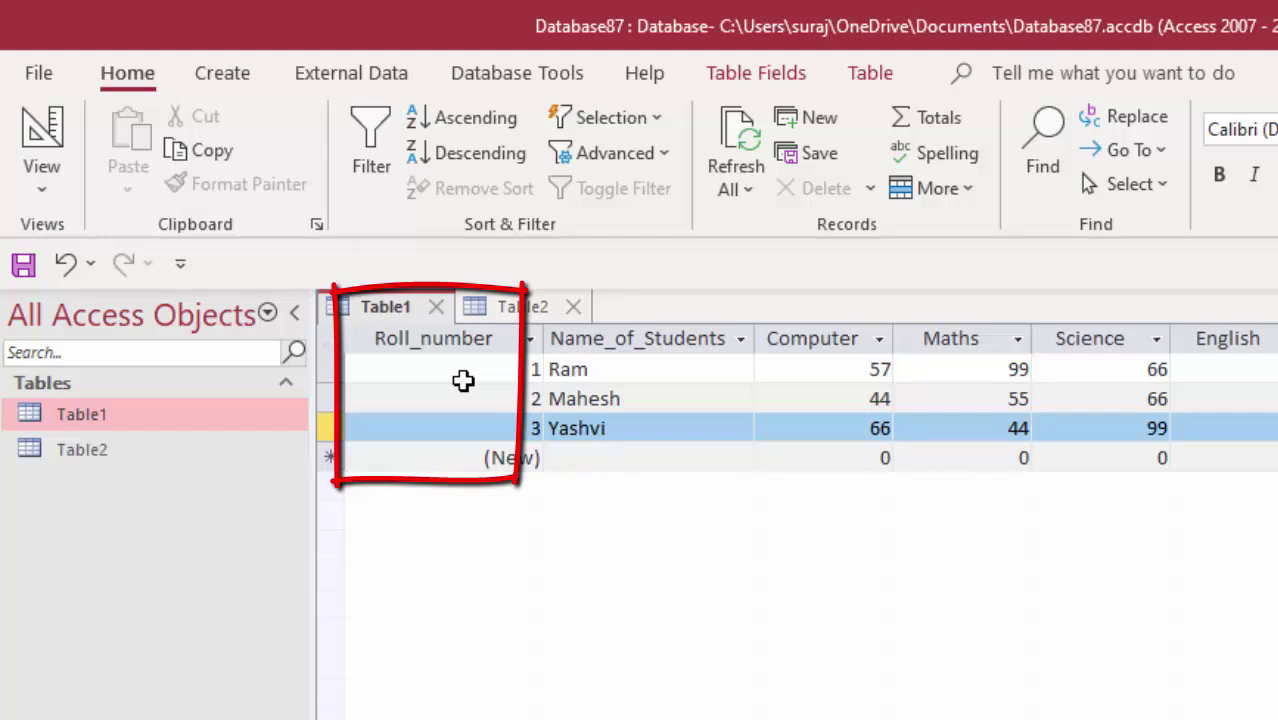
pyautogui.click(170, 460)
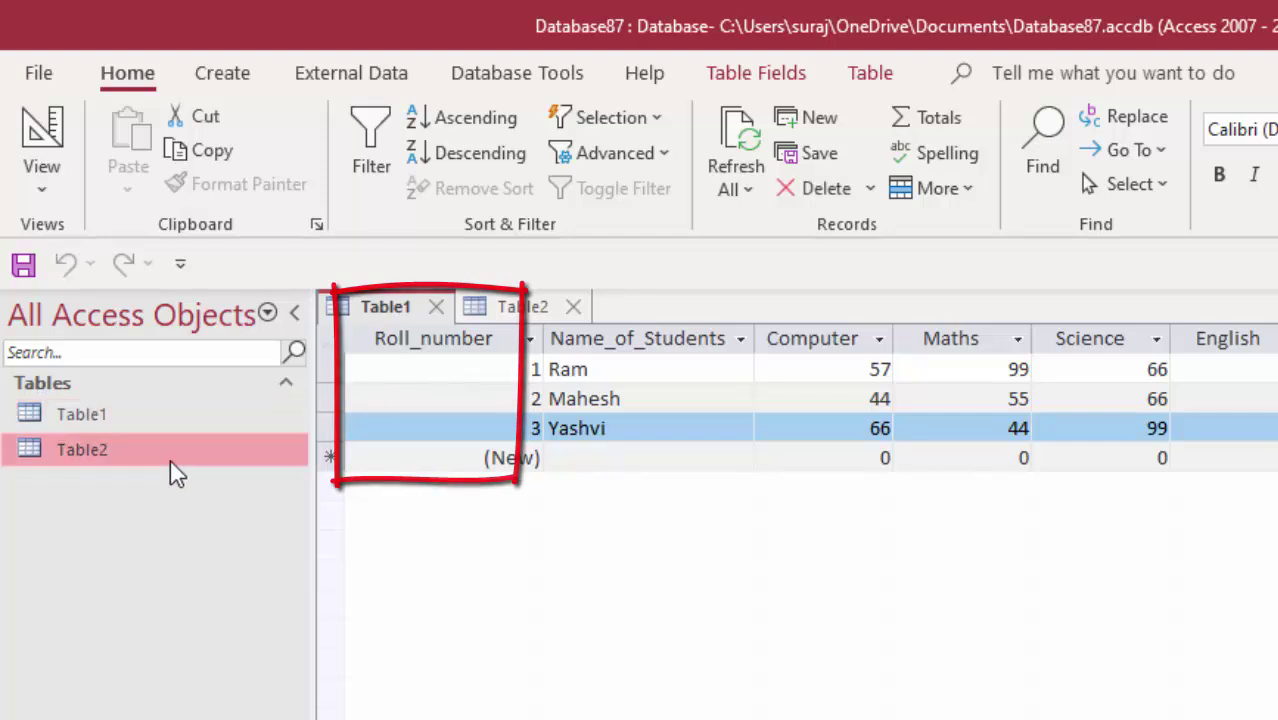
pyautogui.rightClick(170, 460)
pyautogui.click(222, 519)
pyautogui.write('Roll_nu')
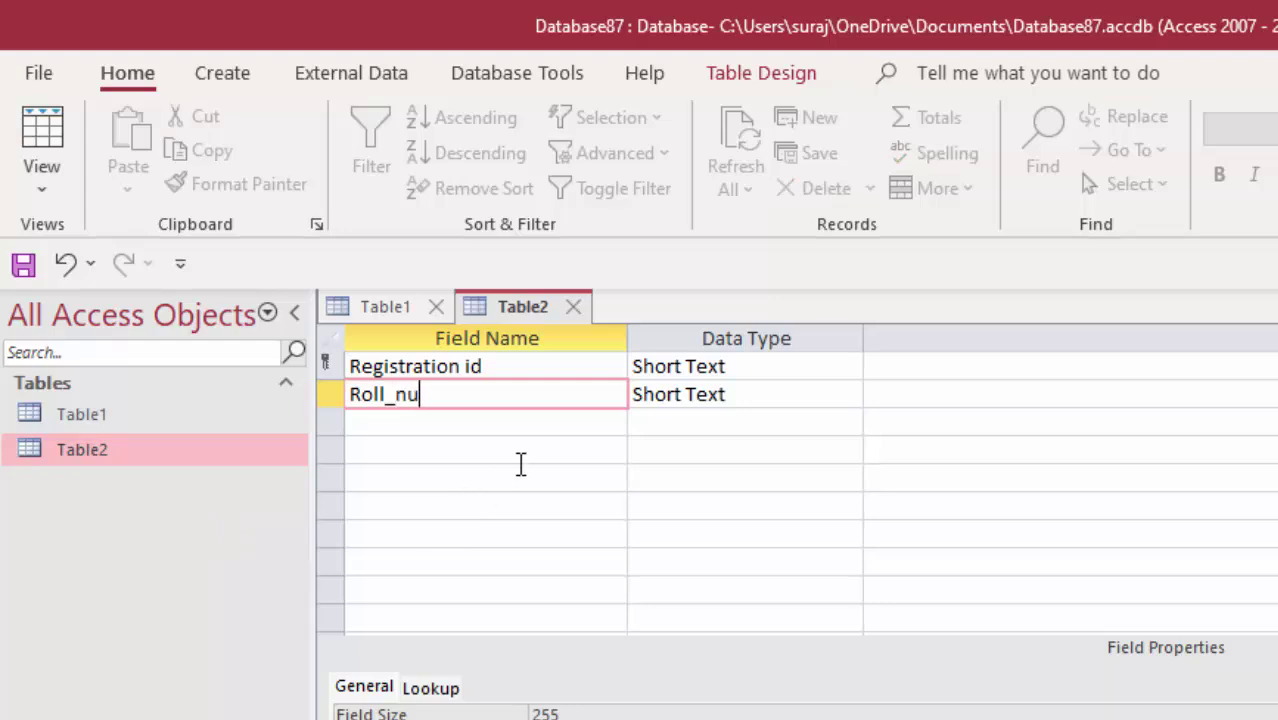
# Finish the Roll_number field name and make it a Number field.
pyautogui.write('m')
pyautogui.write('ber')
pyautogui.click(782, 394)
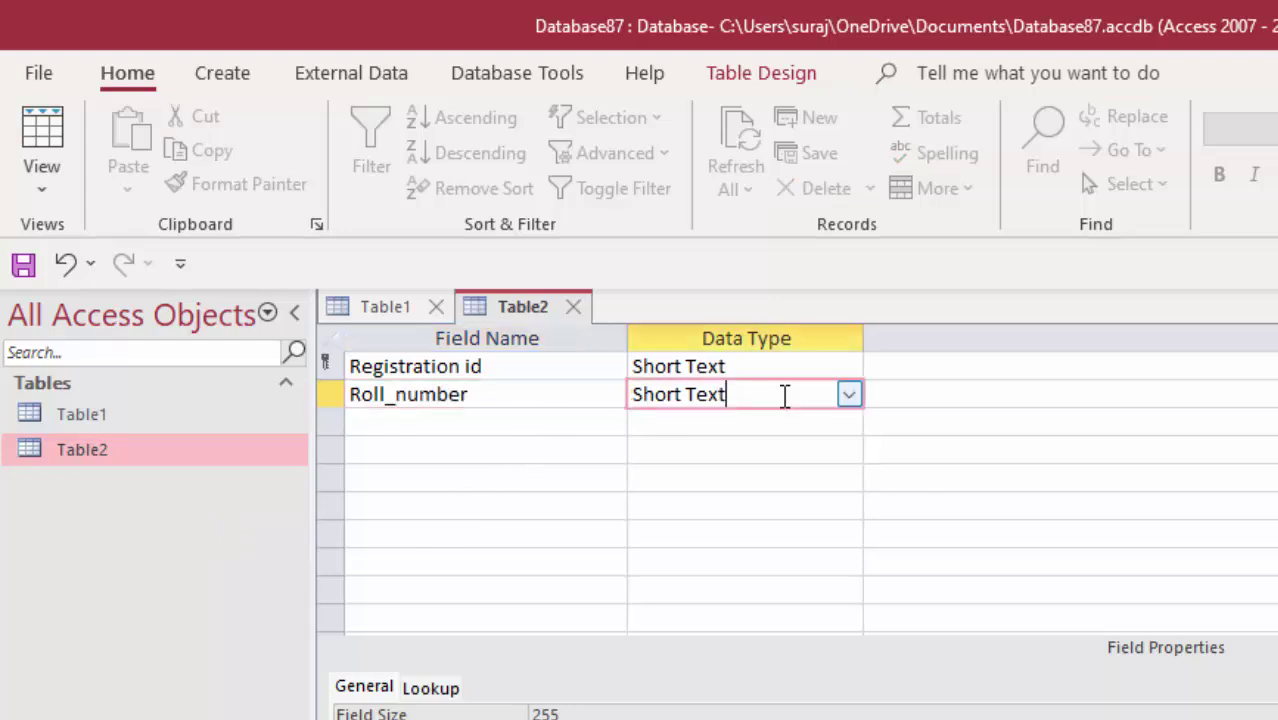
pyautogui.click(848, 394)
pyautogui.click(770, 478)
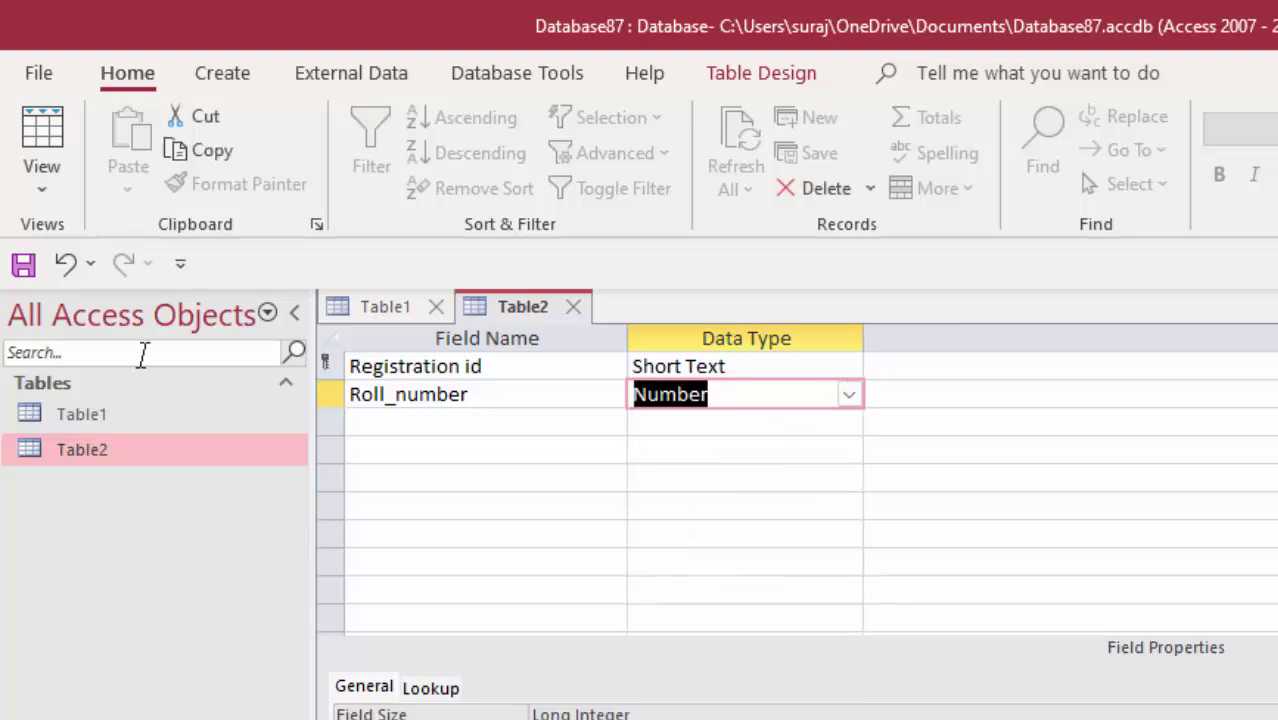
# Add Computer and Maths fields with the default Short Text type.
pyautogui.click(451, 420)
pyautogui.write('Comp')
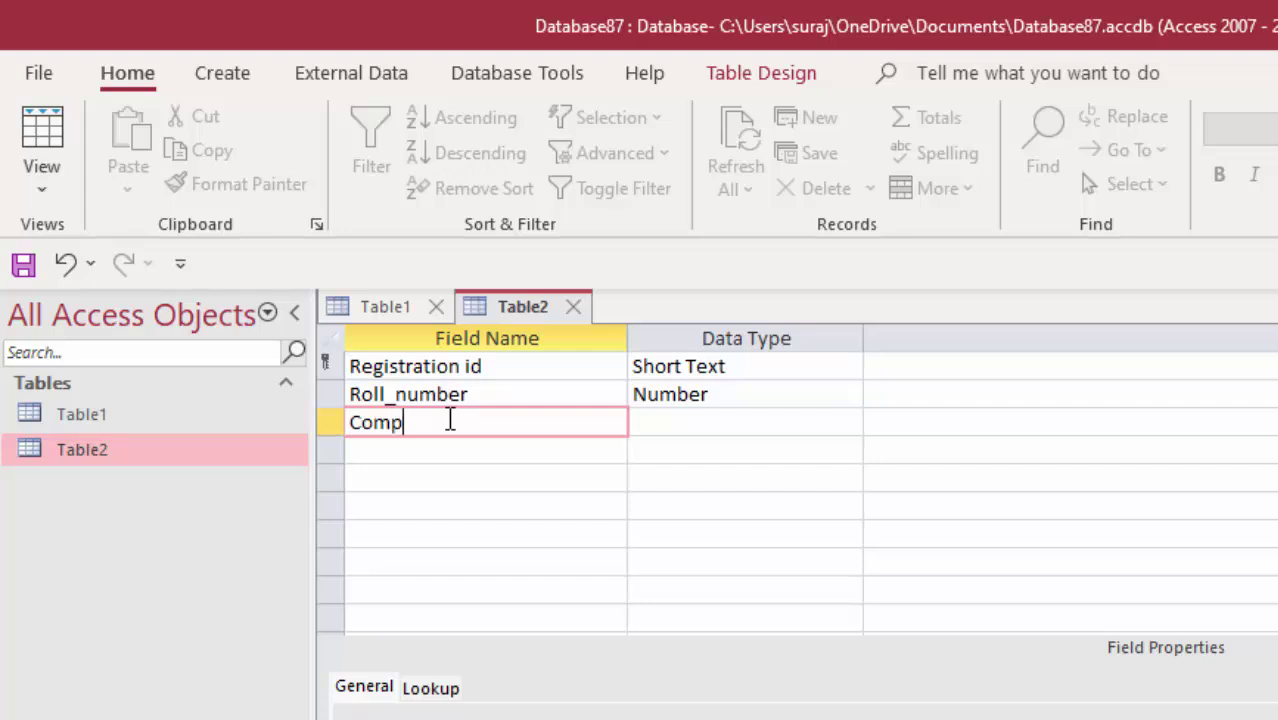
pyautogui.write('uter')
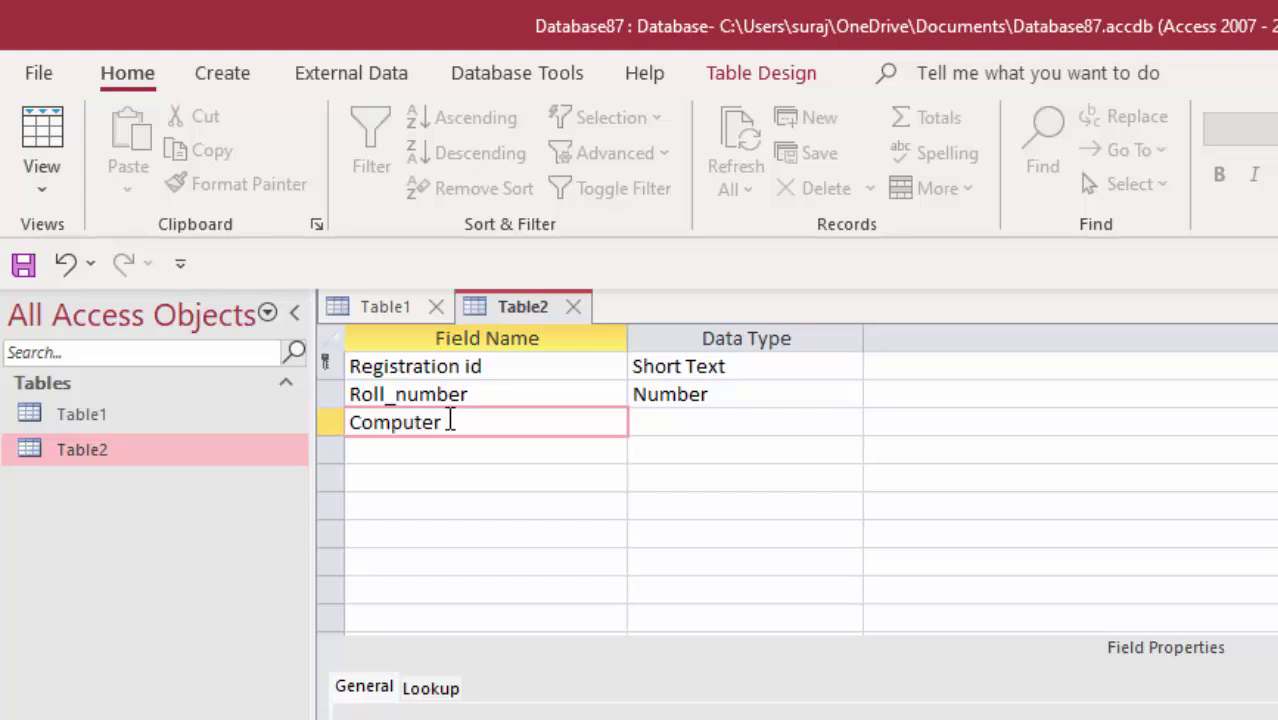
pyautogui.press('Tab')
pyautogui.press('Tab')
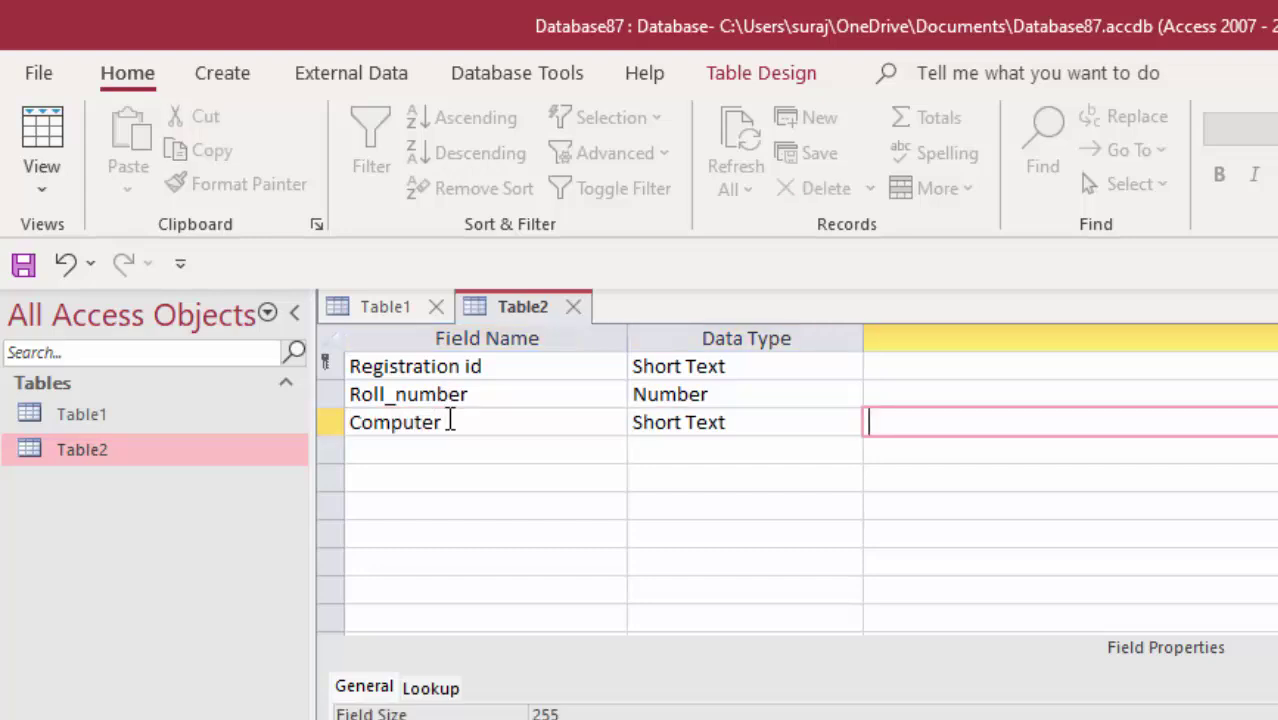
pyautogui.press('Tab')
pyautogui.write('Math')
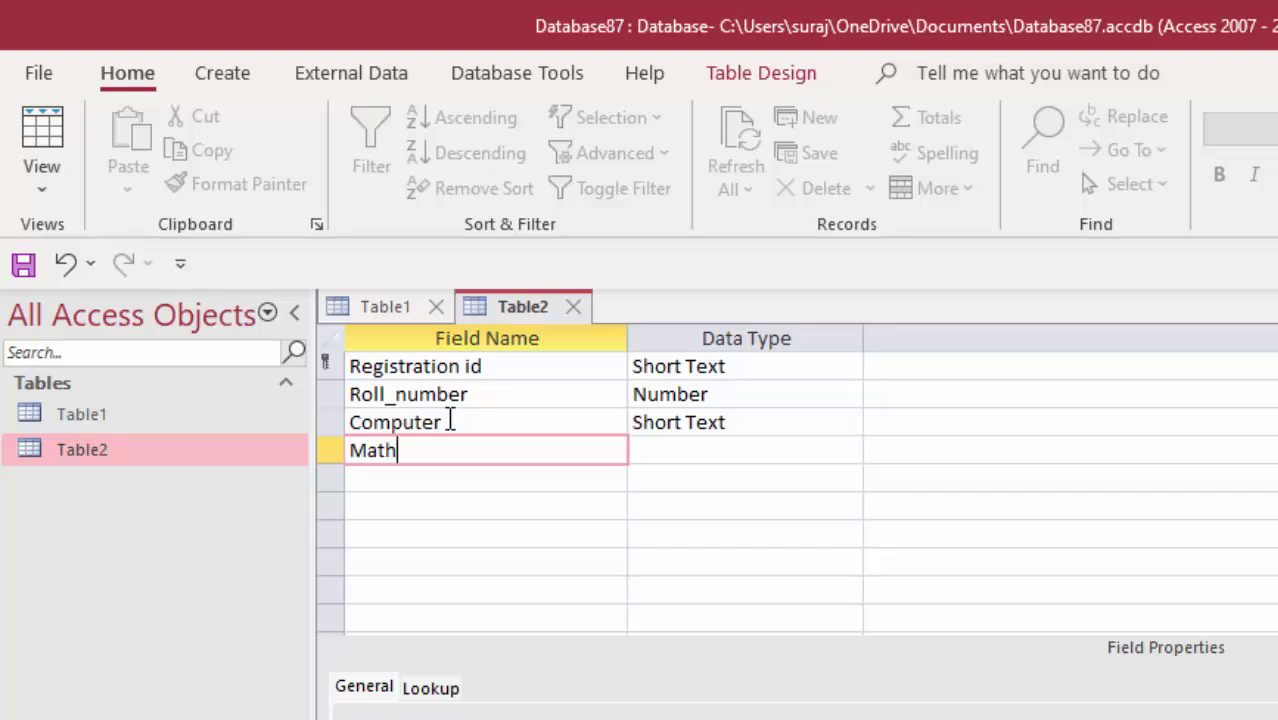
pyautogui.press('Tab')
pyautogui.press('Tab')
pyautogui.press('Tab')
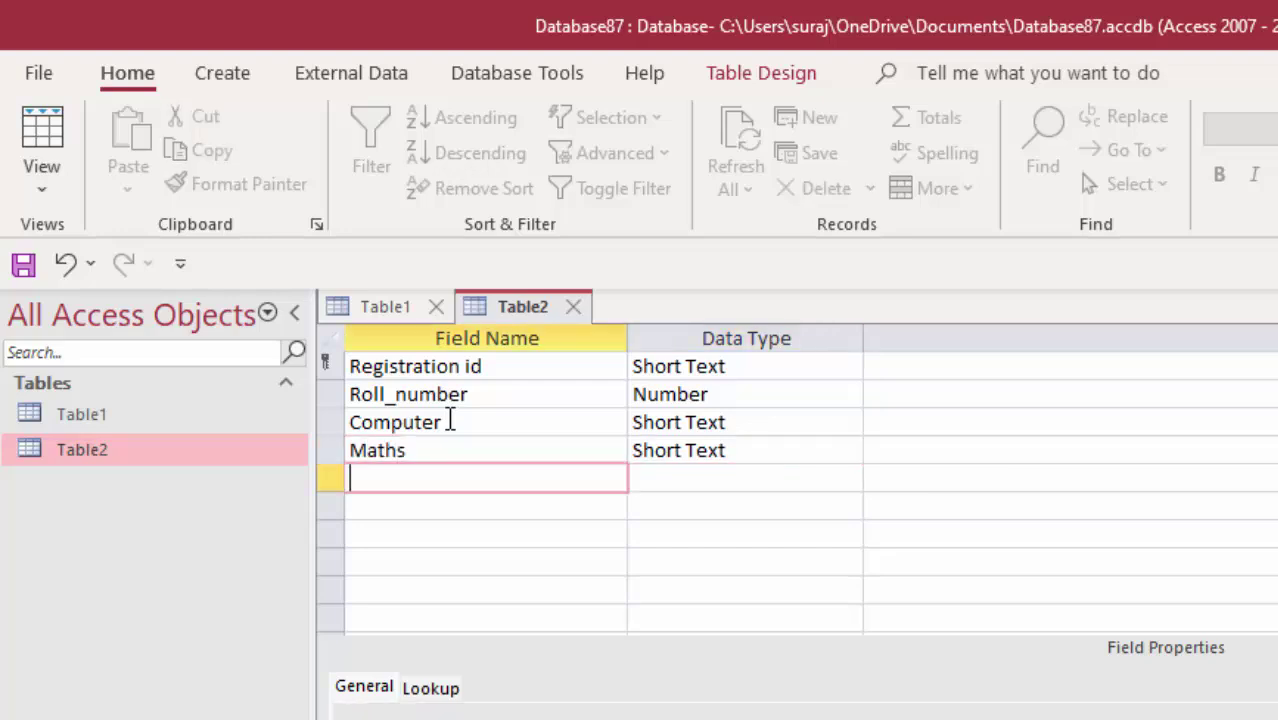
# Add the English, Sst and Science fields.
pyautogui.write('Englis')
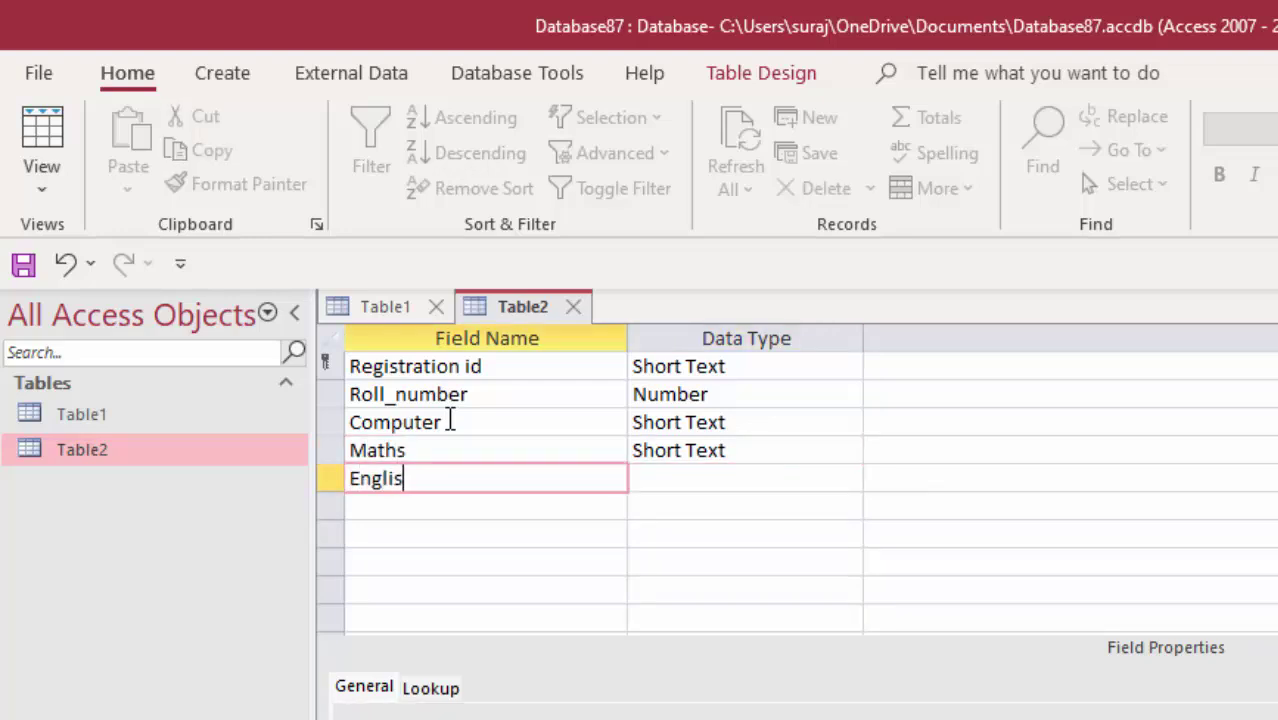
pyautogui.write('h')
pyautogui.press('Tab')
pyautogui.press('Tab')
pyautogui.press('Tab')
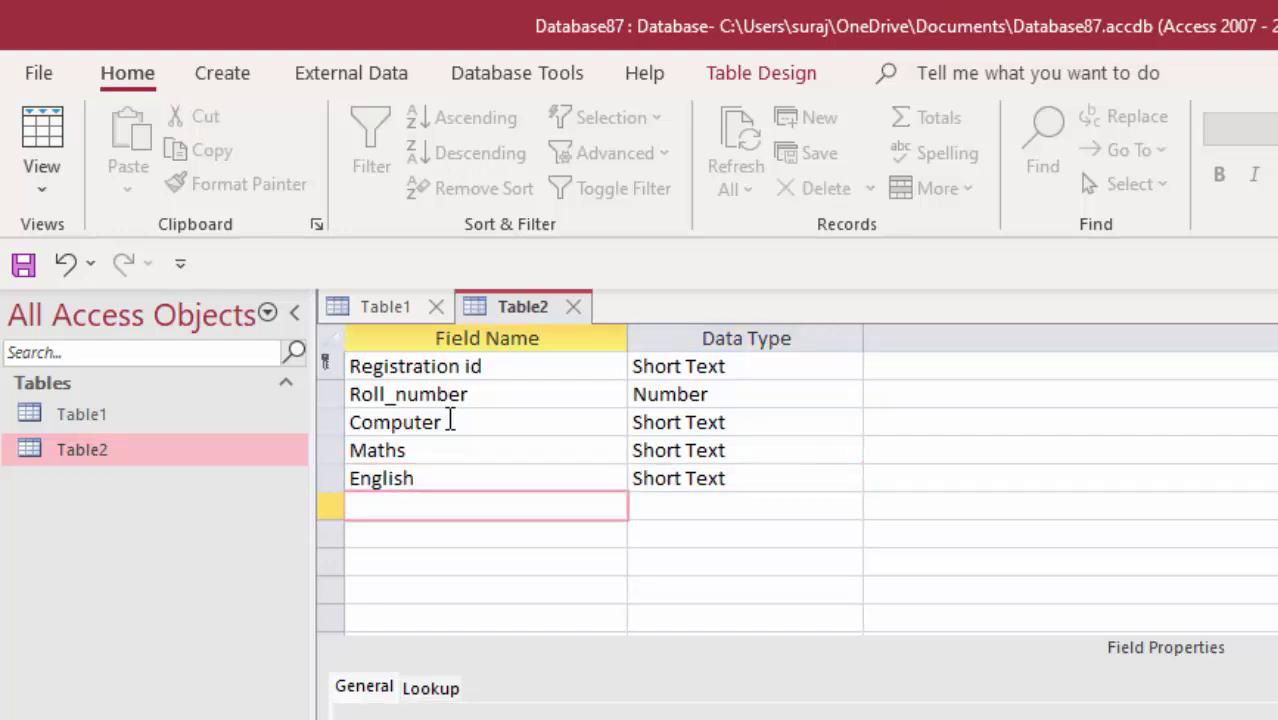
pyautogui.write('Sst')
pyautogui.press('Tab')
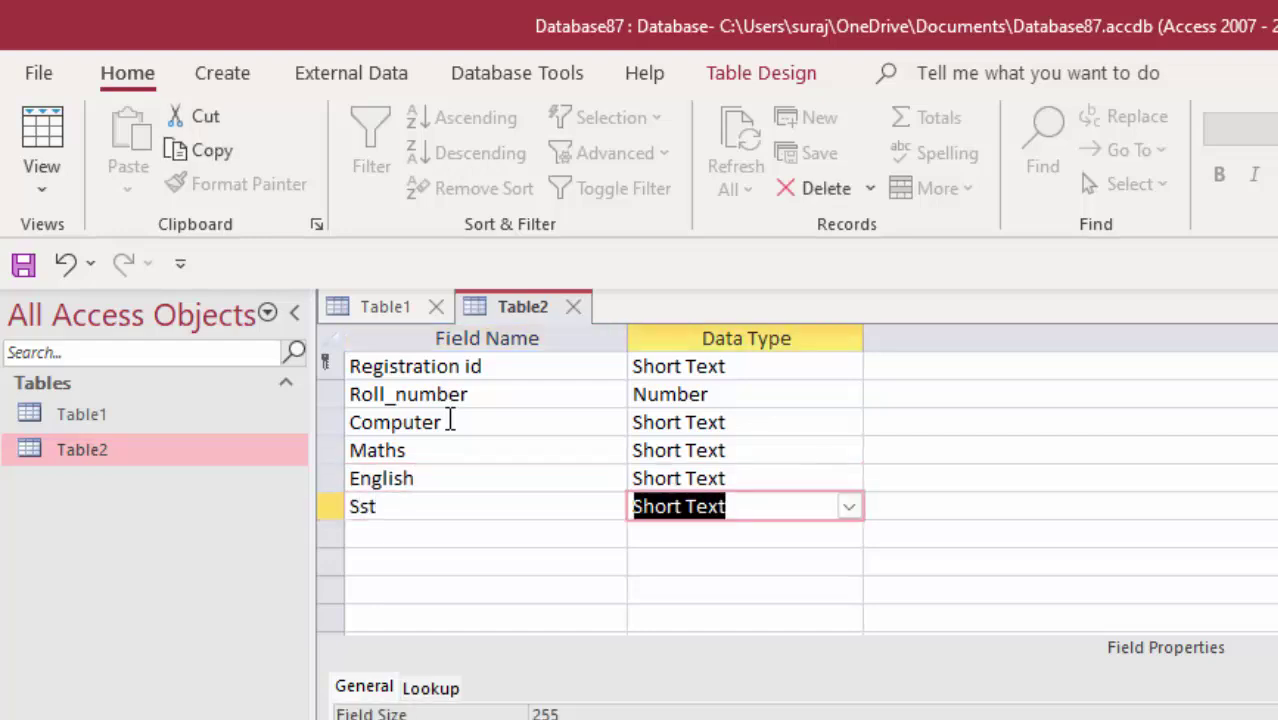
pyautogui.press('Tab')
pyautogui.press('Tab')
pyautogui.write('Scie')
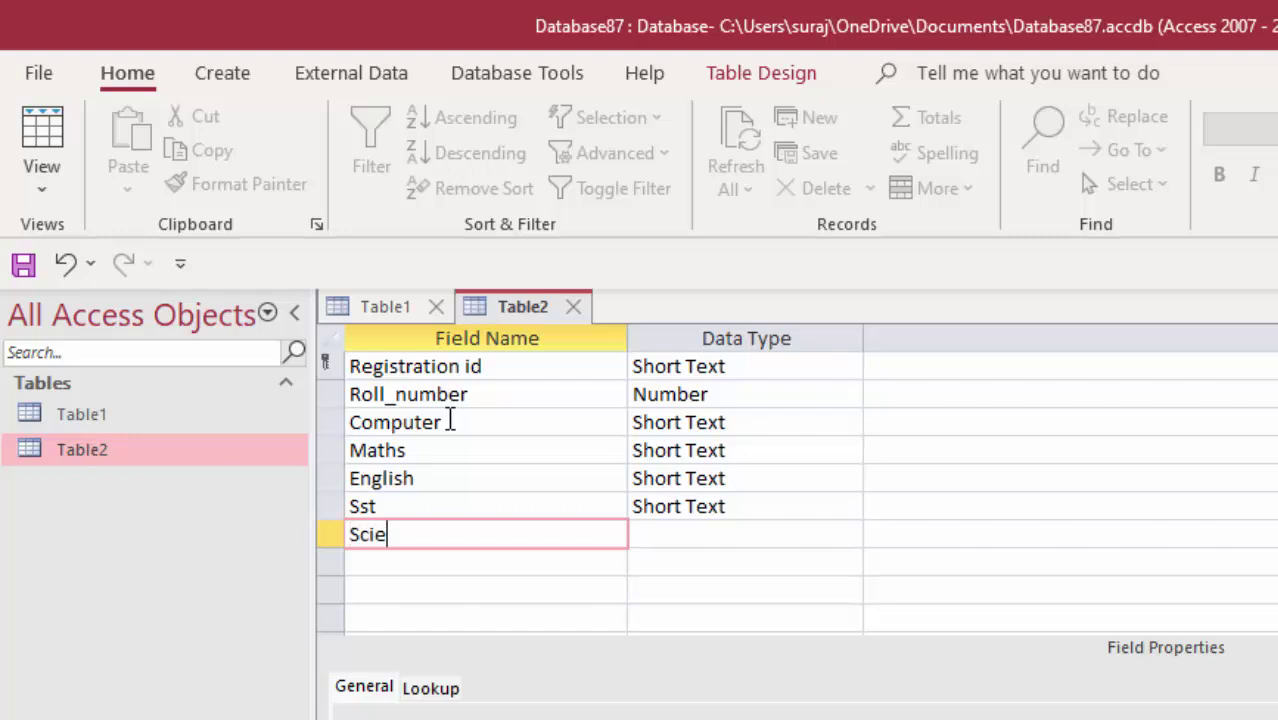
pyautogui.write('nce')
pyautogui.click(670, 534)
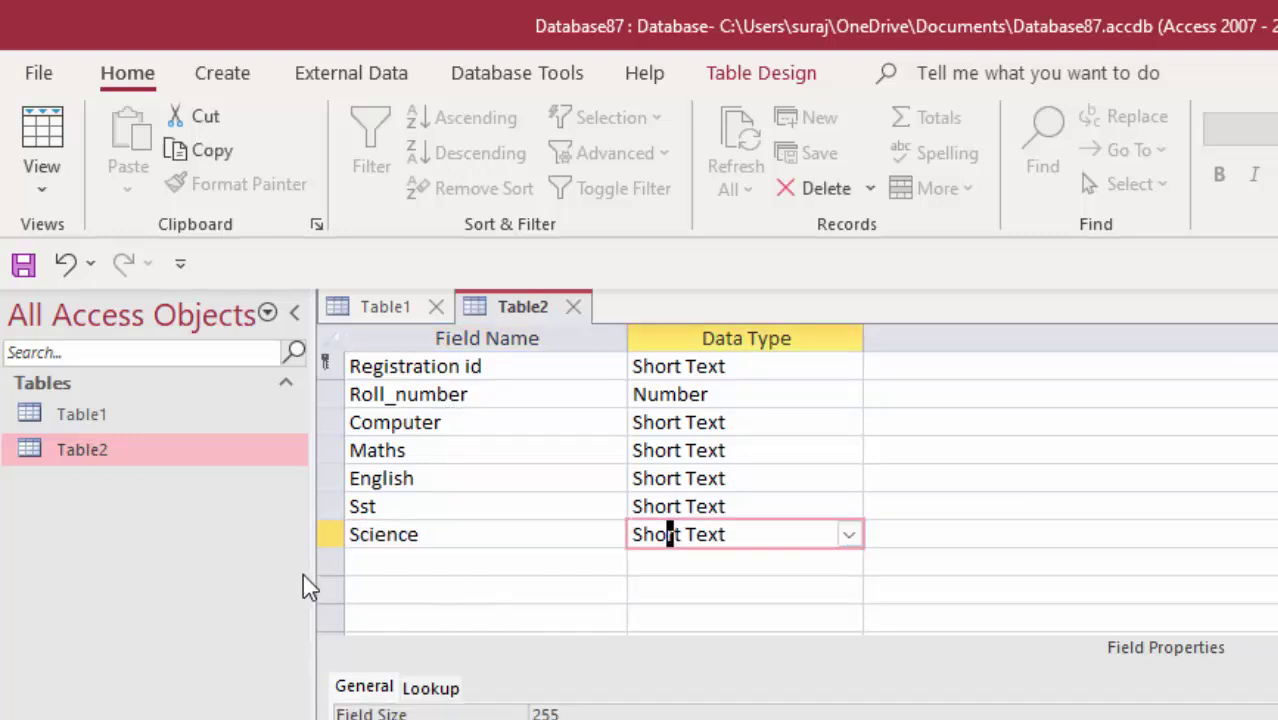
# Add the Total and Average fields below Science.
pyautogui.click(432, 564)
pyautogui.write('T')
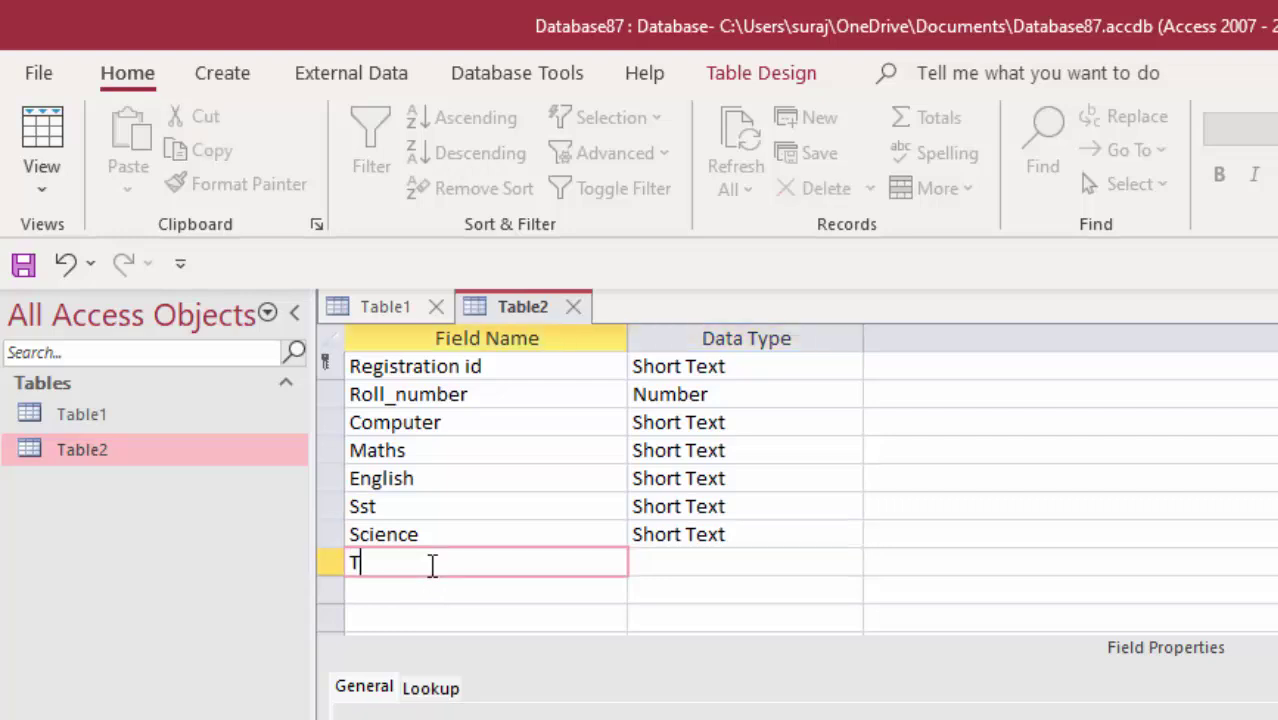
pyautogui.write('otal')
pyautogui.press('Tab')
pyautogui.press('Tab')
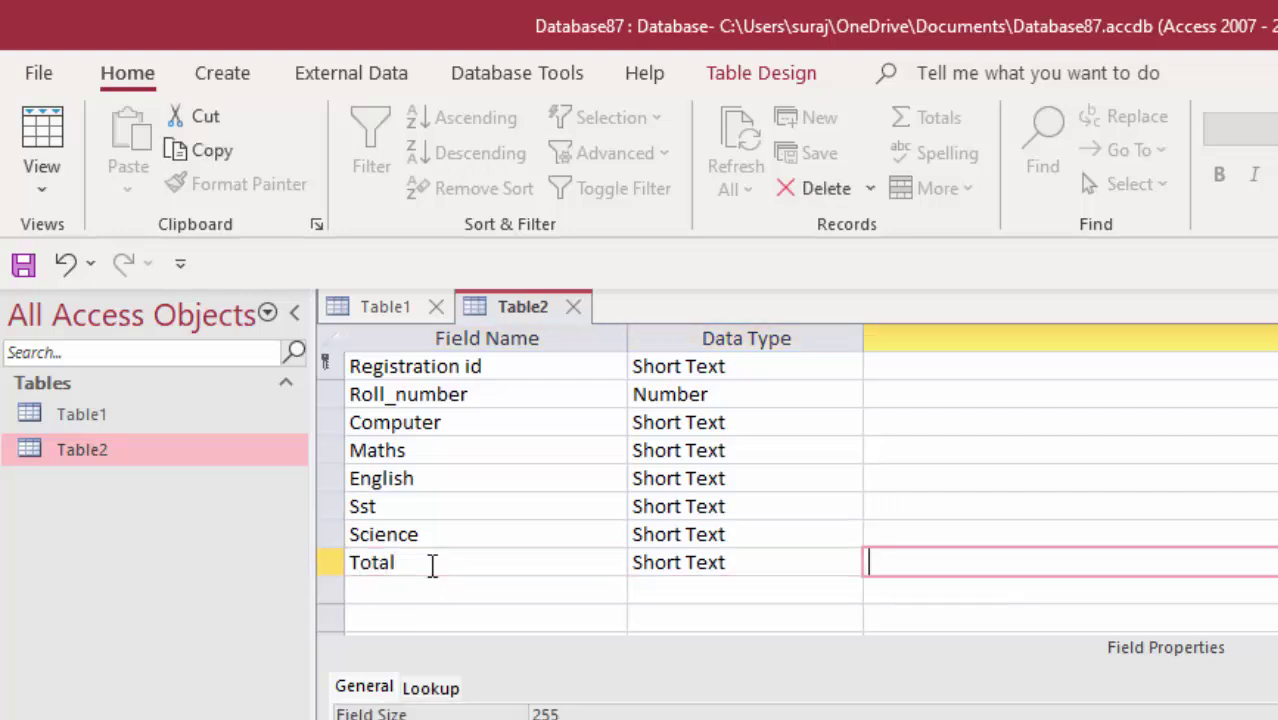
pyautogui.press('Tab')
pyautogui.write('A')
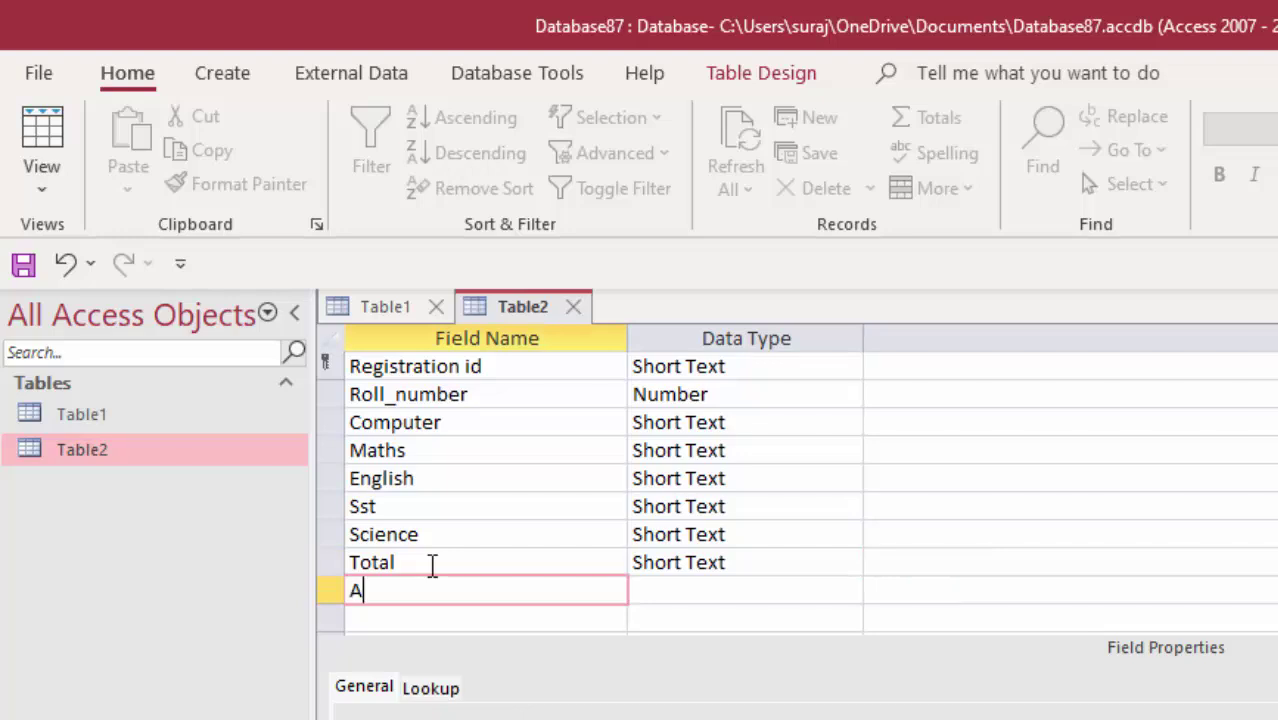
pyautogui.write('verage')
pyautogui.click(688, 592)
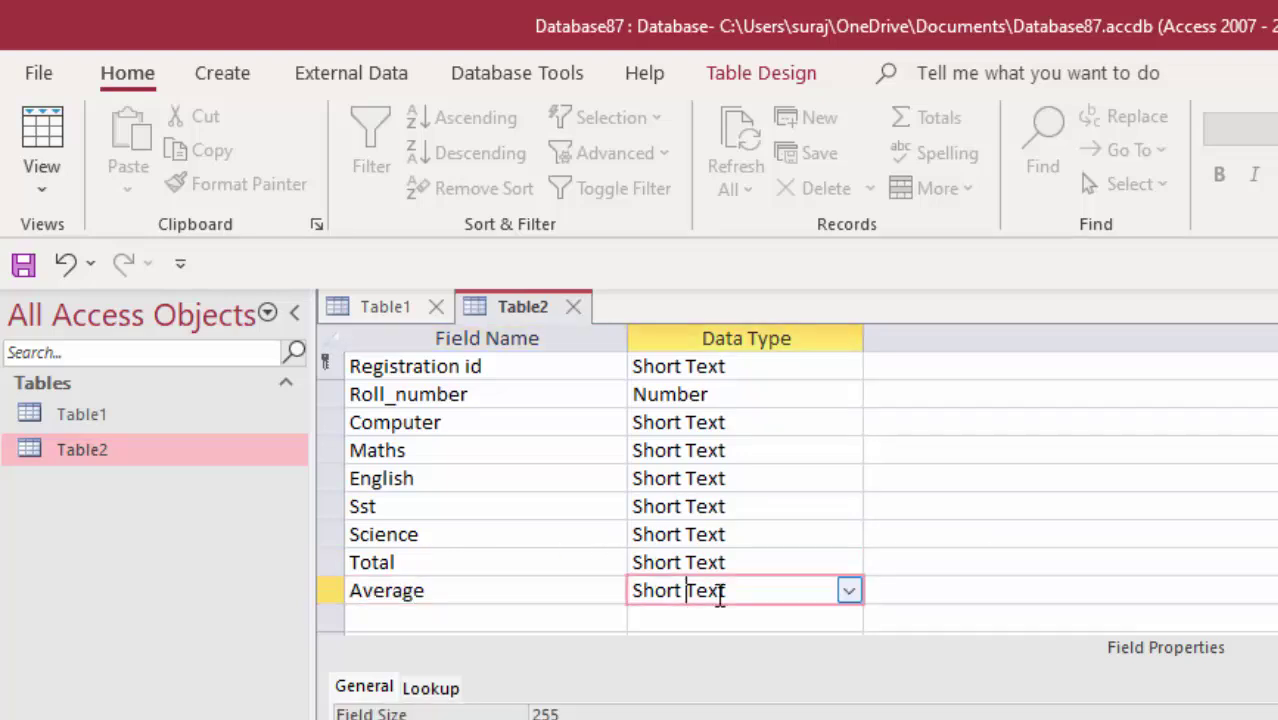
pyautogui.click(849, 590)
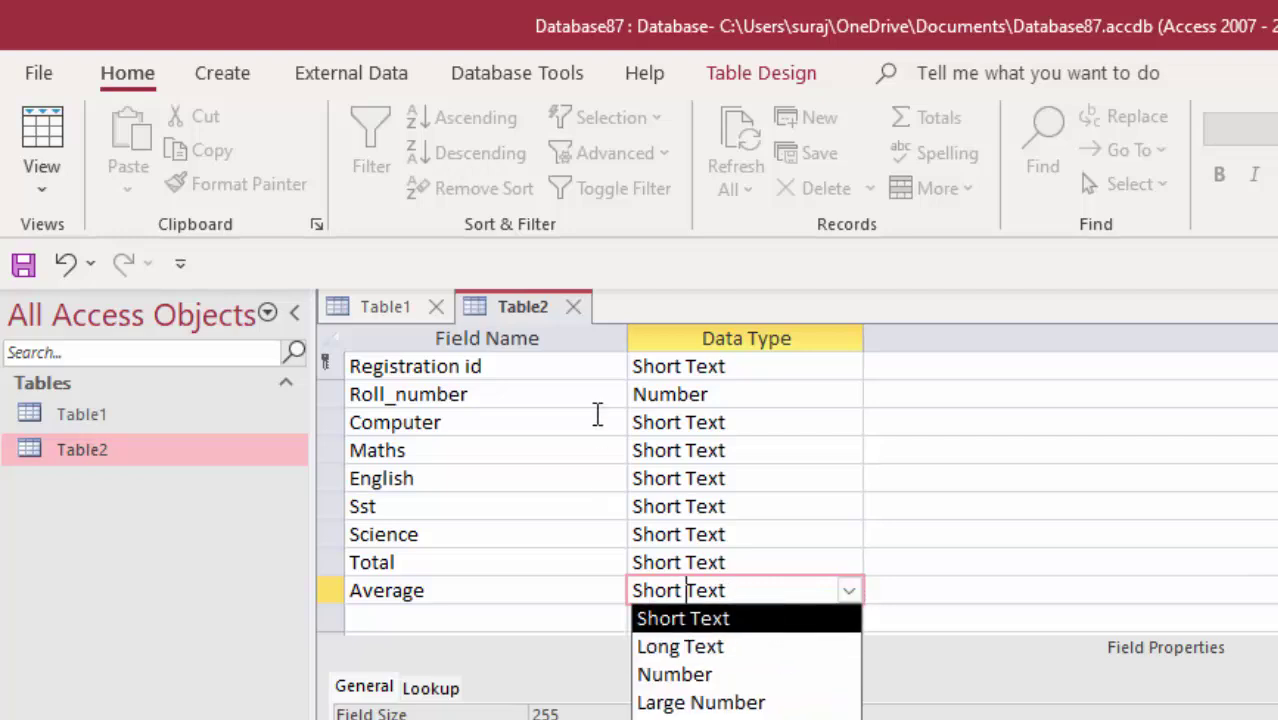
# Change the Computer, Maths and English fields to Number type.
pyautogui.click(776, 430)
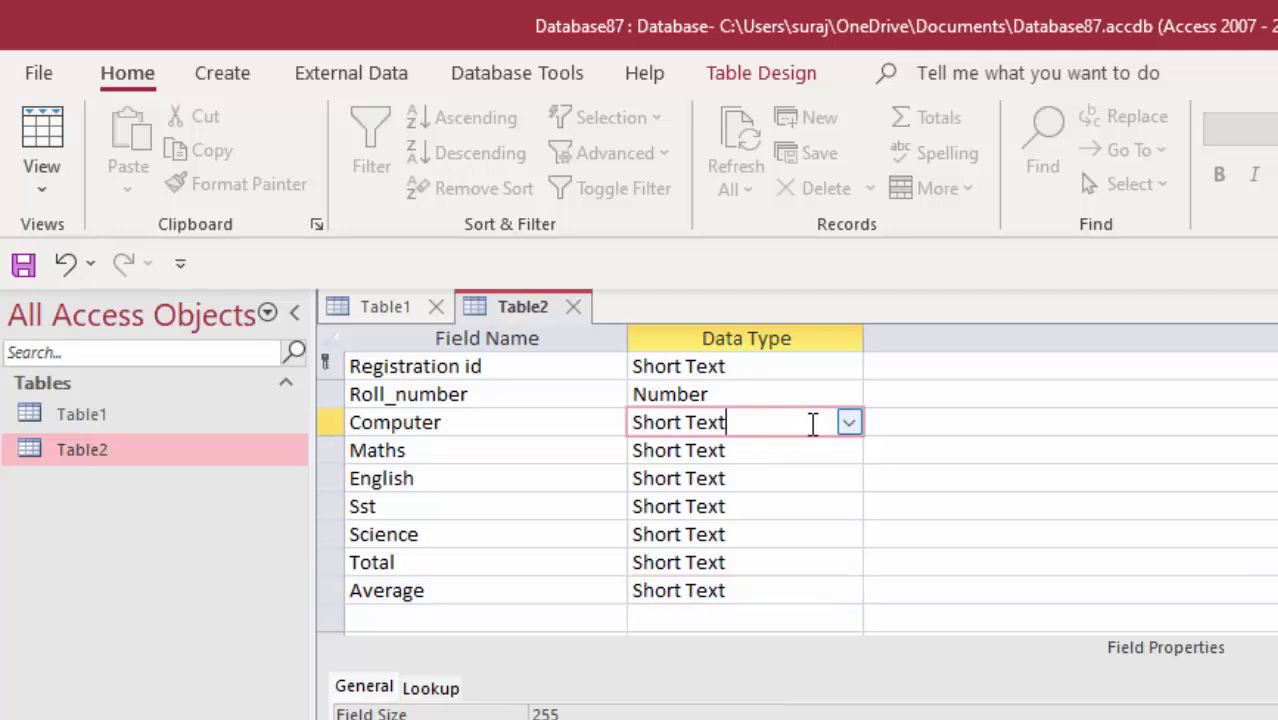
pyautogui.click(849, 422)
pyautogui.click(766, 507)
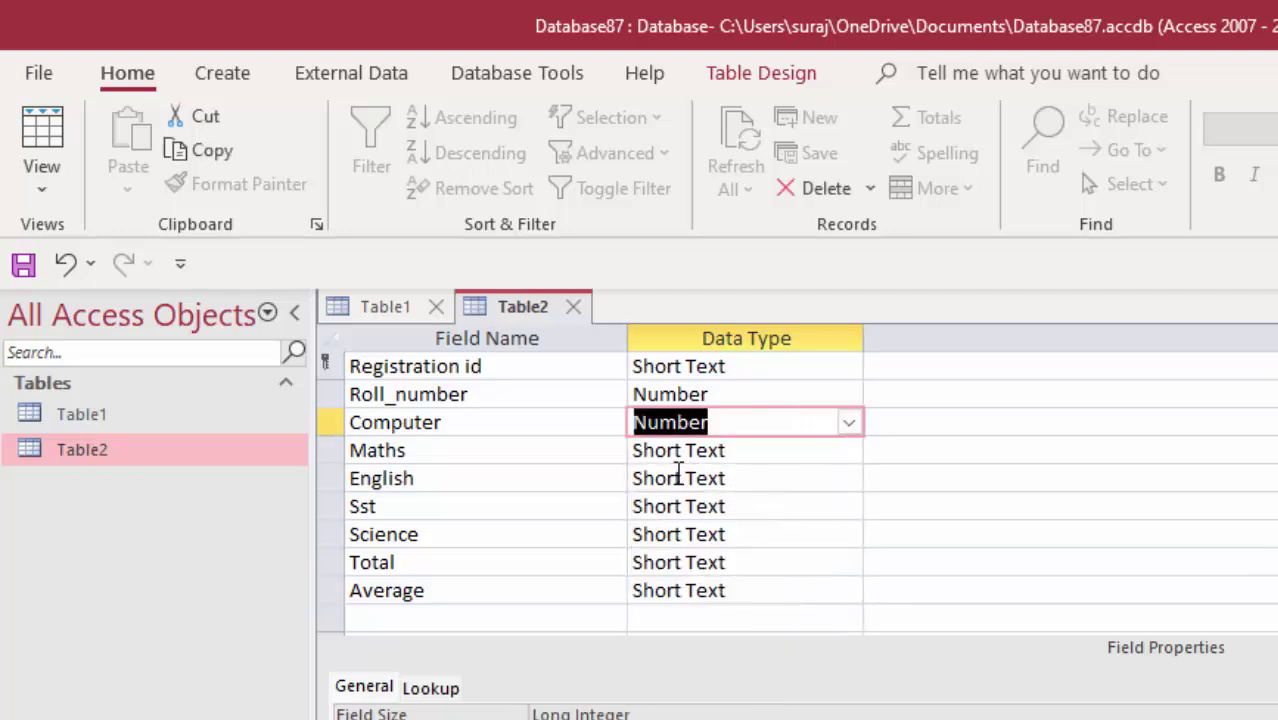
pyautogui.click(764, 452)
pyautogui.click(849, 452)
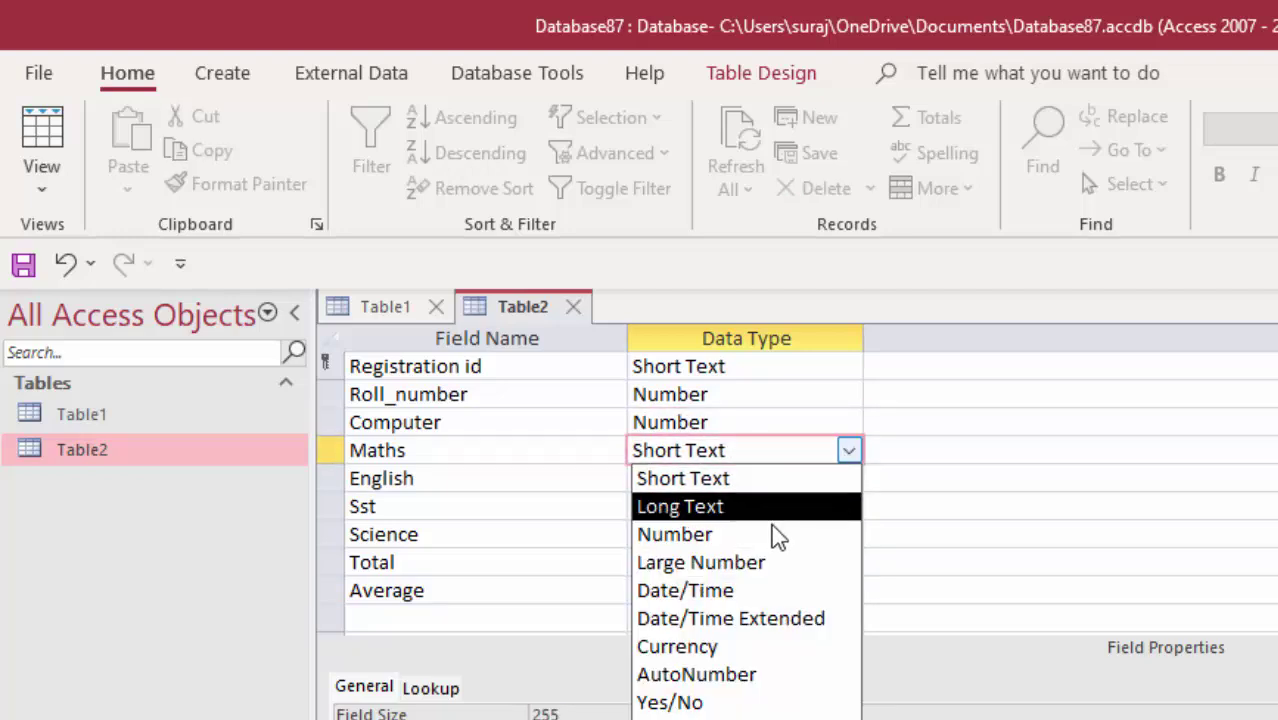
pyautogui.click(770, 532)
pyautogui.click(789, 484)
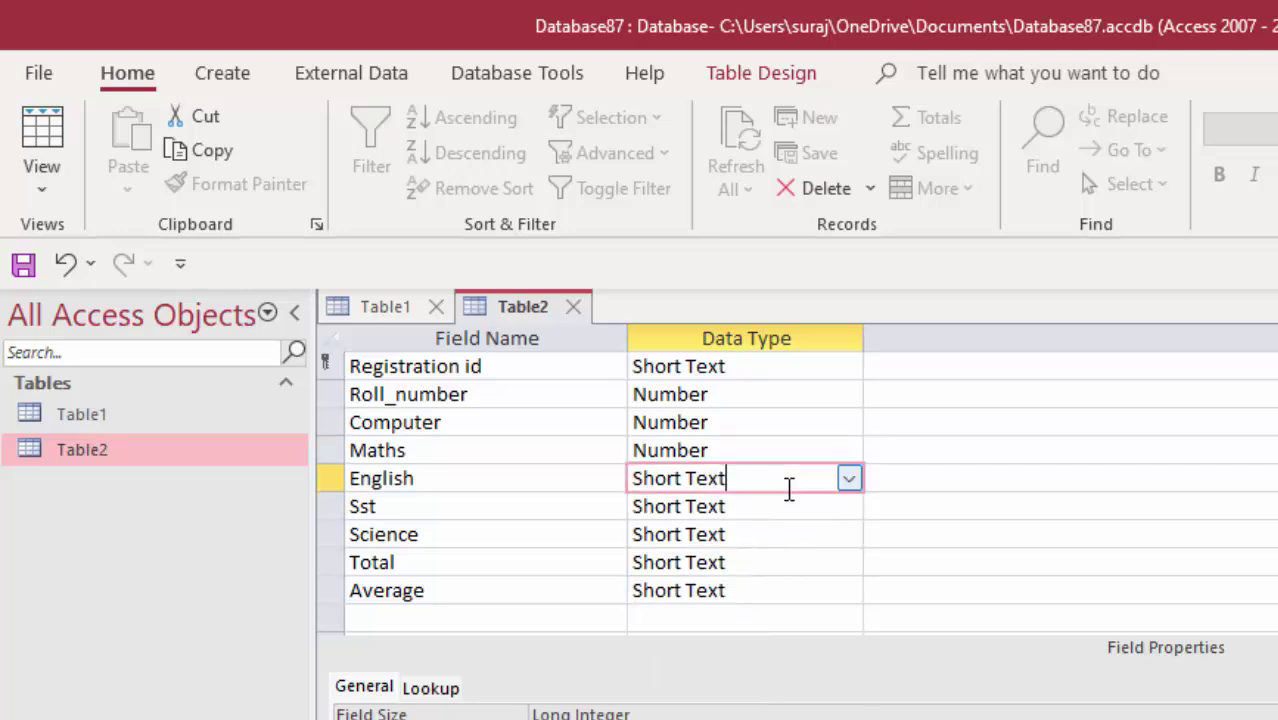
pyautogui.click(849, 480)
pyautogui.click(790, 565)
# Change the Sst and Science fields to Number type.
pyautogui.click(834, 506)
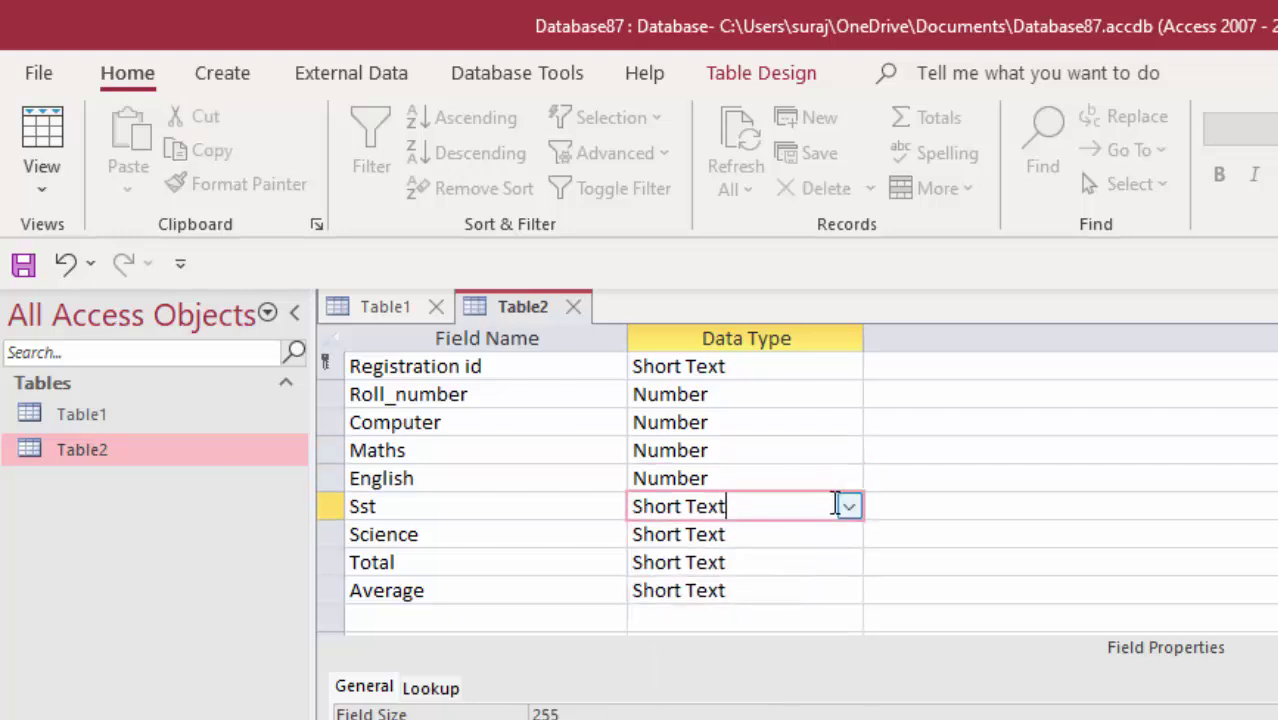
pyautogui.click(849, 508)
pyautogui.click(764, 590)
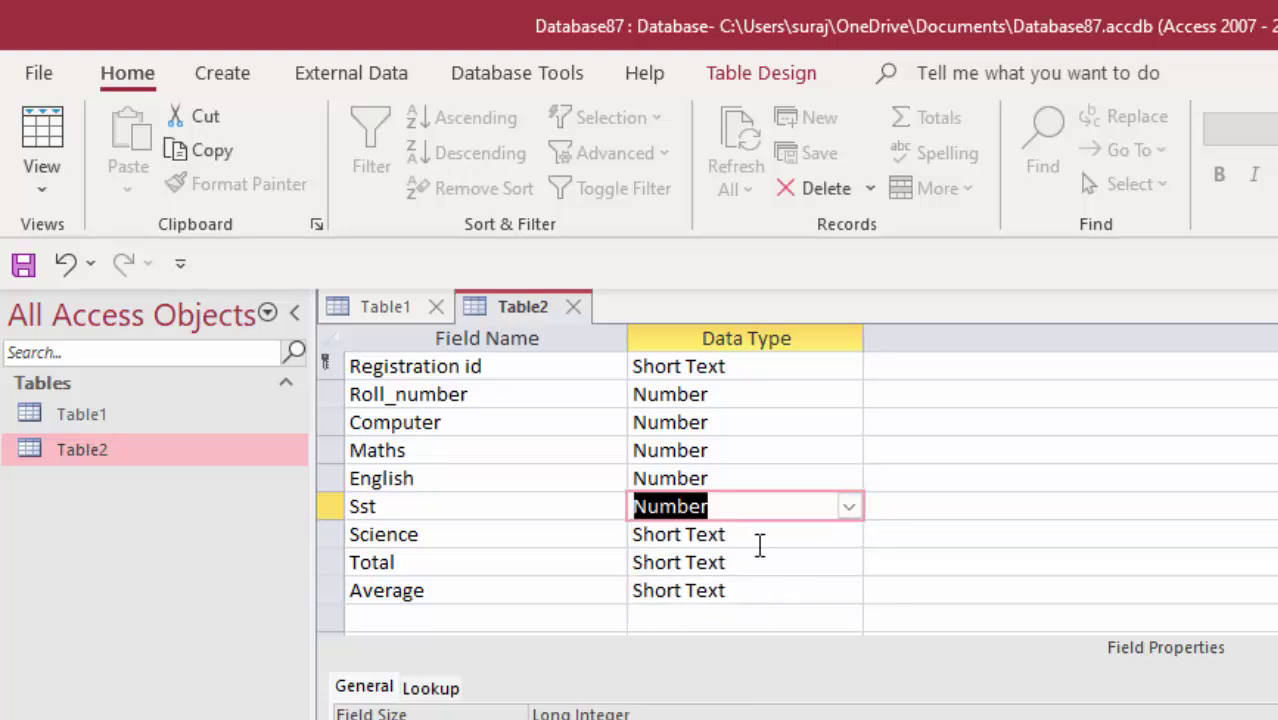
pyautogui.click(778, 540)
pyautogui.click(849, 534)
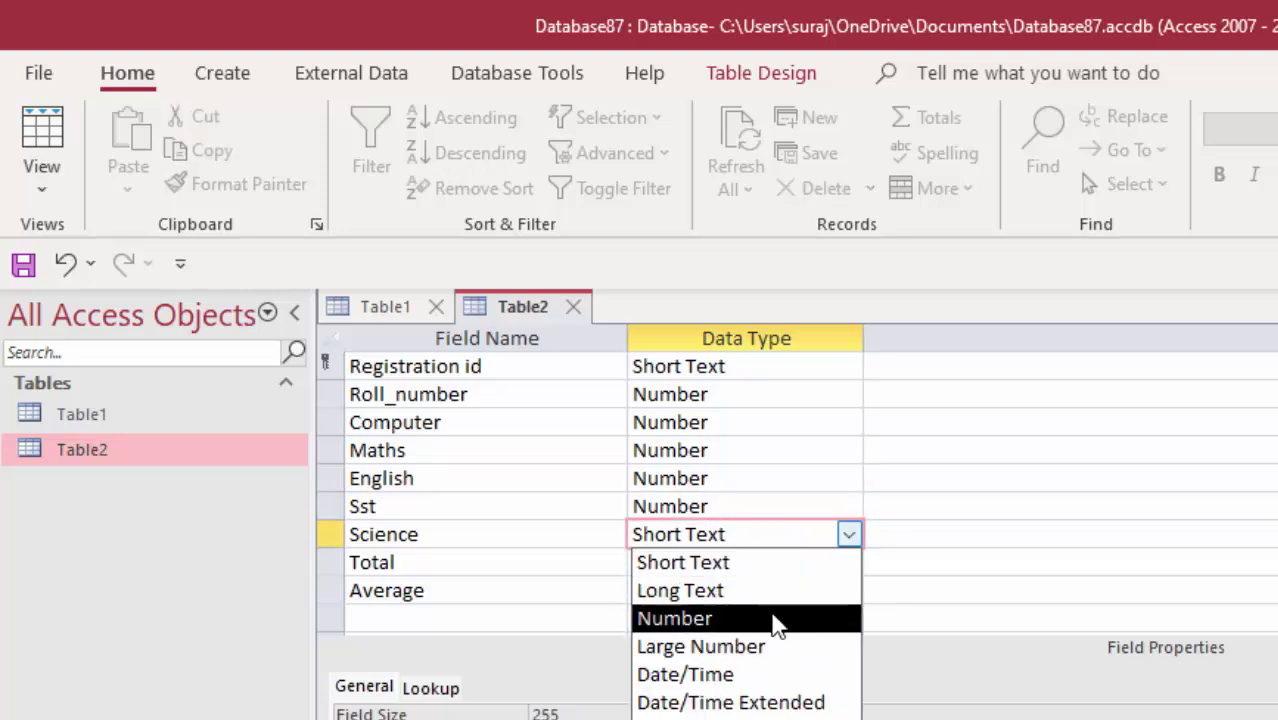
pyautogui.click(735, 616)
pyautogui.click(786, 562)
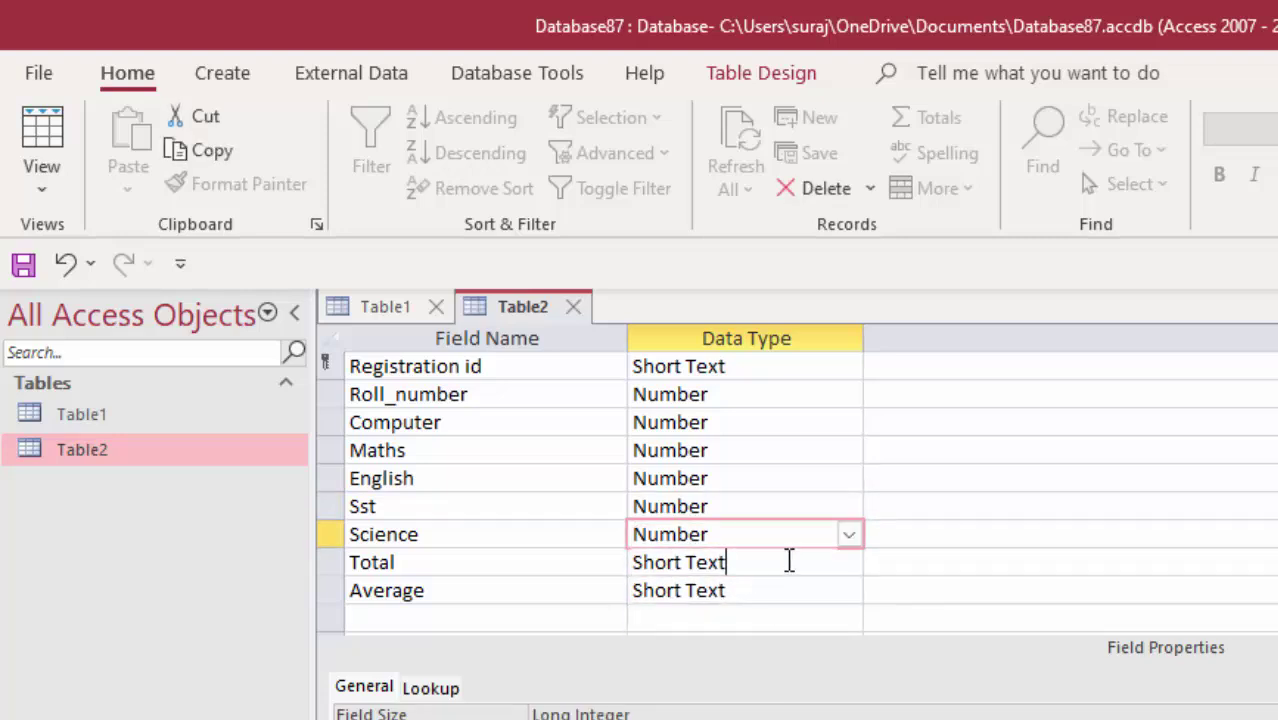
pyautogui.click(848, 563)
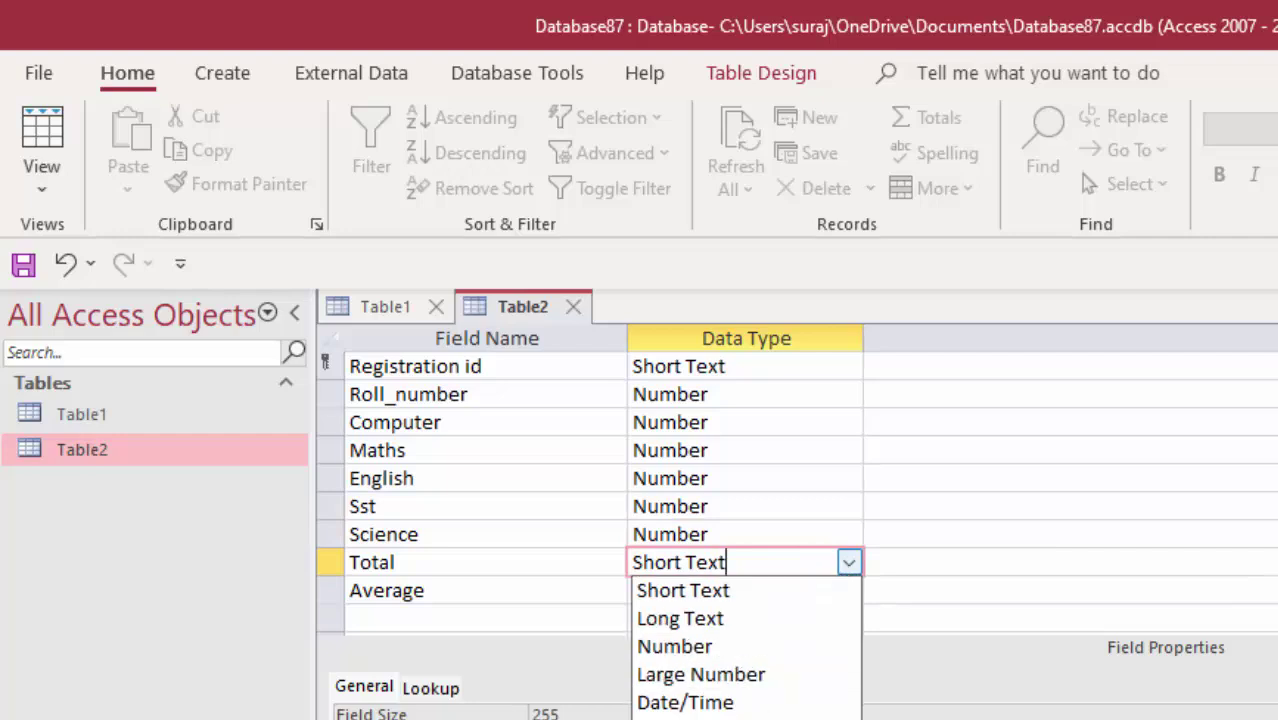
# Make Total a Calculated field with expression [Computer]+[Maths]+[Sst]+[Science]+[English].
pyautogui.click(700, 715)
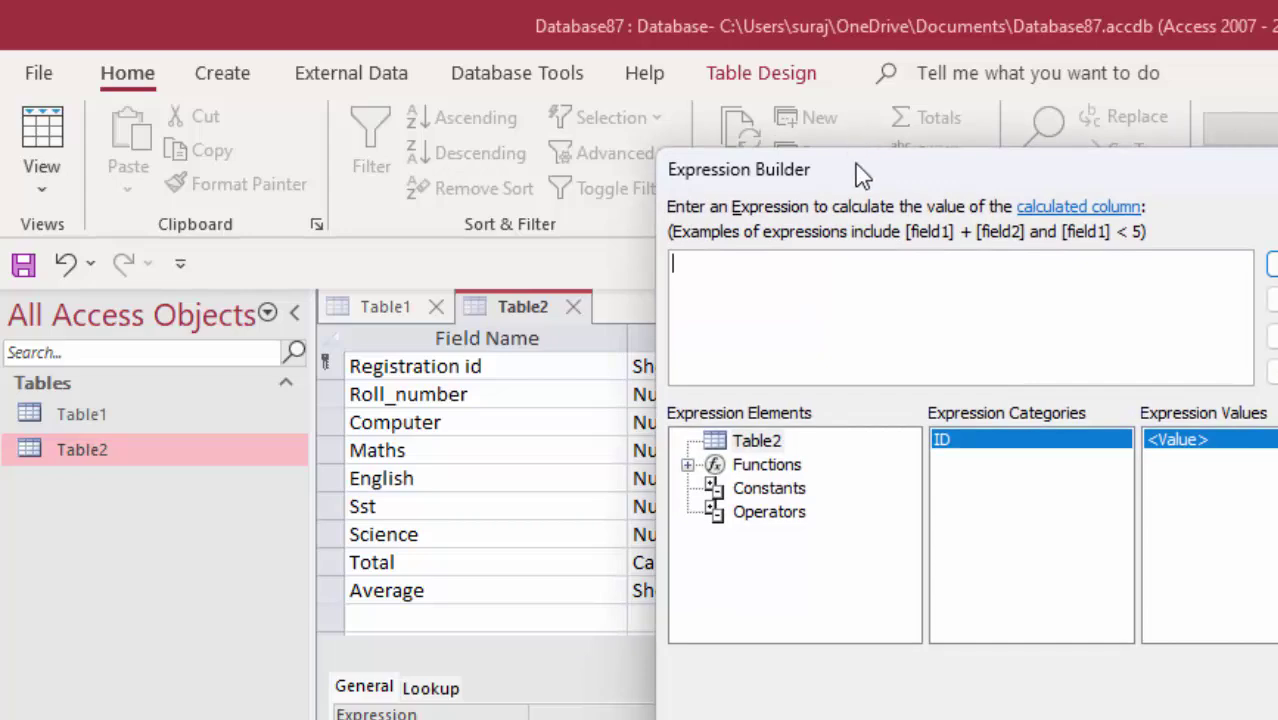
pyautogui.moveTo(862, 176); pyautogui.dragTo(1061, 230)
pyautogui.write('[C')
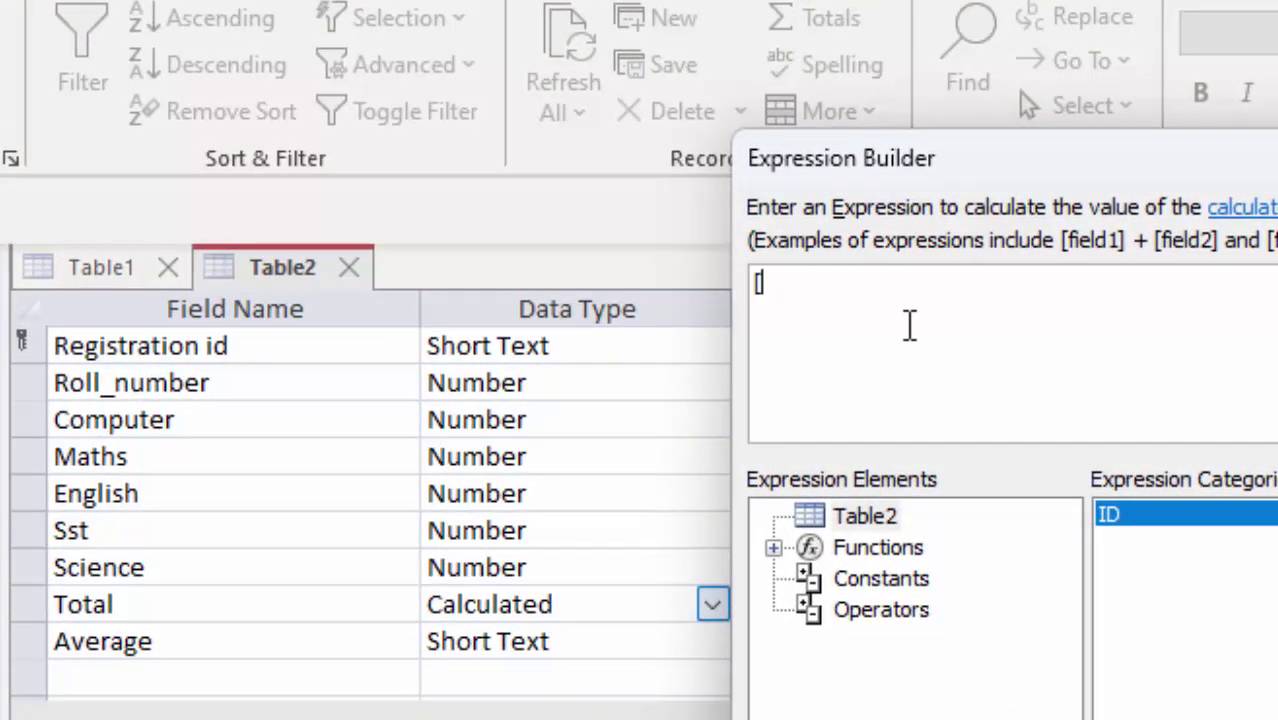
pyautogui.write('omput')
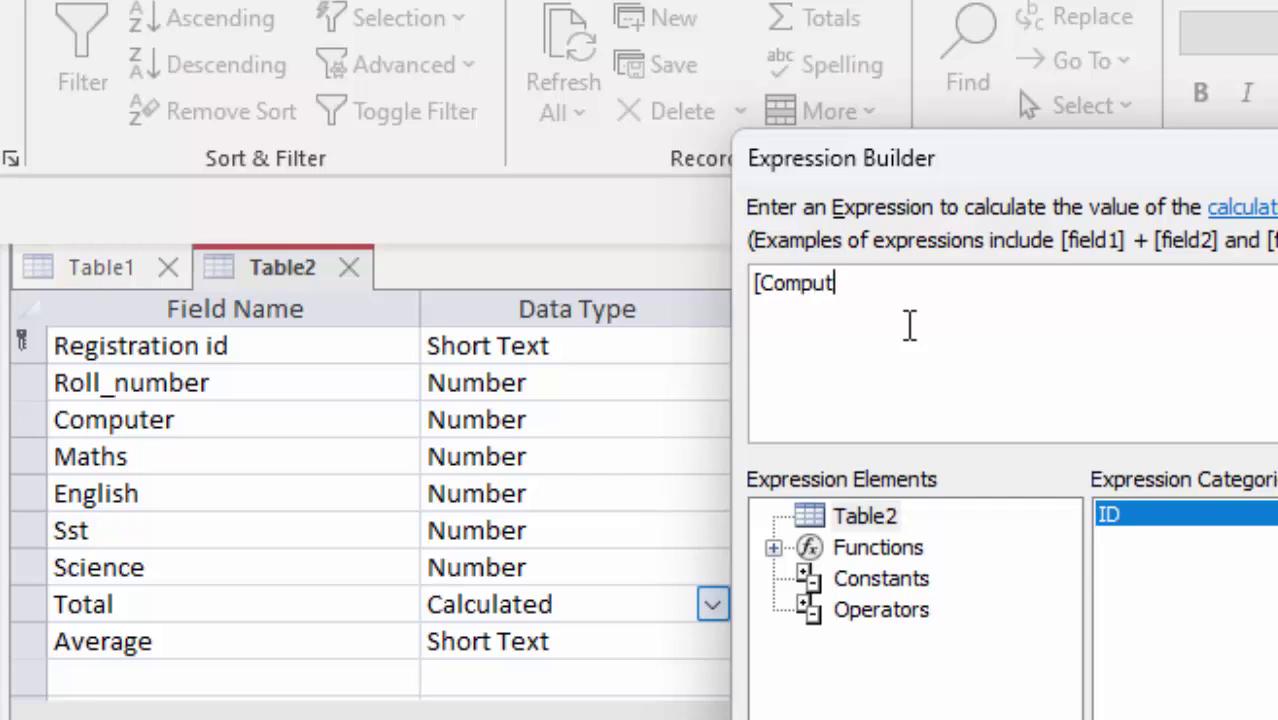
pyautogui.write('er] +')
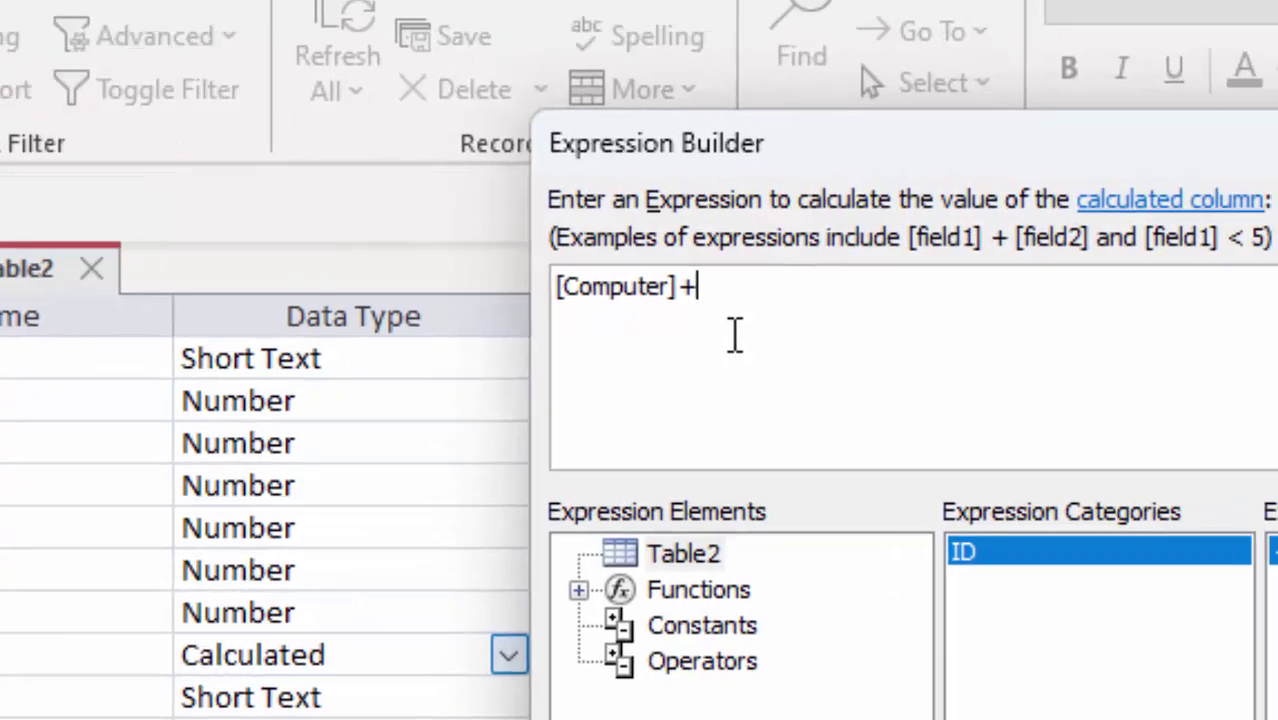
pyautogui.write('[Math')
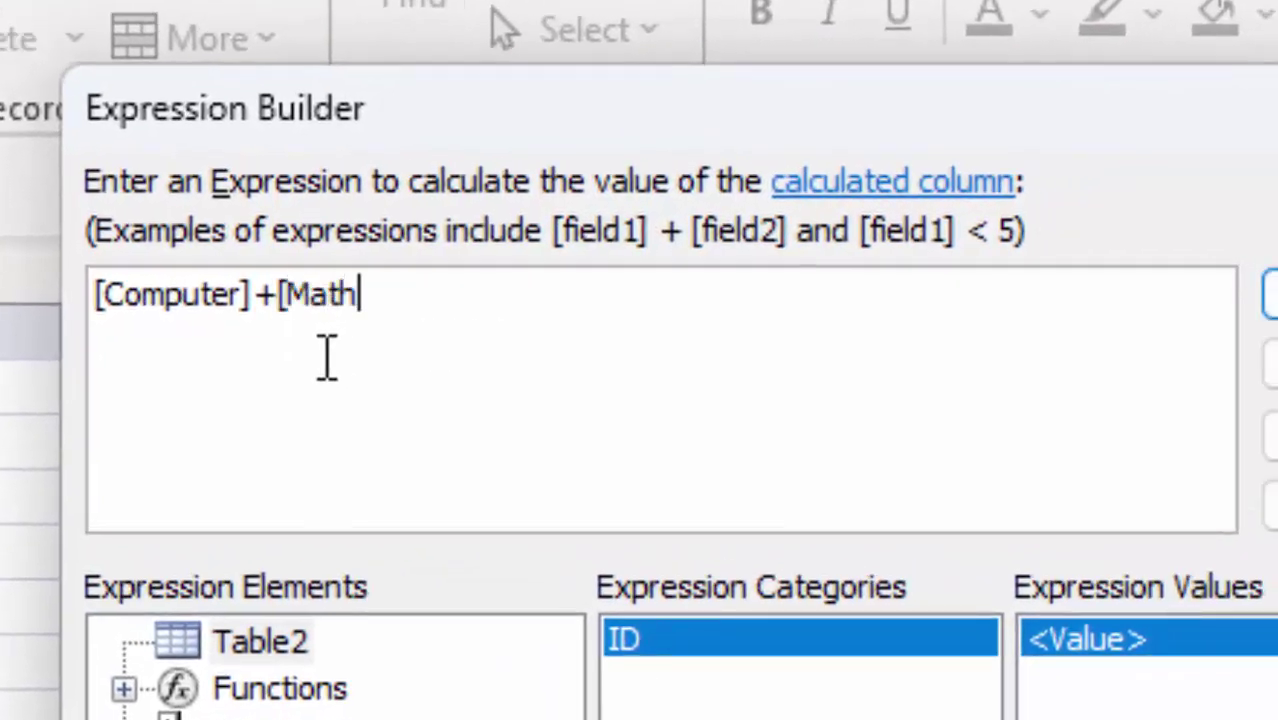
pyautogui.write('s] +[')
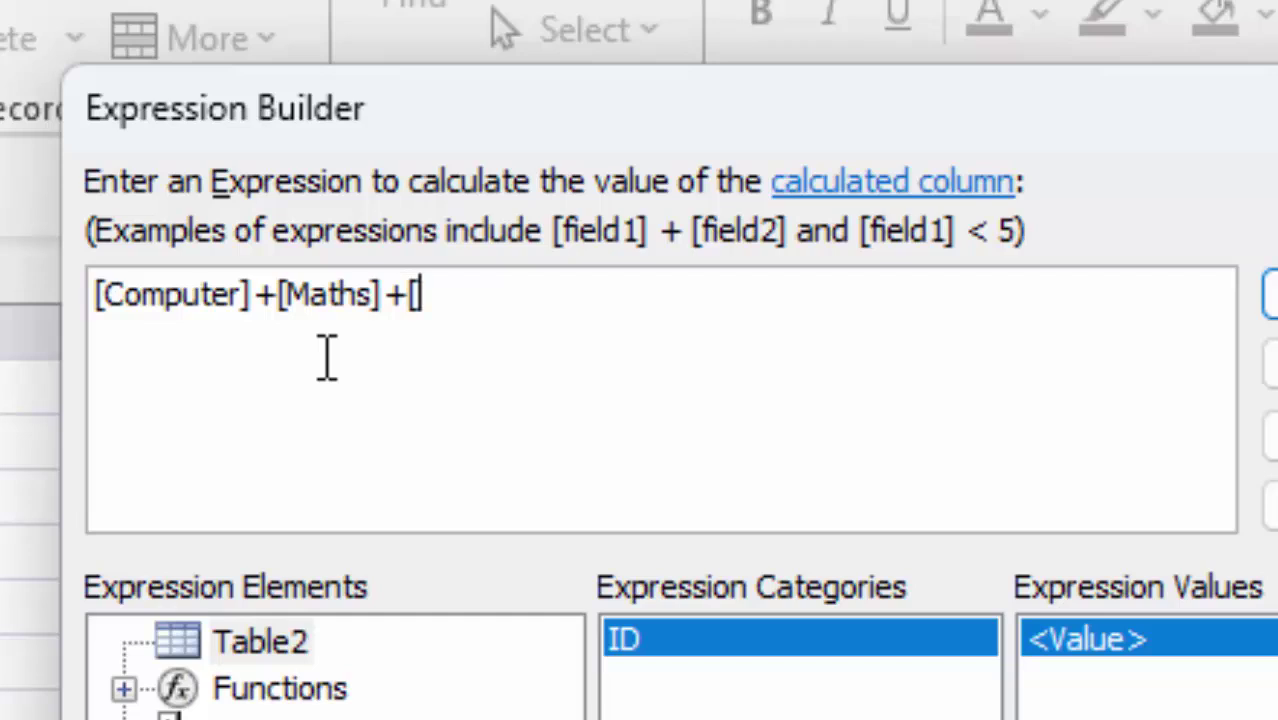
pyautogui.write('Sst')
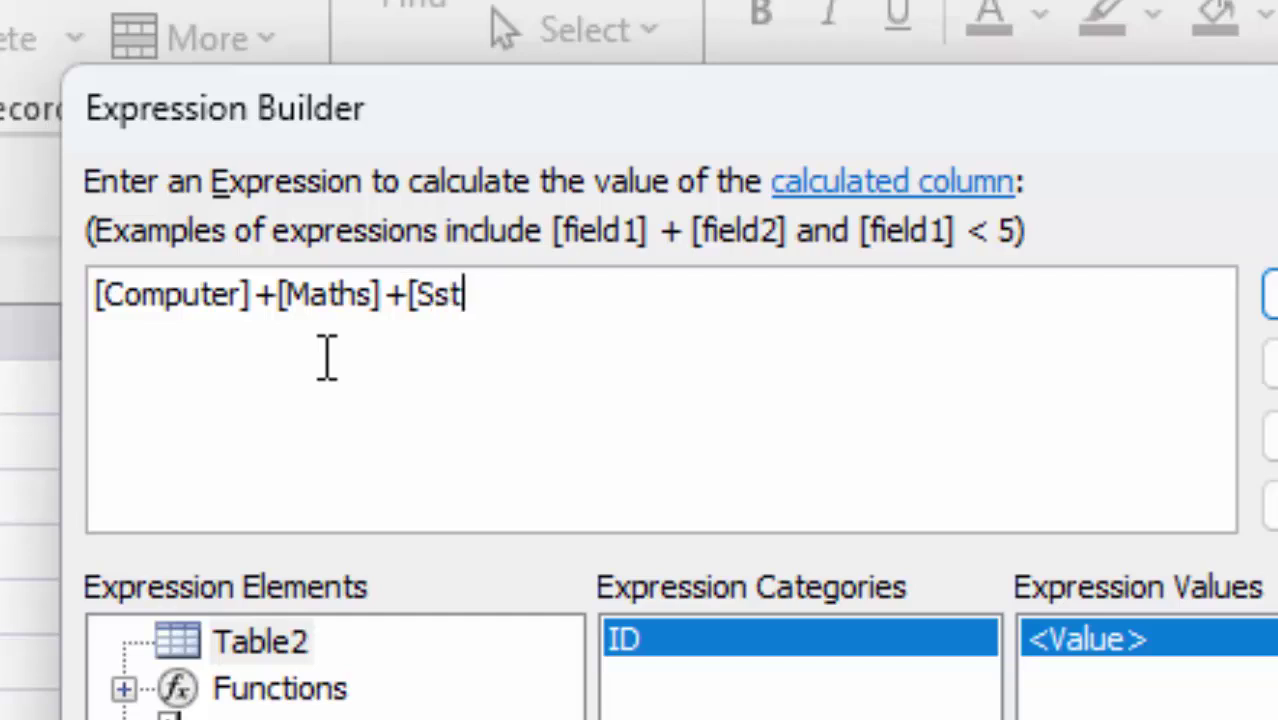
pyautogui.write('] +')
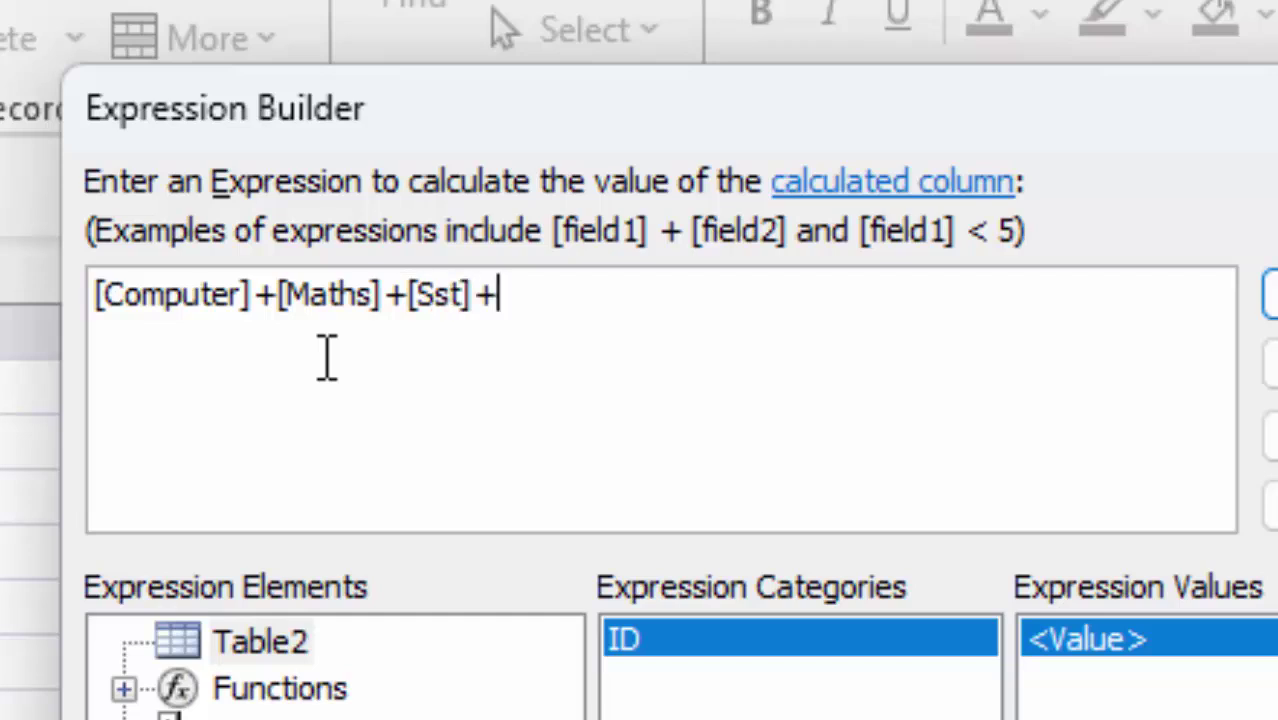
pyautogui.write('[Sc')
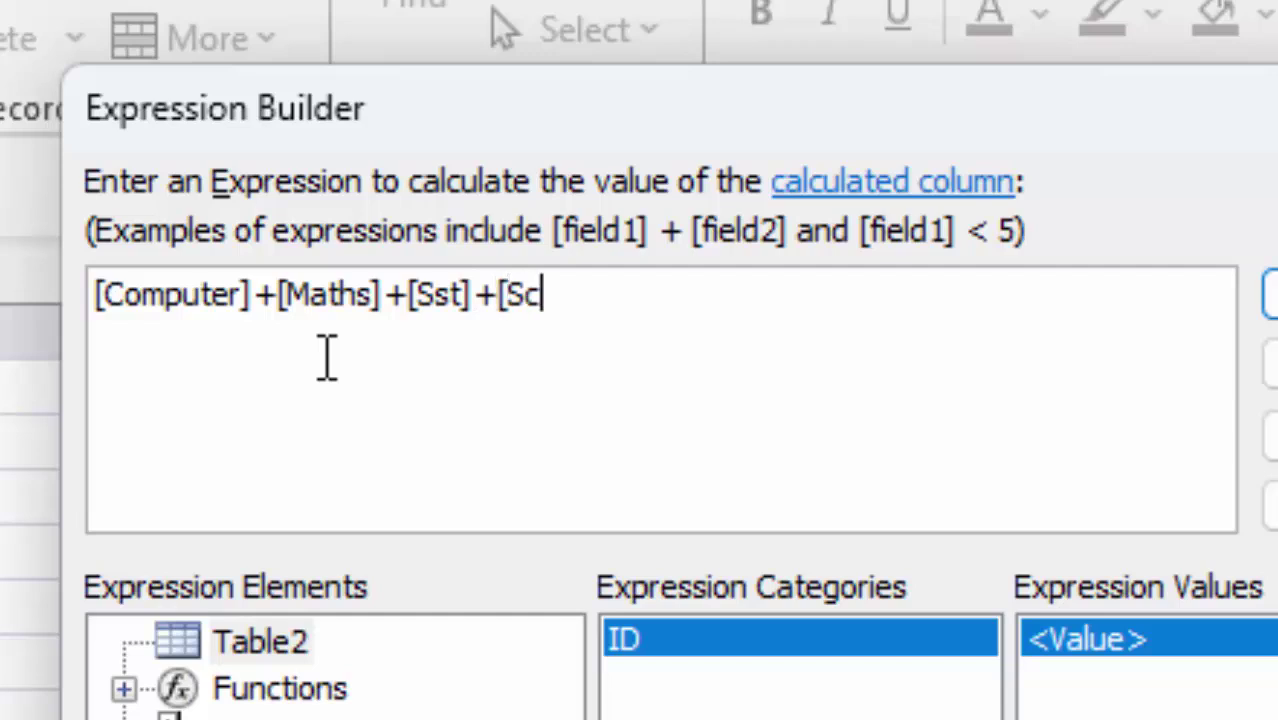
pyautogui.write('ience] +')
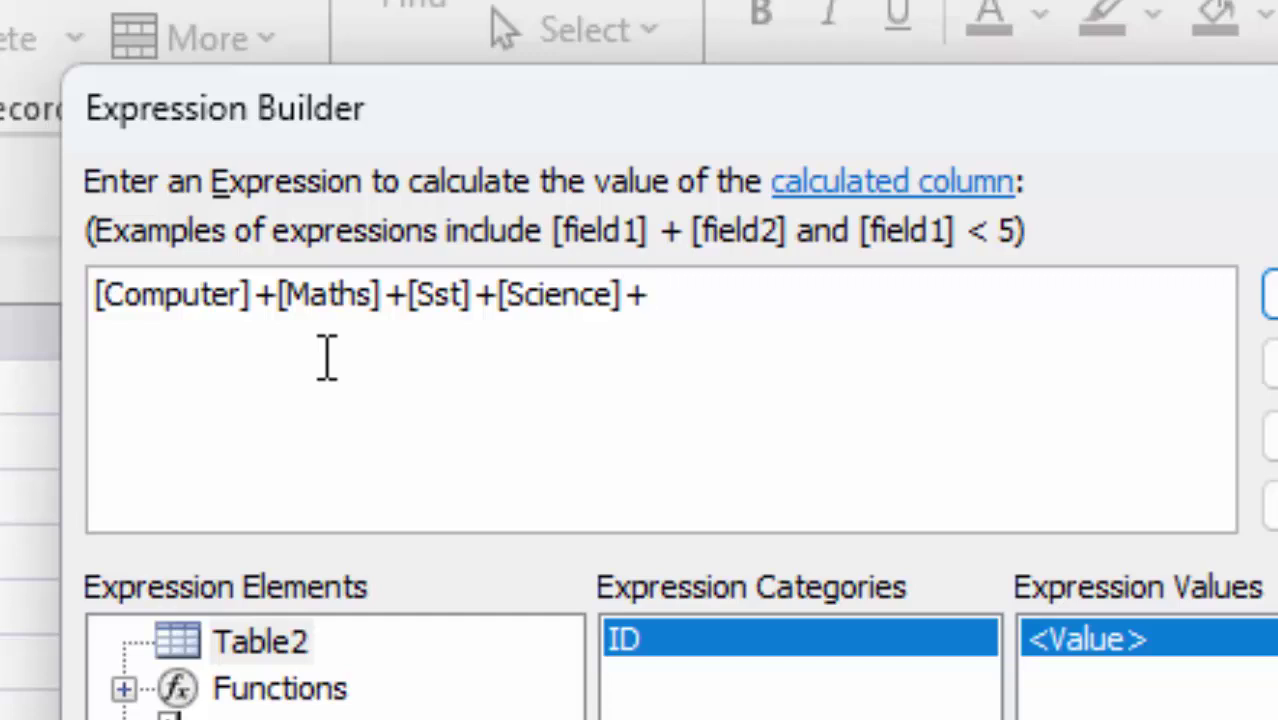
pyautogui.press('BackSpace')
pyautogui.press('BackSpace')
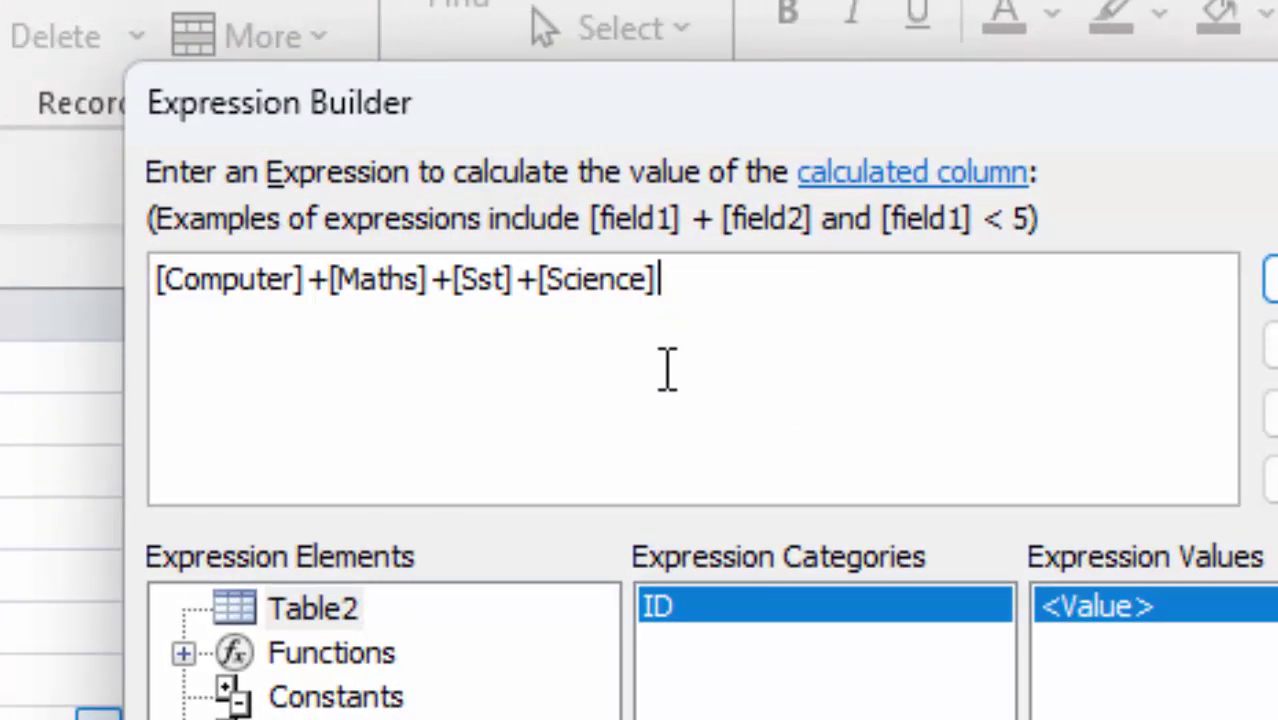
pyautogui.write('+{')
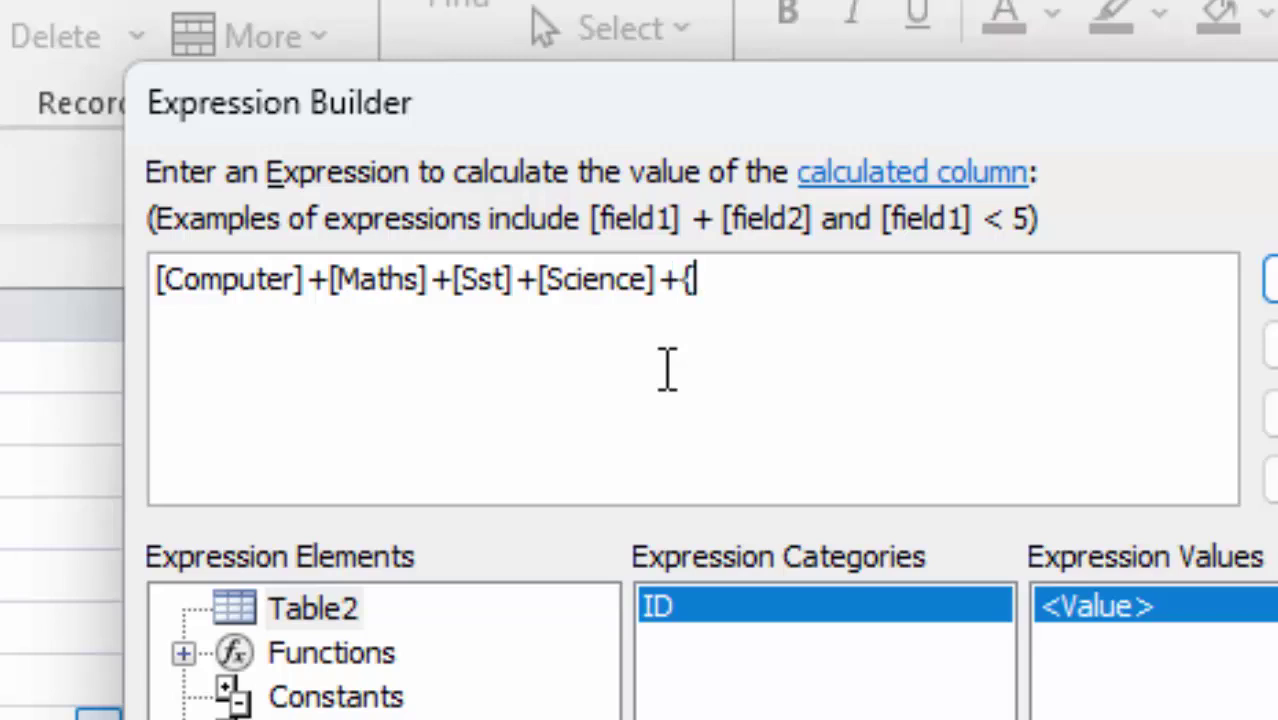
pyautogui.write('english')
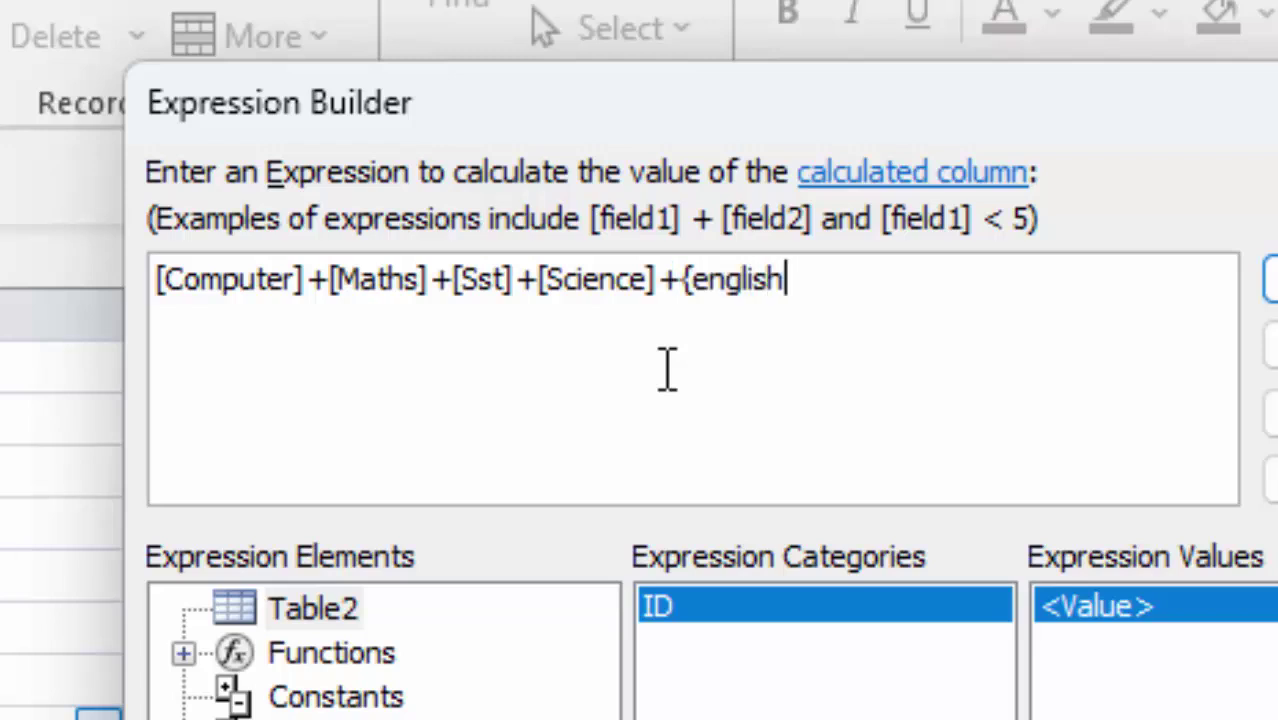
pyautogui.press('BackSpace')
pyautogui.press('BackSpace')
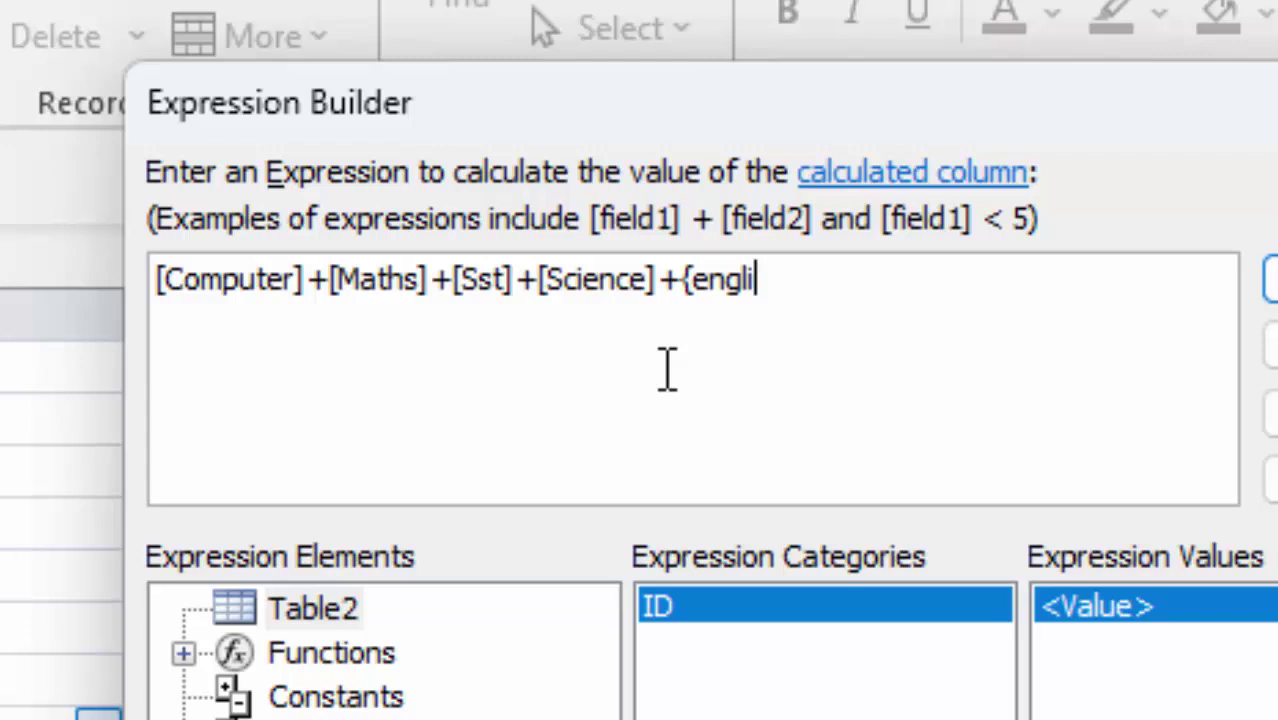
pyautogui.press('BackSpace')
pyautogui.press('BackSpace')
pyautogui.press('BackSpace')
pyautogui.press('BackSpace')
pyautogui.press('BackSpace')
pyautogui.press('BackSpace')
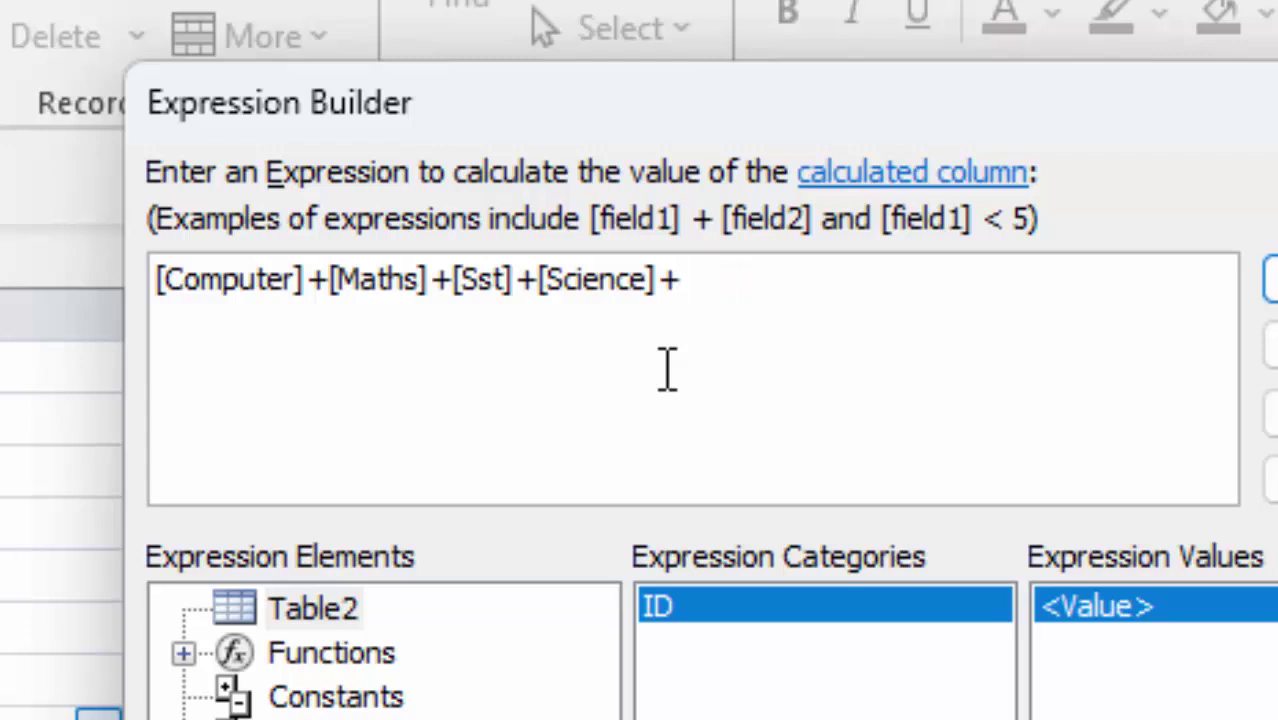
pyautogui.write('[Eng')
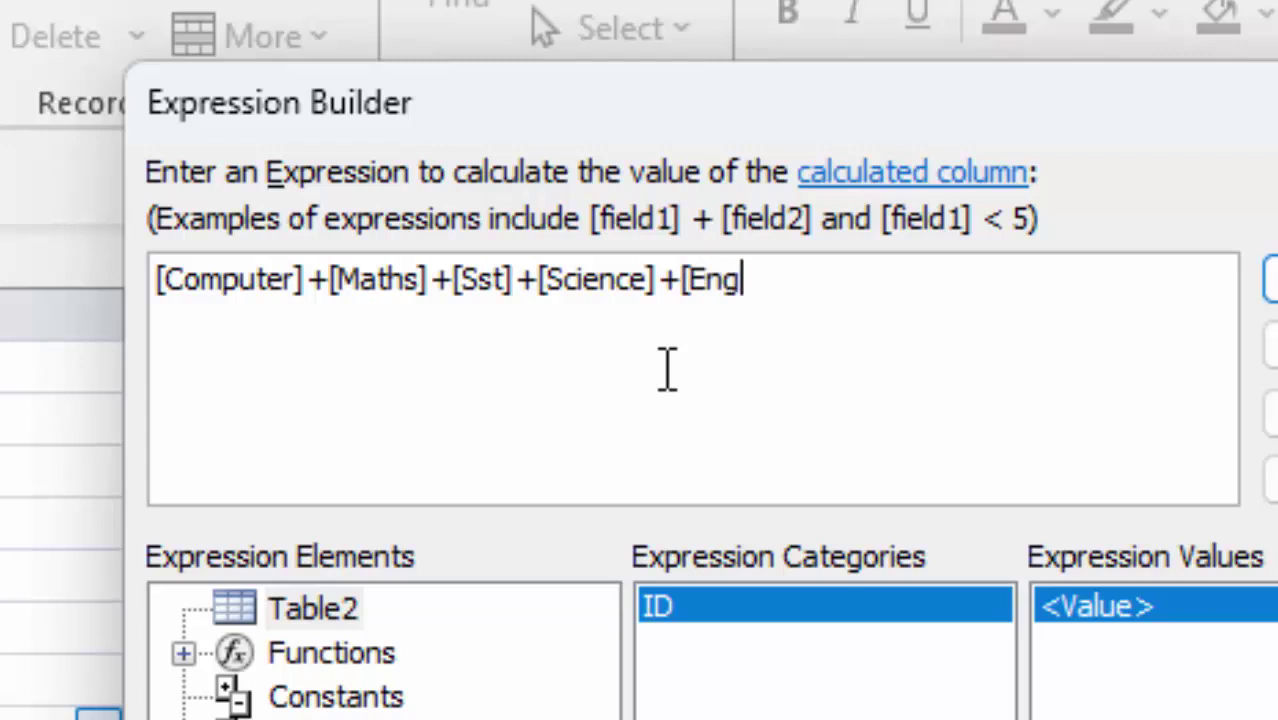
pyautogui.write('lish]')
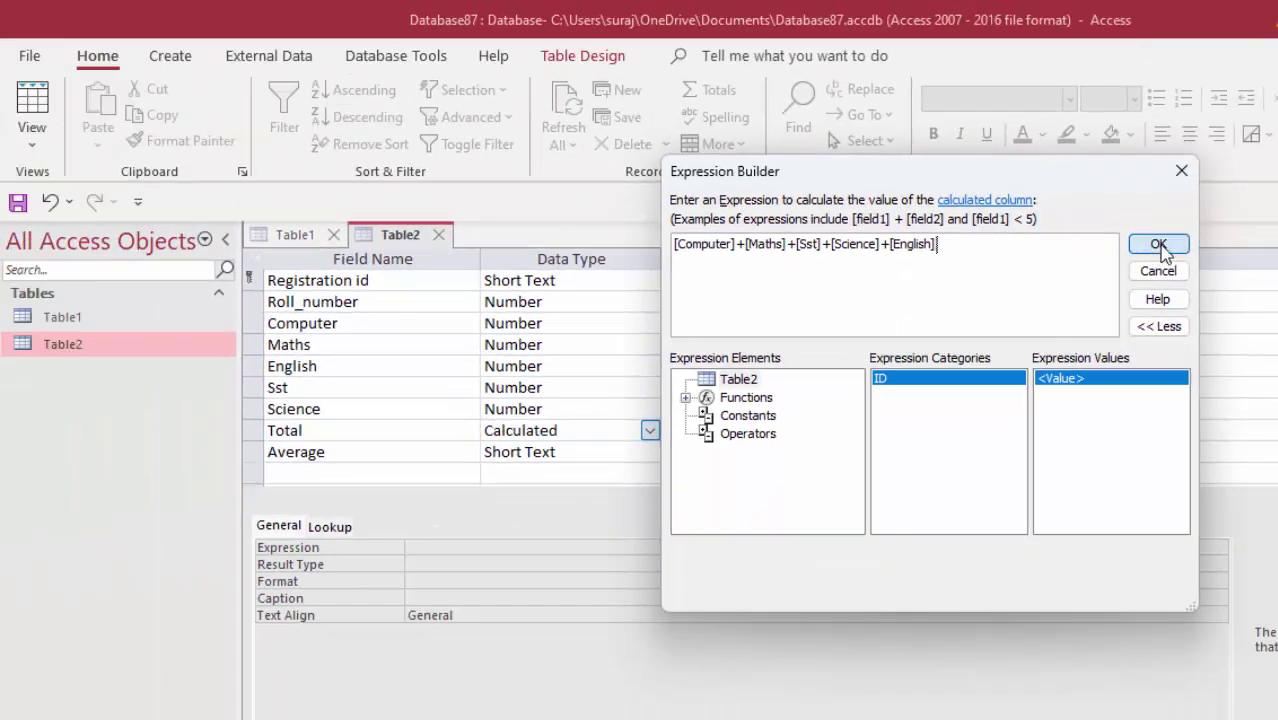
pyautogui.click(1158, 244)
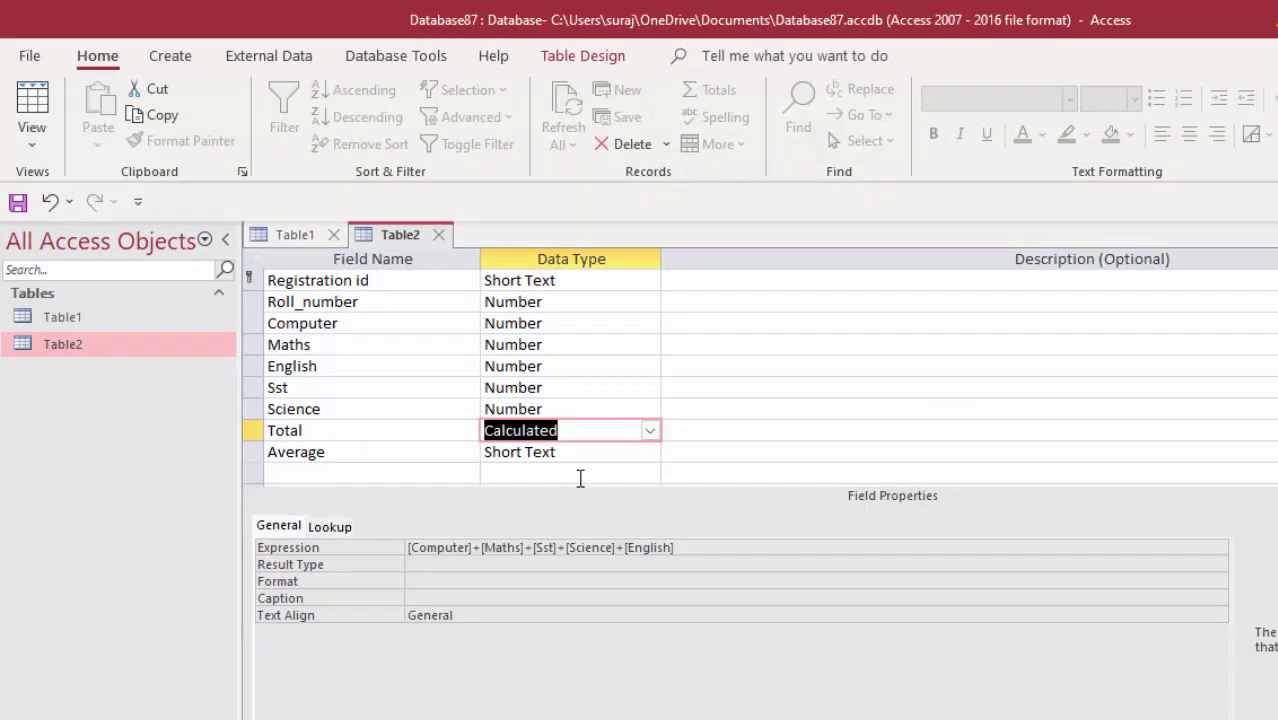
pyautogui.click(584, 453)
# Make Average a Calculated field with expression [Total]/5.
pyautogui.click(650, 452)
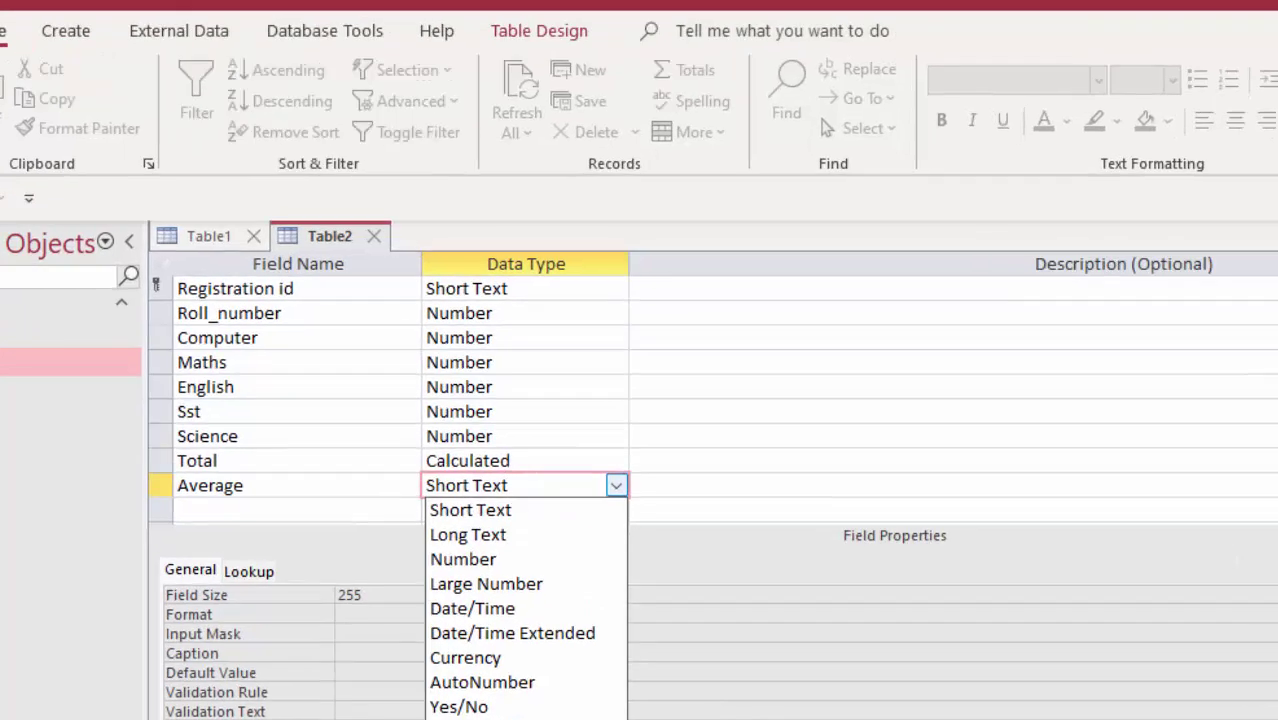
pyautogui.click(560, 717)
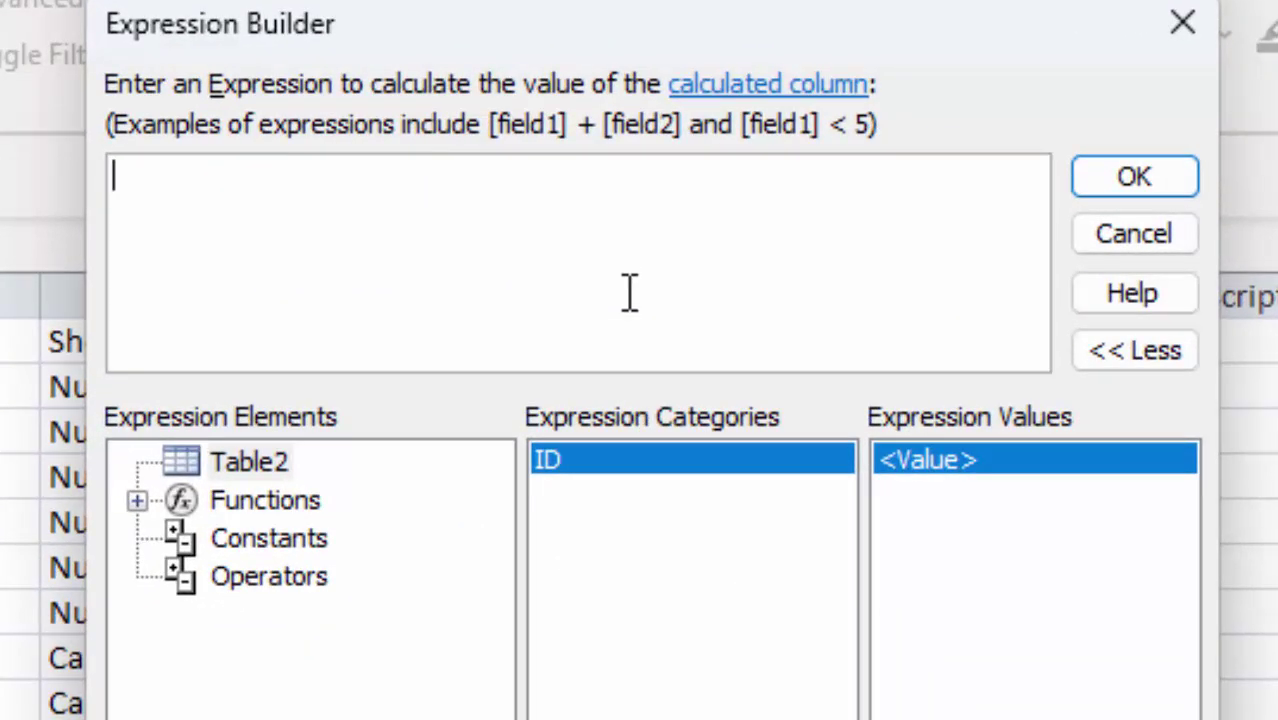
pyautogui.write('[T')
pyautogui.write('otal')
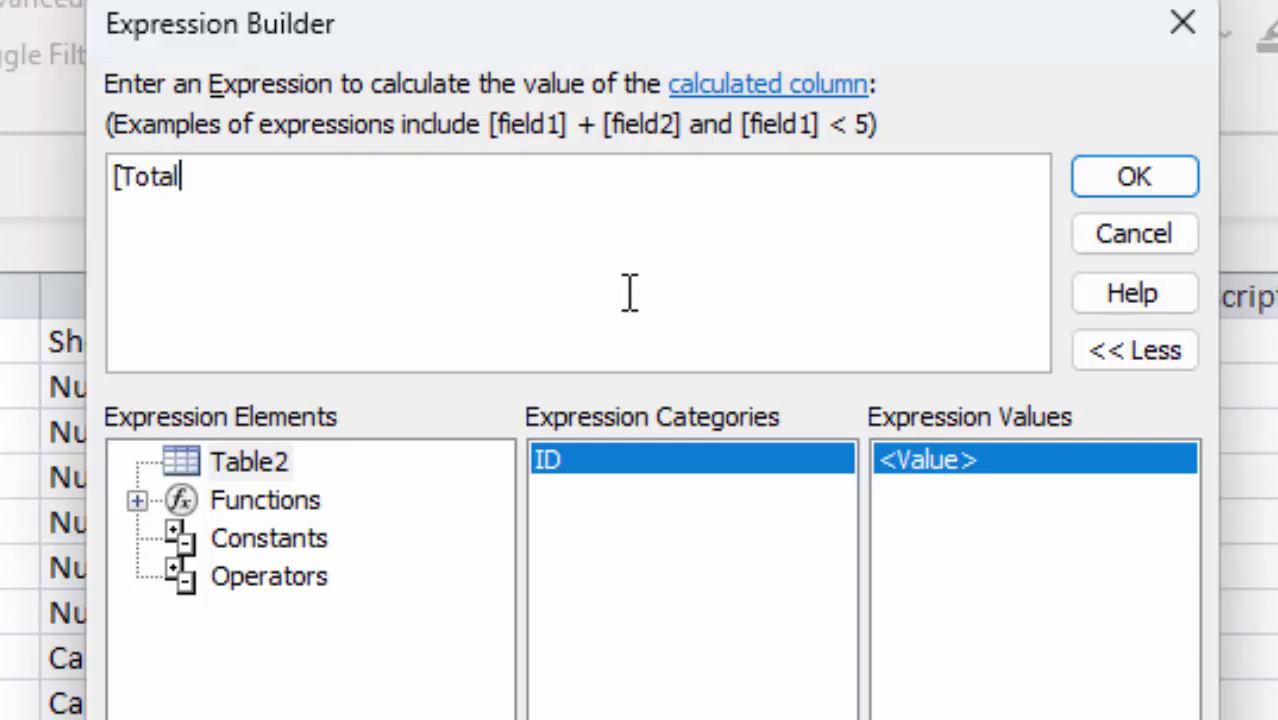
pyautogui.write(']/5')
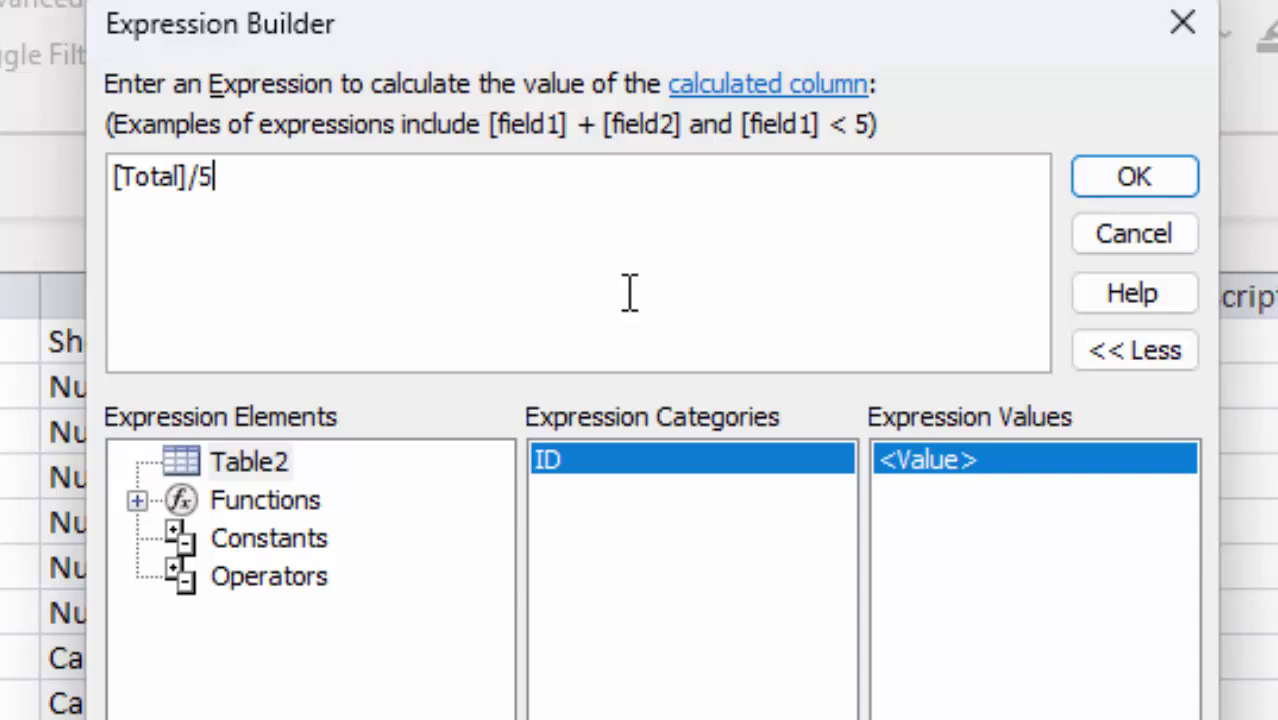
pyautogui.click(1140, 180)
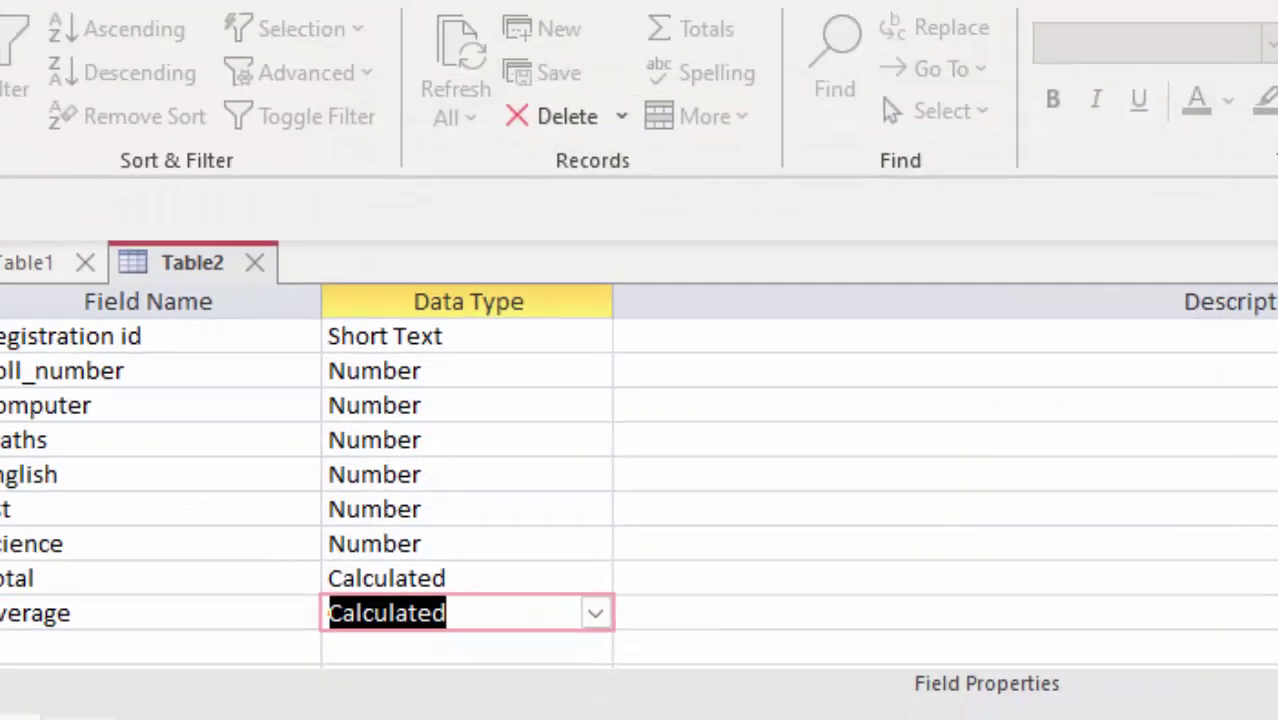
# Save Table2, switch to Datasheet View and widen the Registration id column.
pyautogui.click(38, 130)
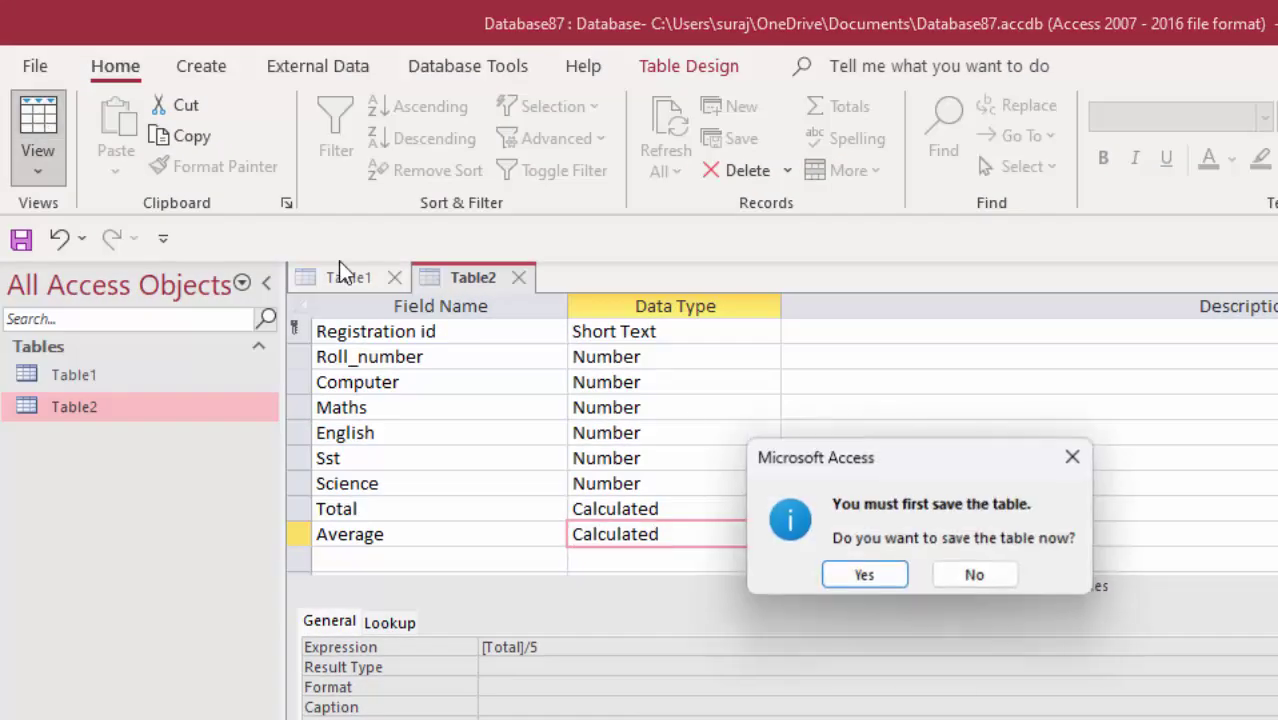
pyautogui.click(865, 576)
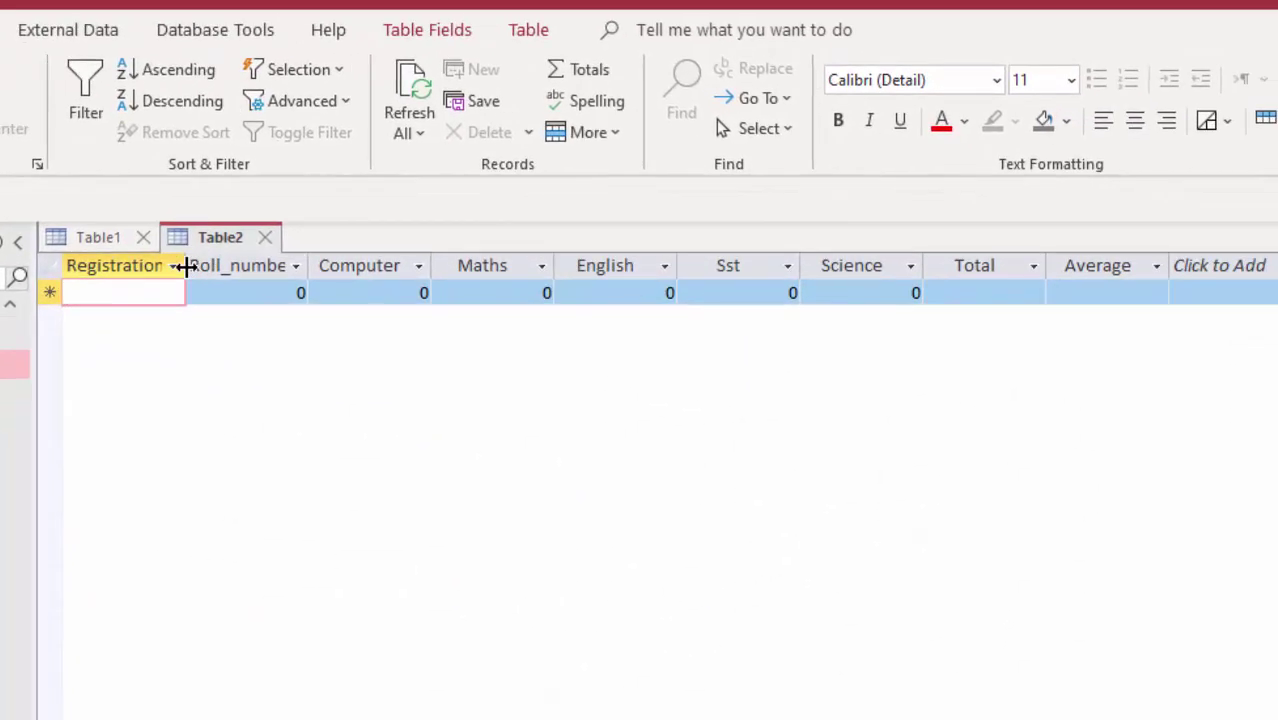
pyautogui.moveTo(184, 266); pyautogui.dragTo(287, 362)
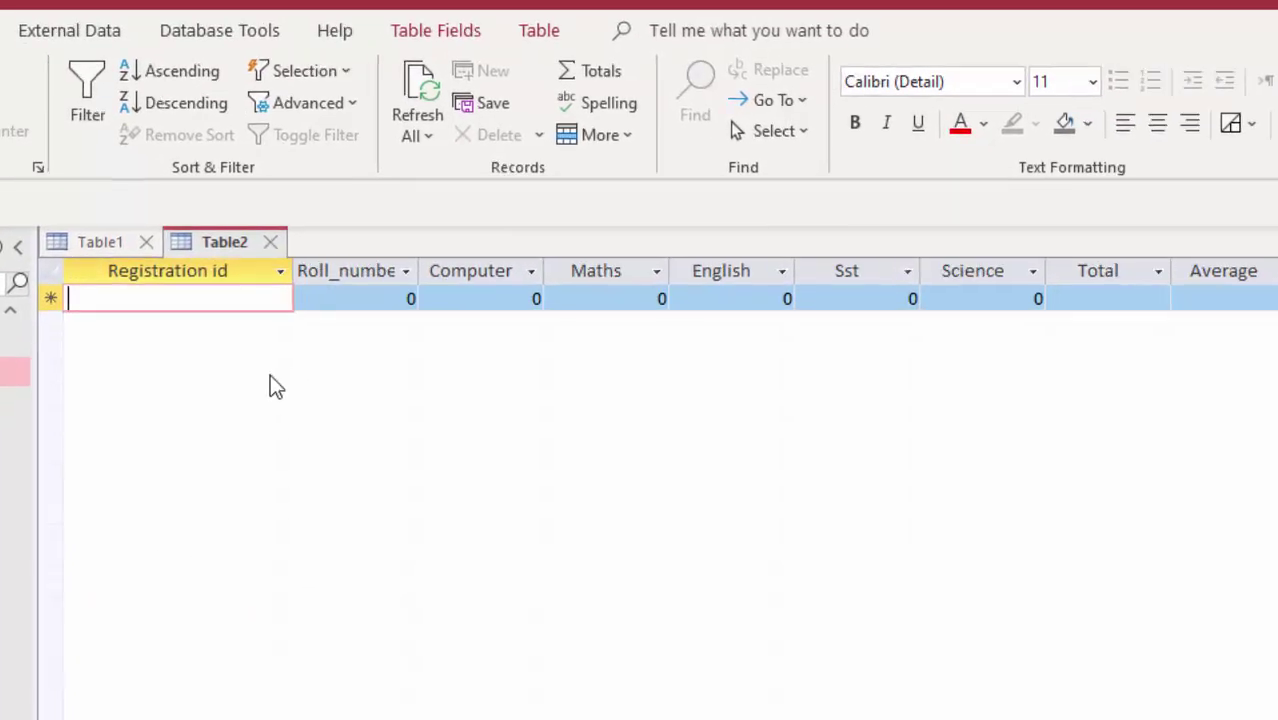
# Enter the first student's registration id, roll number 1 and marks 55, 77, 77, 88, 87.
pyautogui.write('342432')
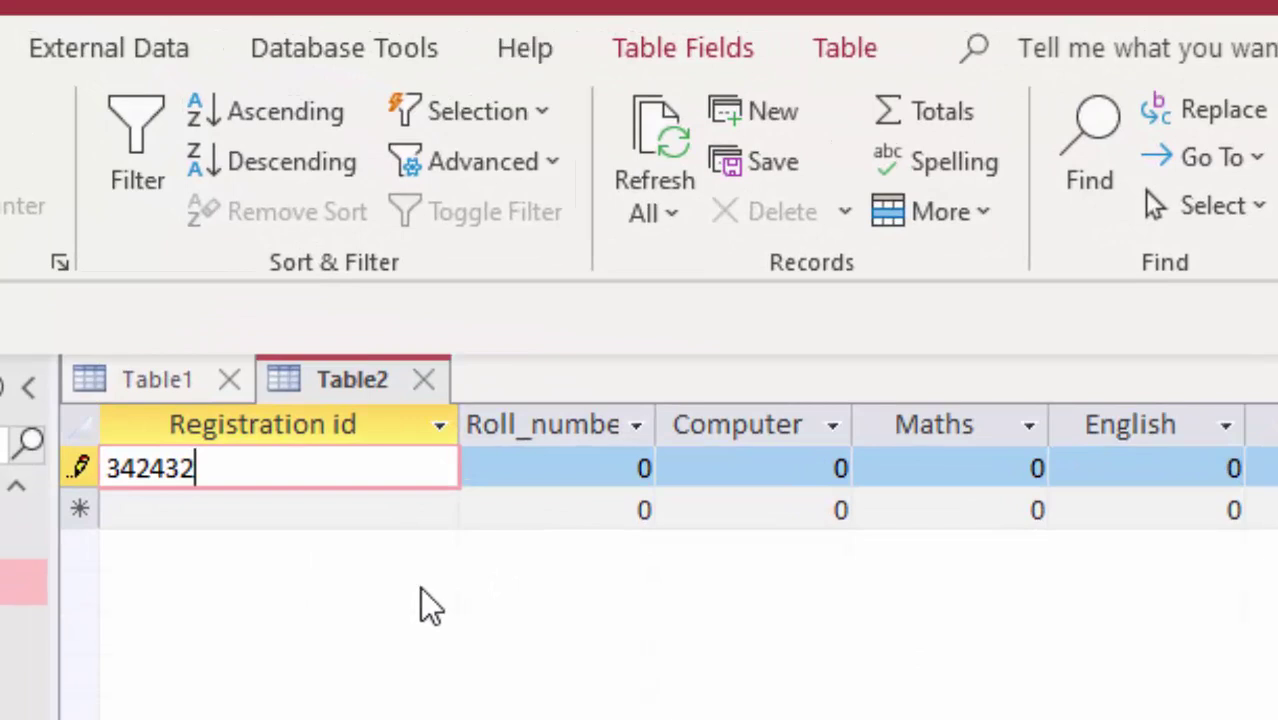
pyautogui.press('Tab')
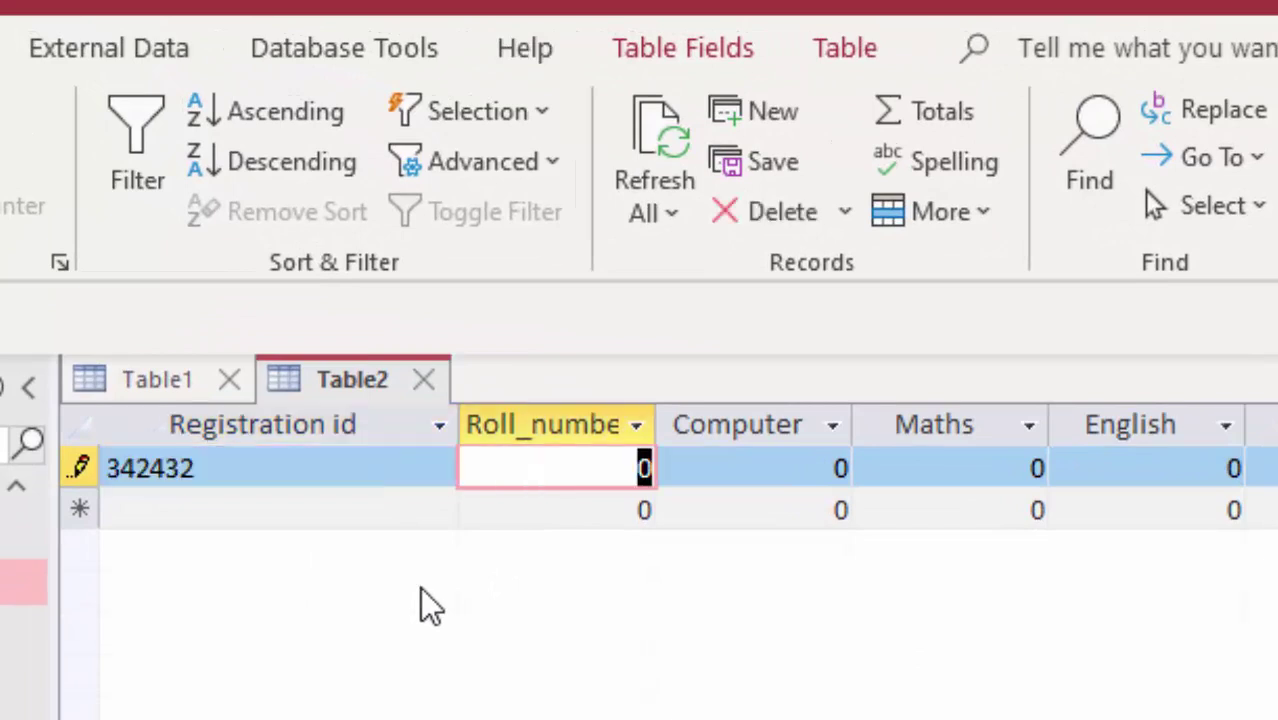
pyautogui.write('1')
pyautogui.press('Tab')
pyautogui.press('BackSpace')
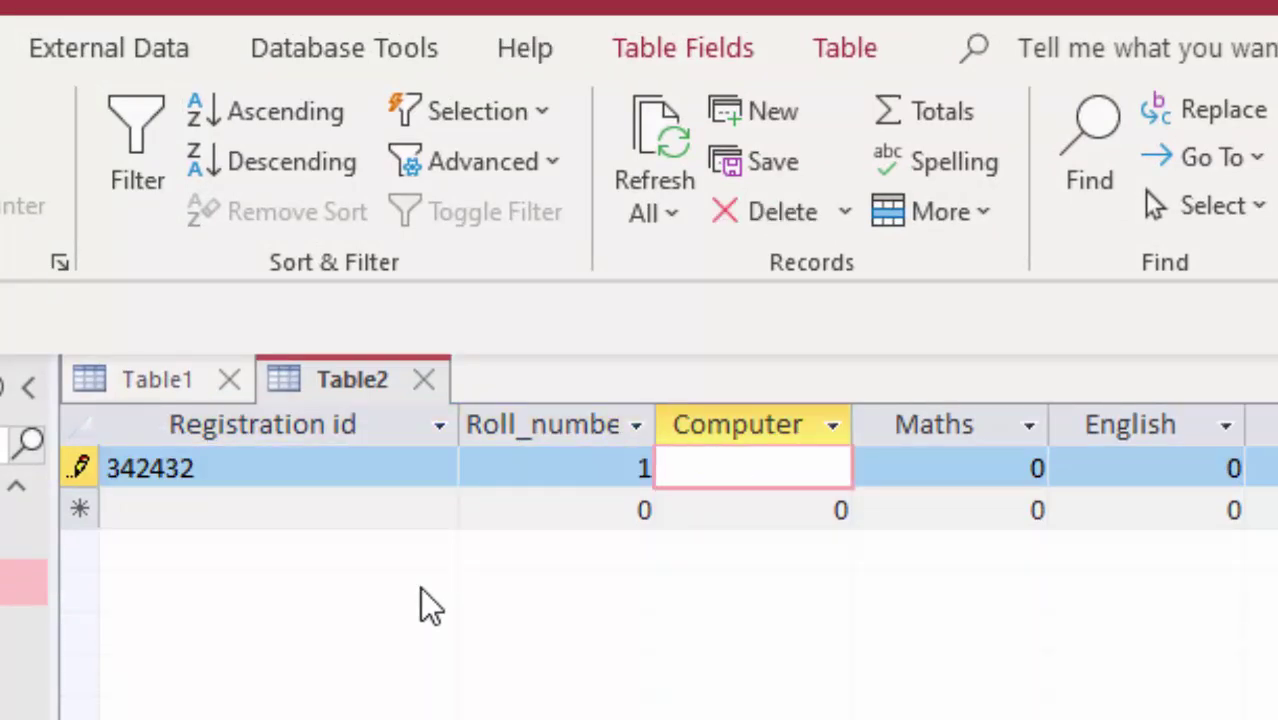
pyautogui.write('55')
pyautogui.press('Tab')
pyautogui.write('77')
pyautogui.press('Tab')
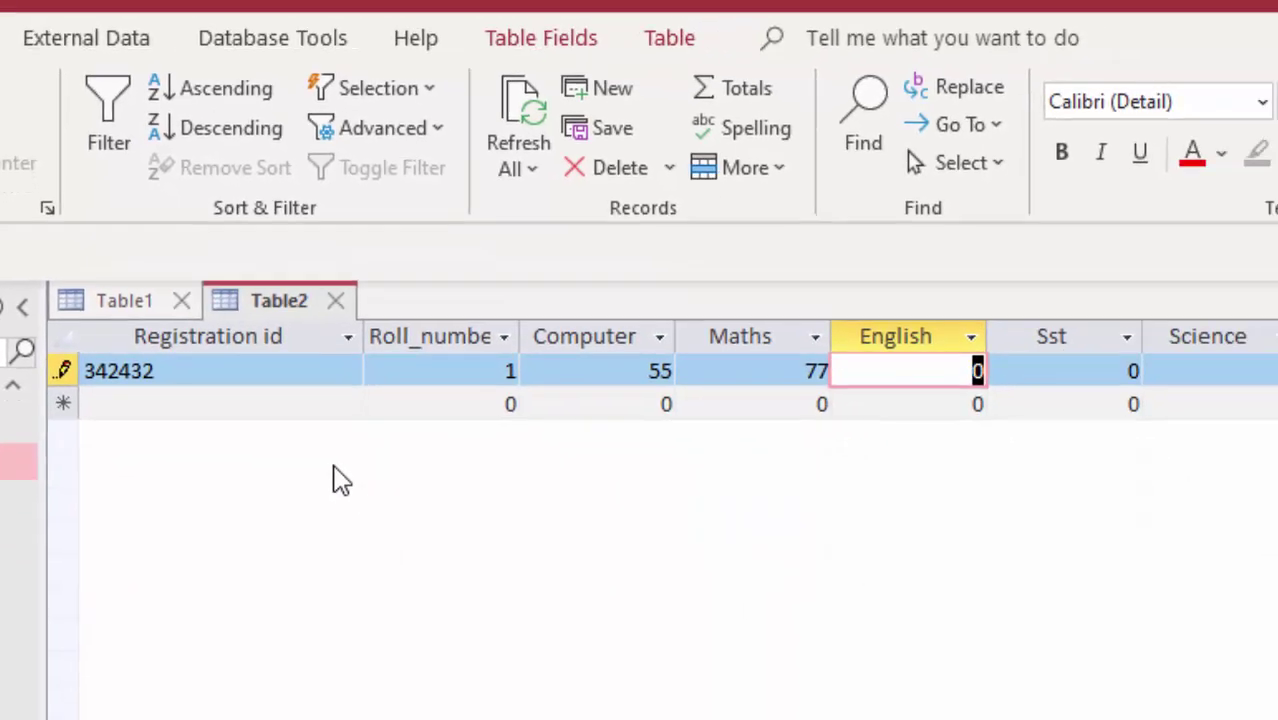
pyautogui.write('77')
pyautogui.press('Tab')
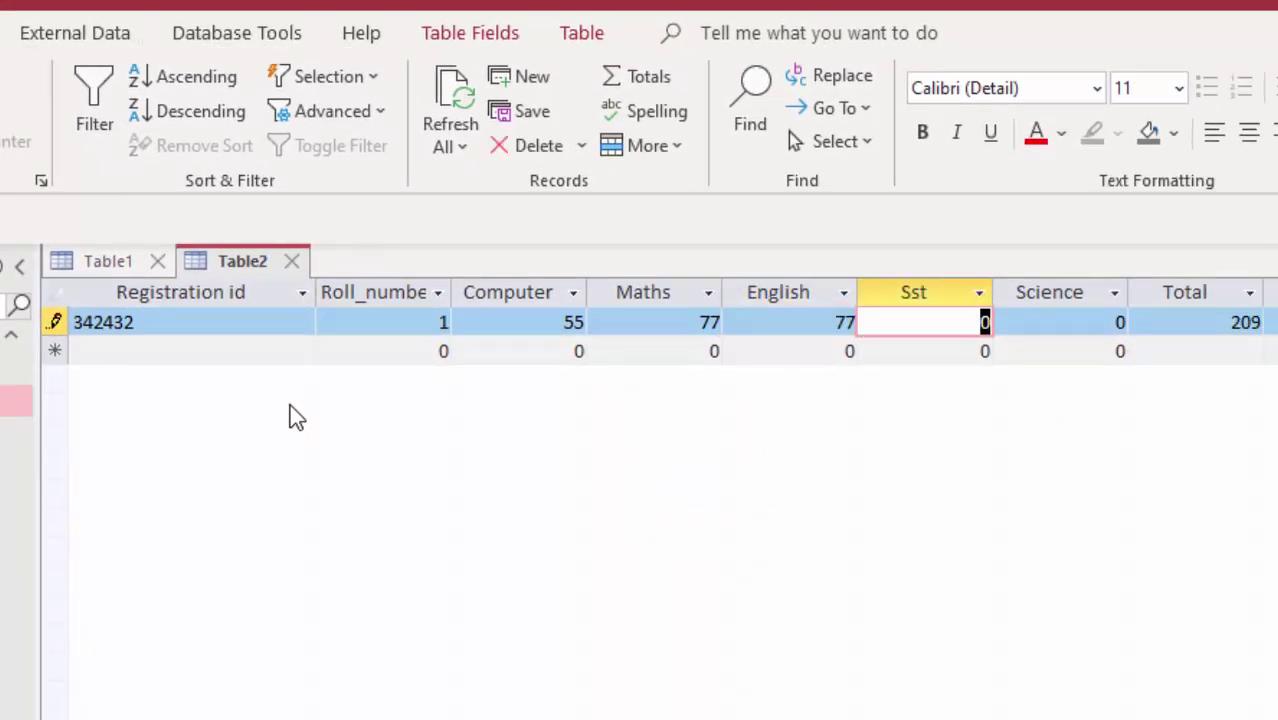
pyautogui.write('88')
pyautogui.press('Tab')
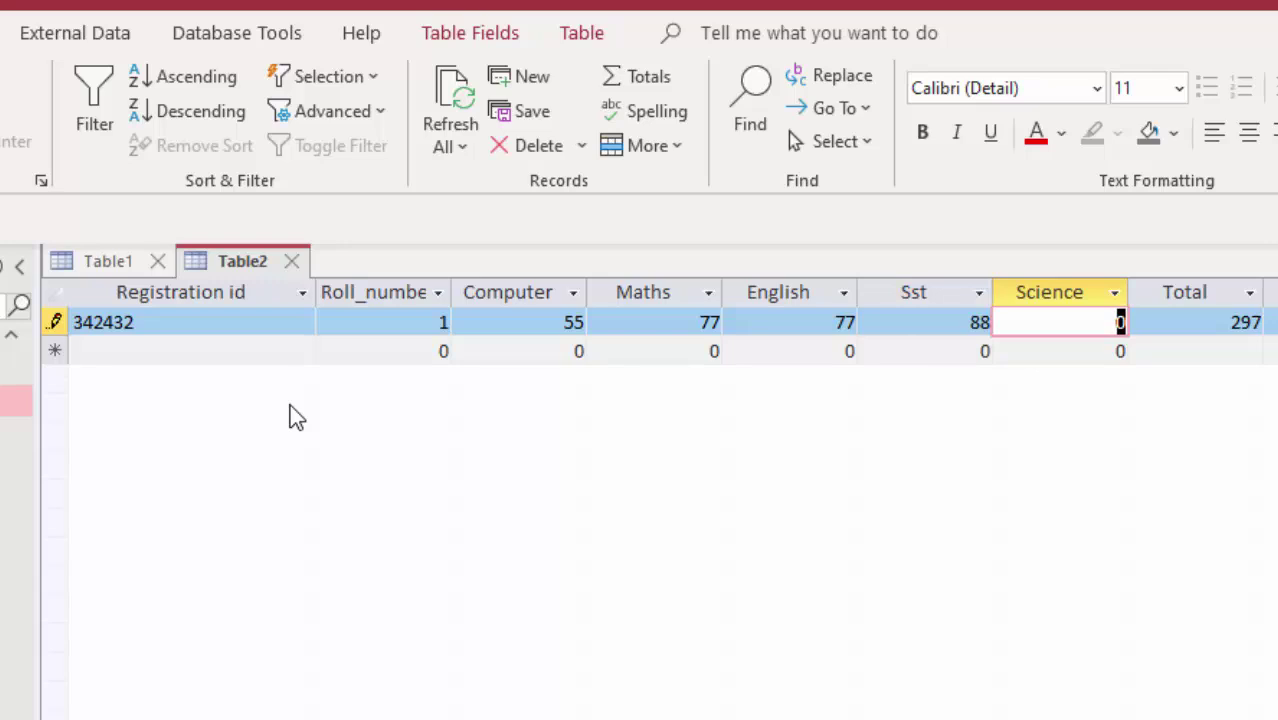
pyautogui.write('87')
pyautogui.press('Tab')
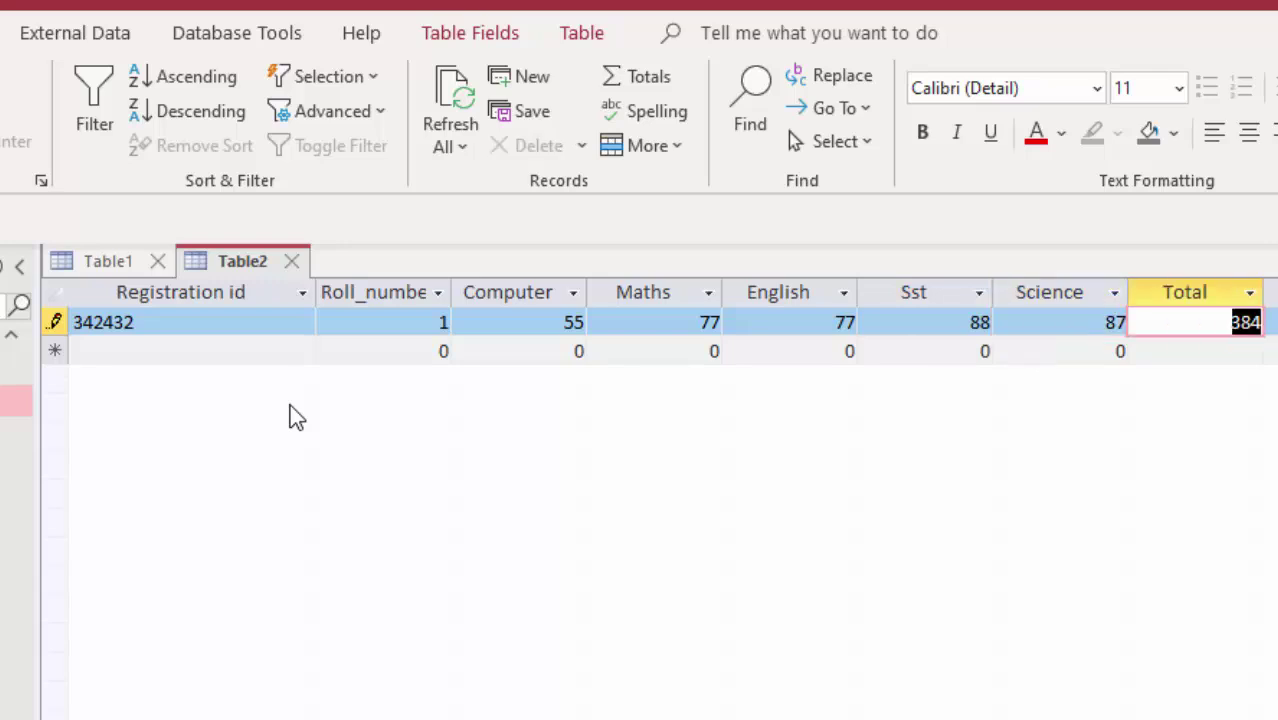
pyautogui.press('Tab')
# Enter the second student's registration id and marks 55, 88, 55, 77, 44.
pyautogui.press('Tab')
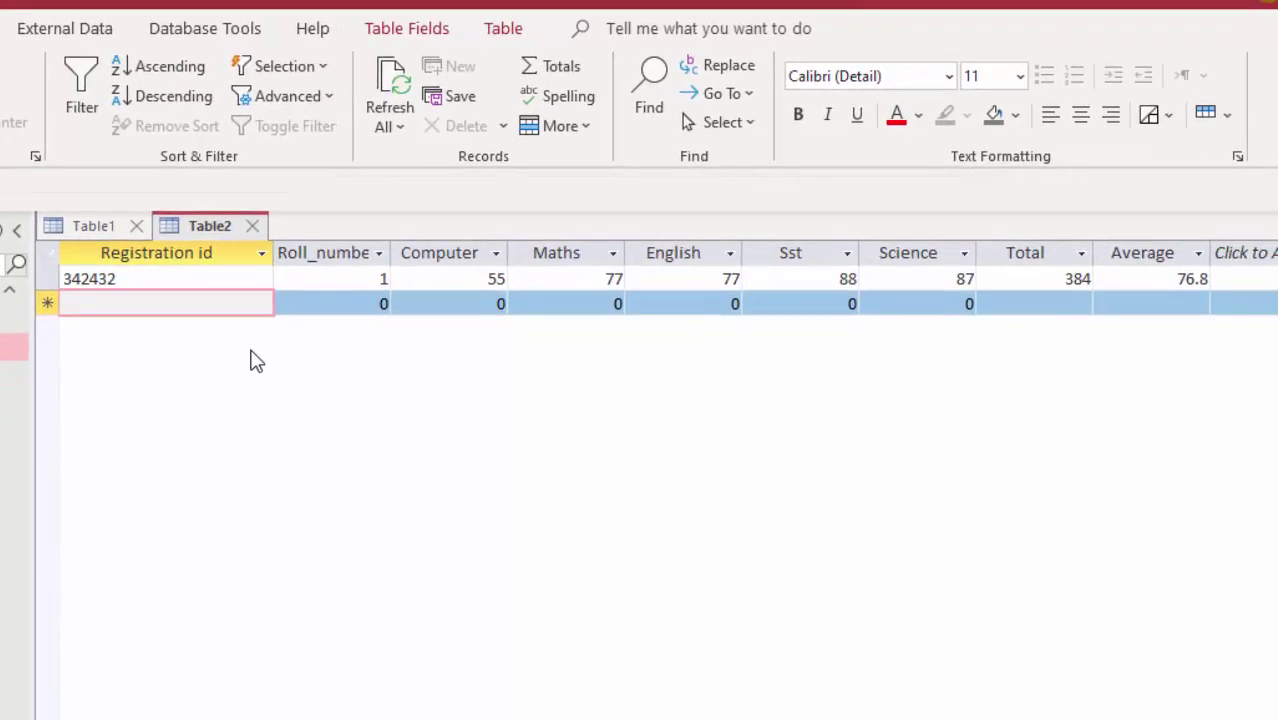
pyautogui.write('6546464')
pyautogui.press('BackSpace')
pyautogui.press('Tab')
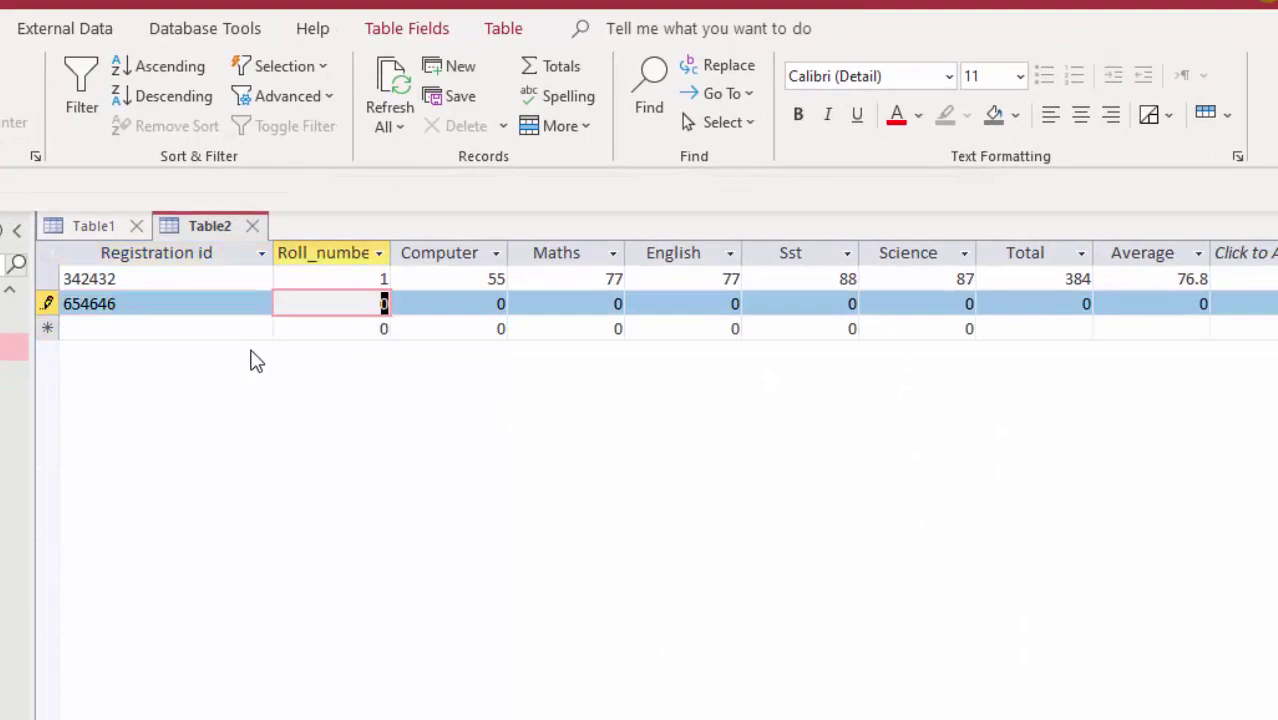
pyautogui.write('2')
pyautogui.press('Tab')
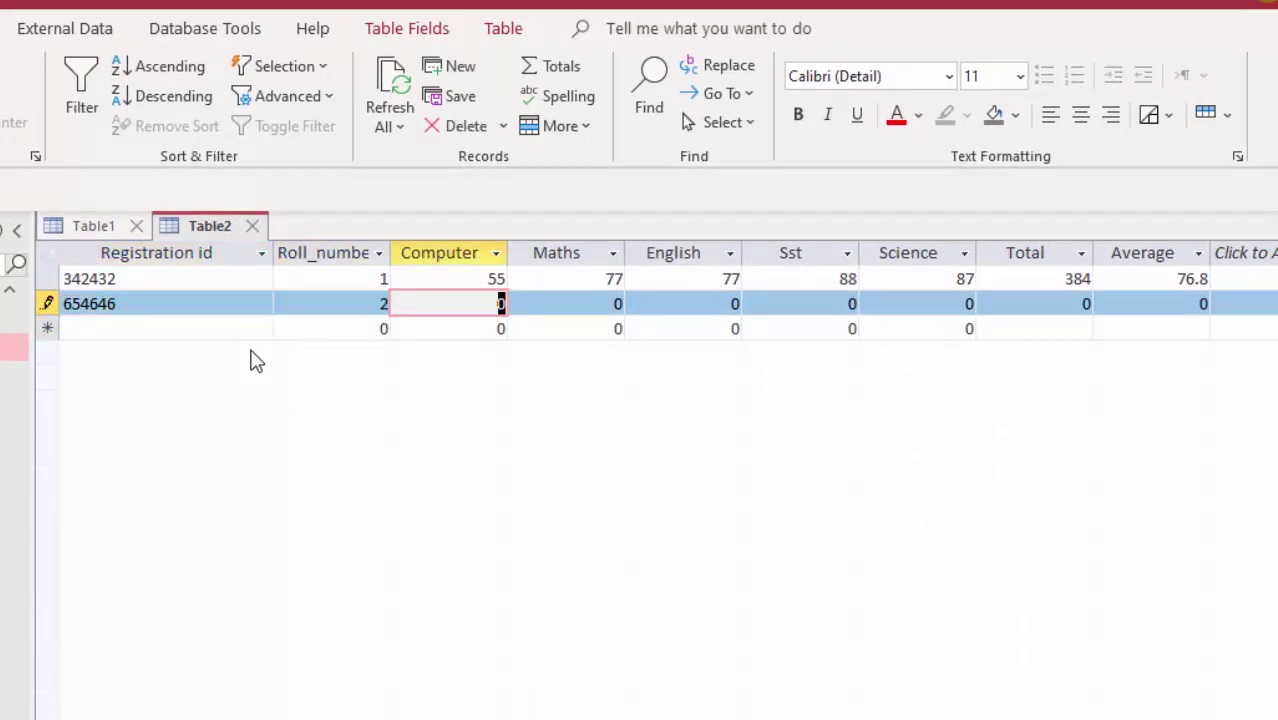
pyautogui.write('55')
pyautogui.press('Tab')
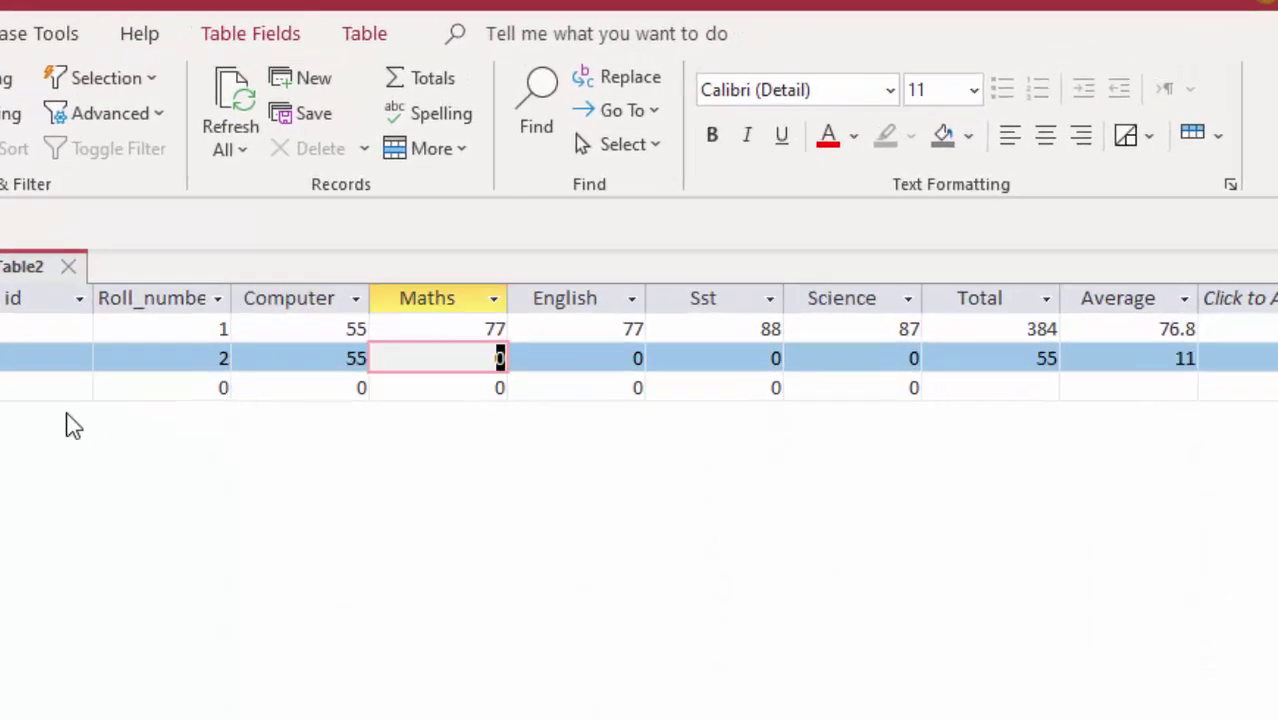
pyautogui.write('88')
pyautogui.press('Tab')
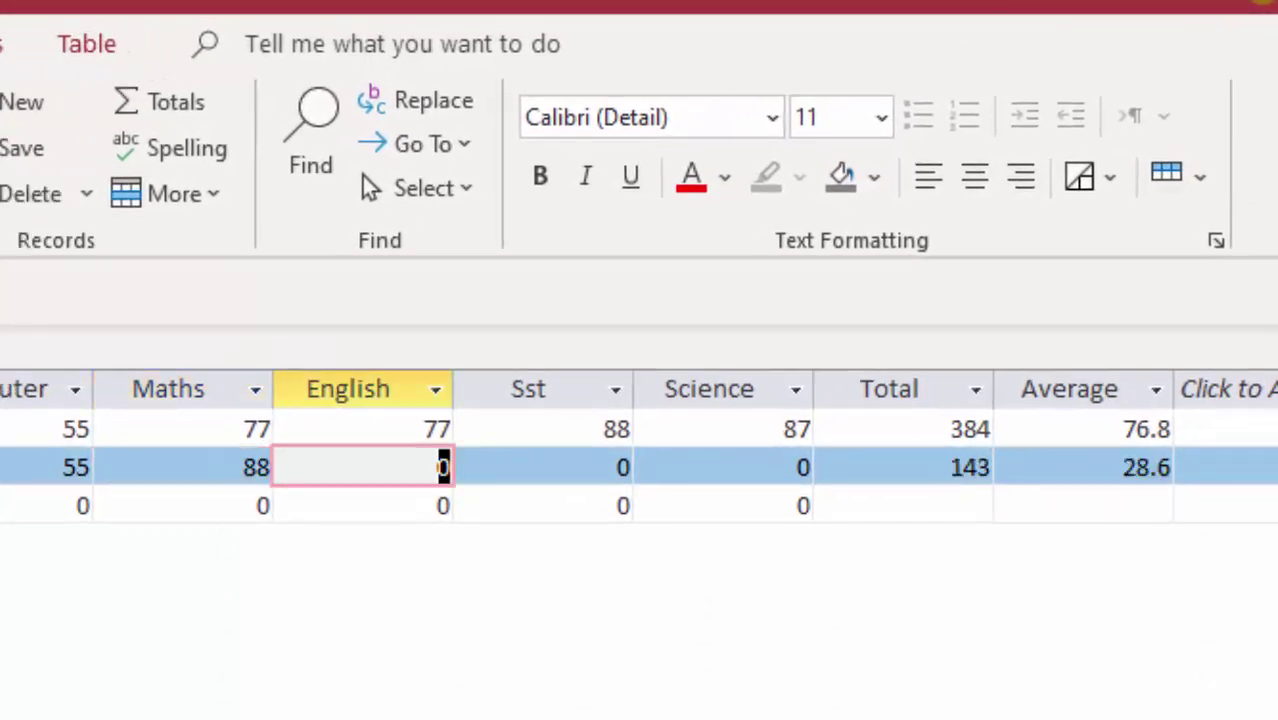
pyautogui.write('55')
pyautogui.press('Tab')
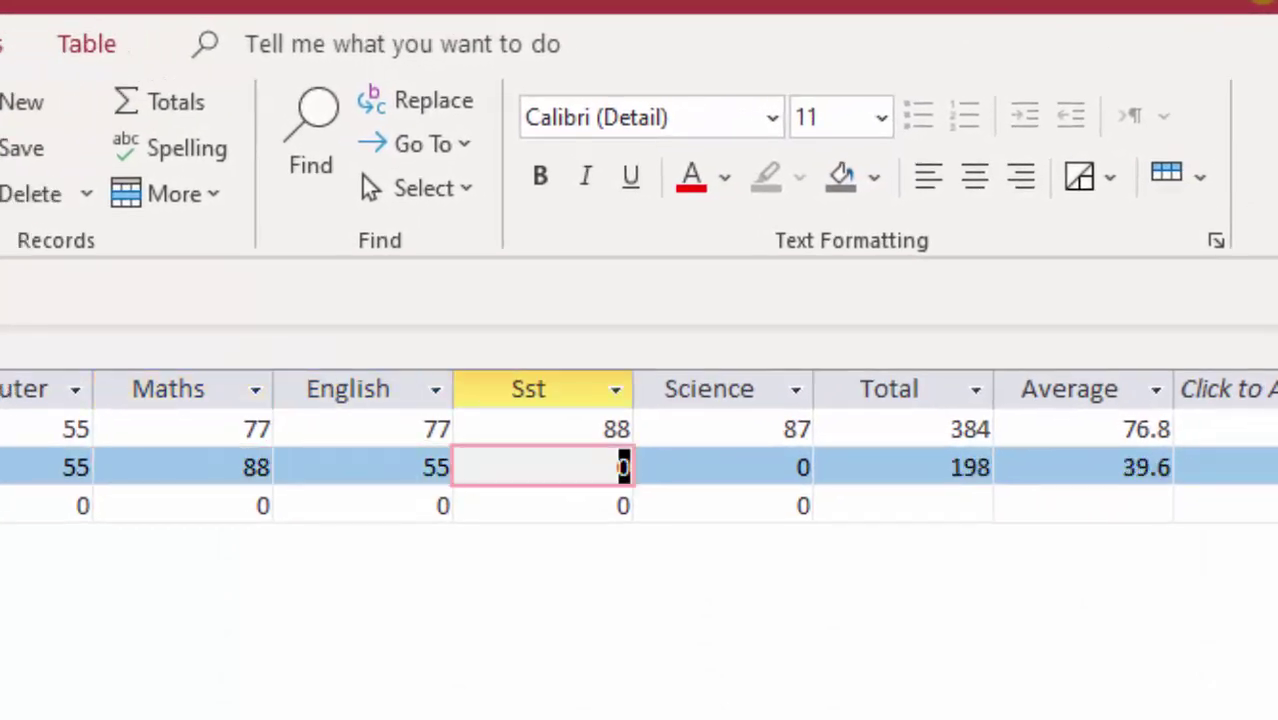
pyautogui.write('77')
pyautogui.press('Tab')
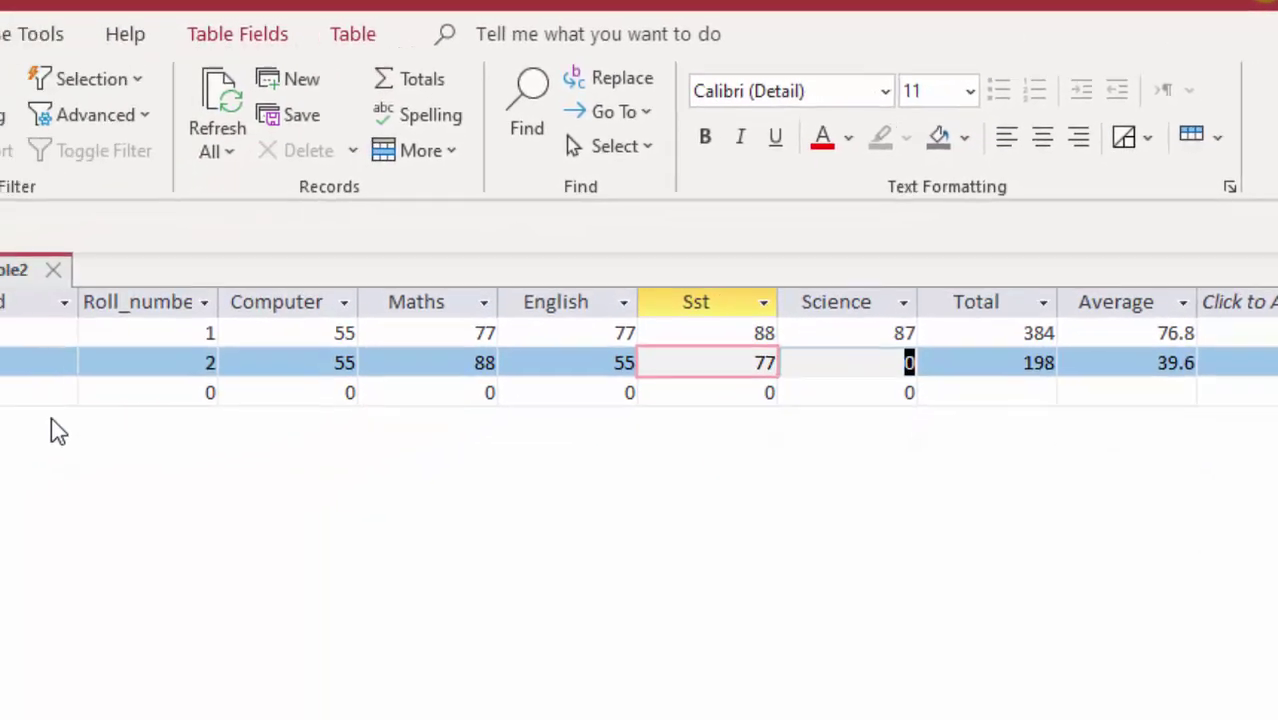
pyautogui.write('4')
pyautogui.write('4')
pyautogui.press('Tab')
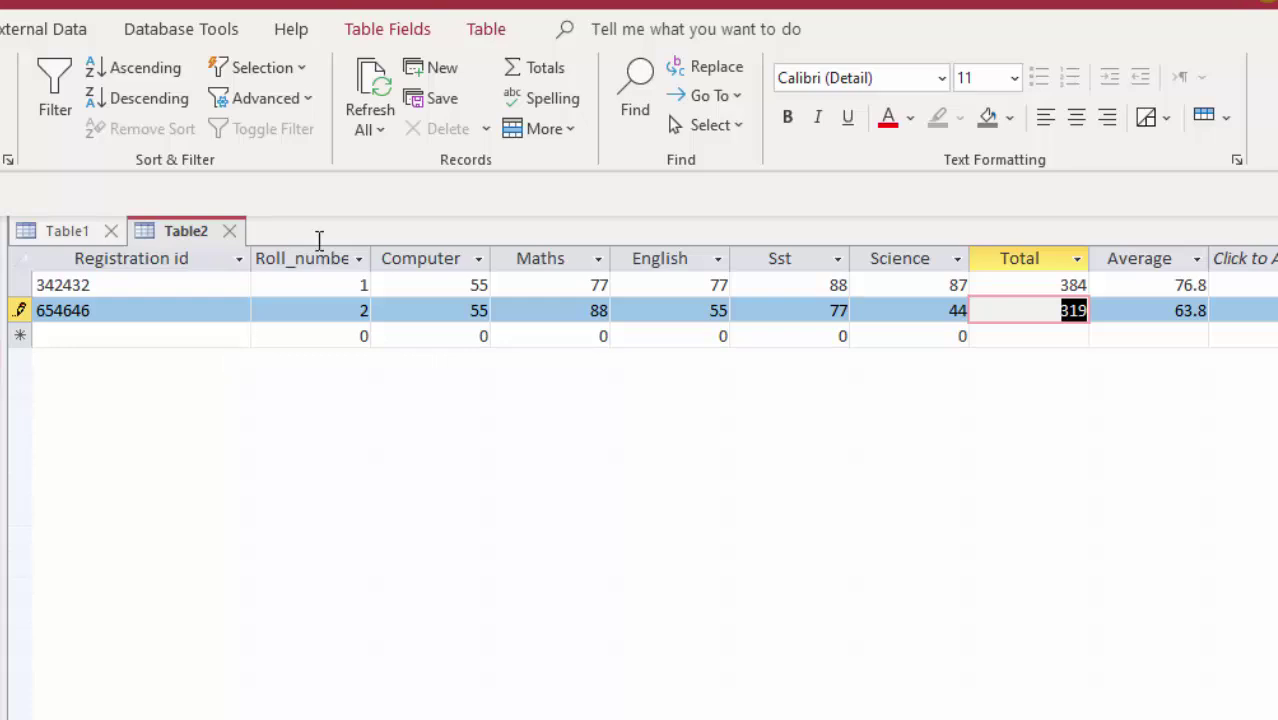
# Save and close Table2 and Table1, then open the Relationships window from Database Tools.
pyautogui.rightClick(177, 239)
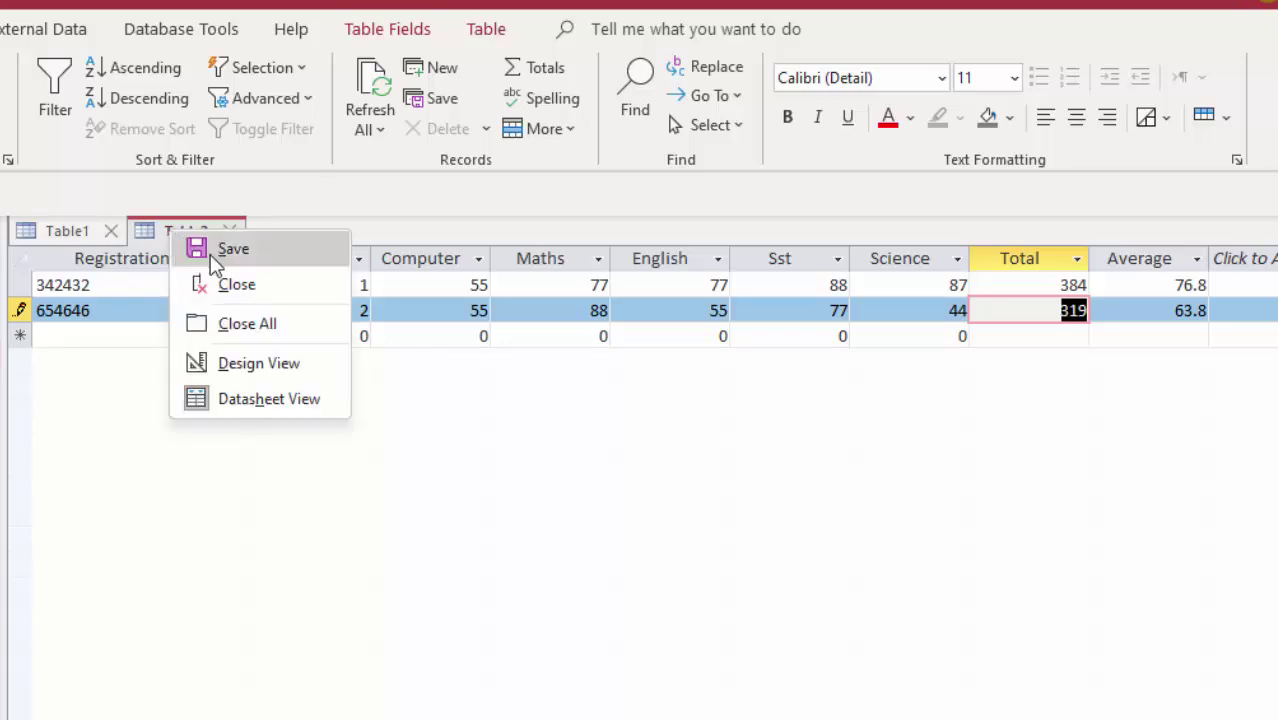
pyautogui.click(210, 254)
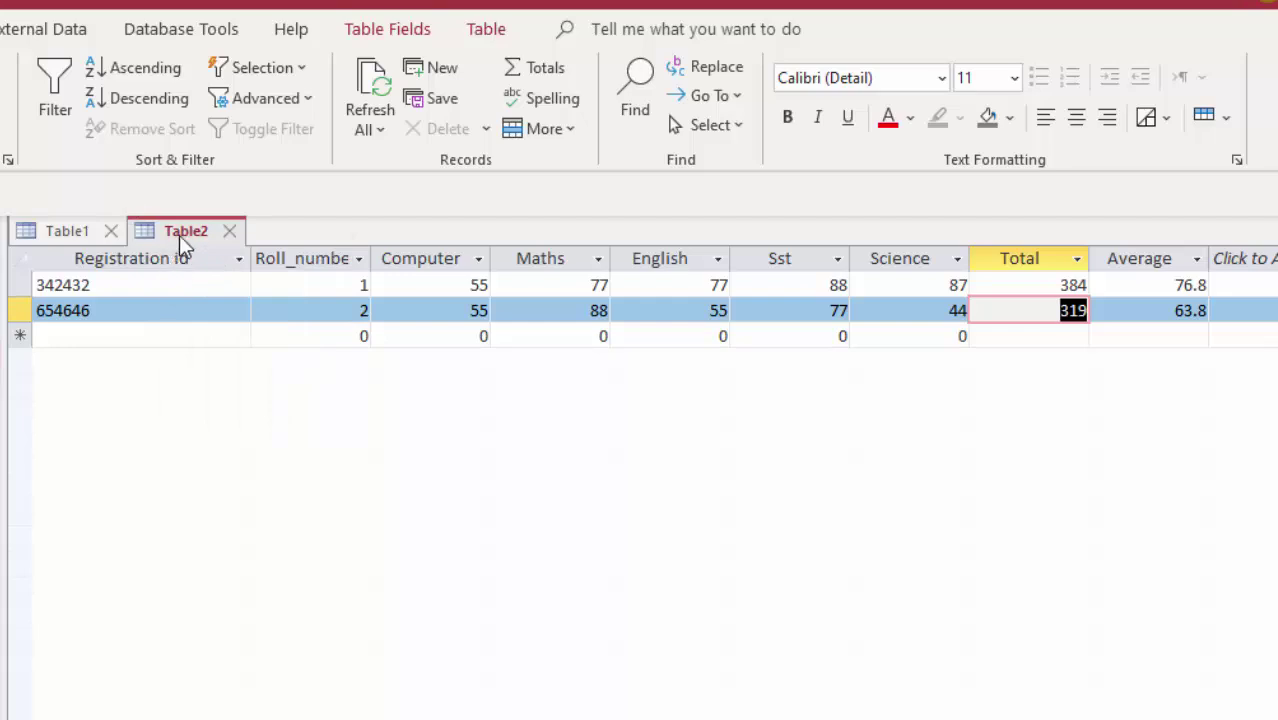
pyautogui.rightClick(178, 238)
pyautogui.click(248, 295)
pyautogui.rightClick(94, 229)
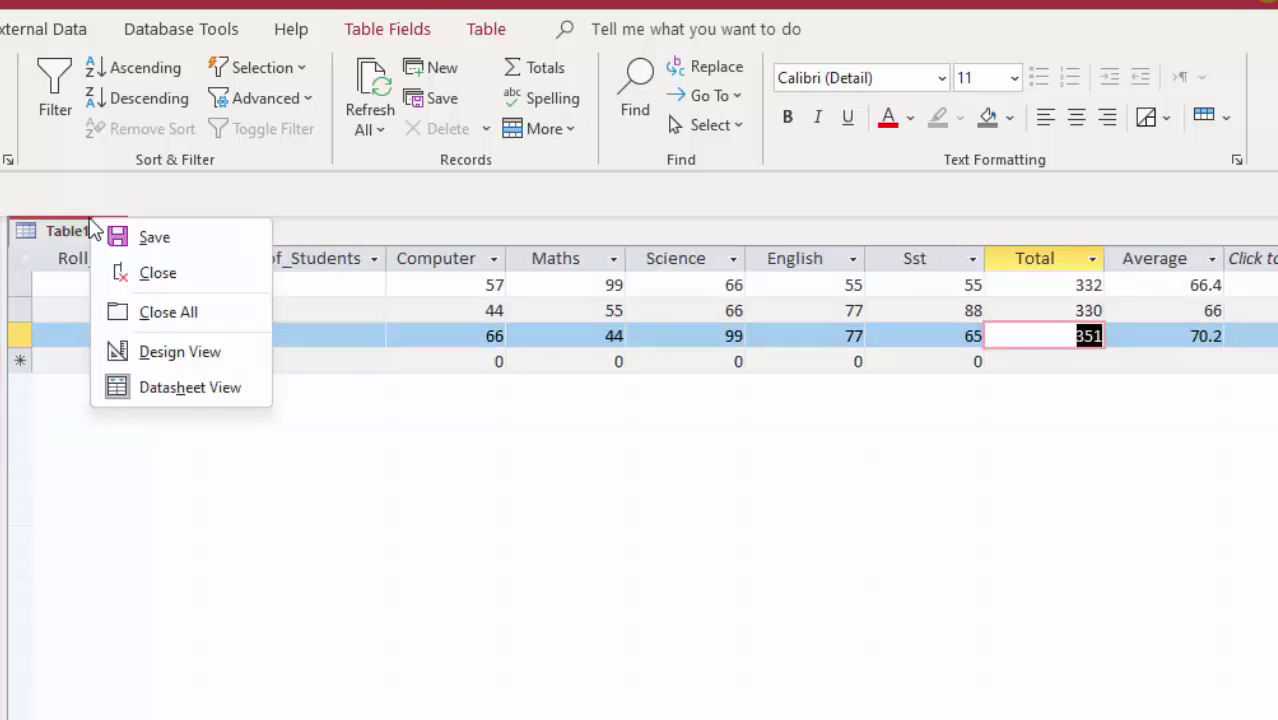
pyautogui.click(199, 290)
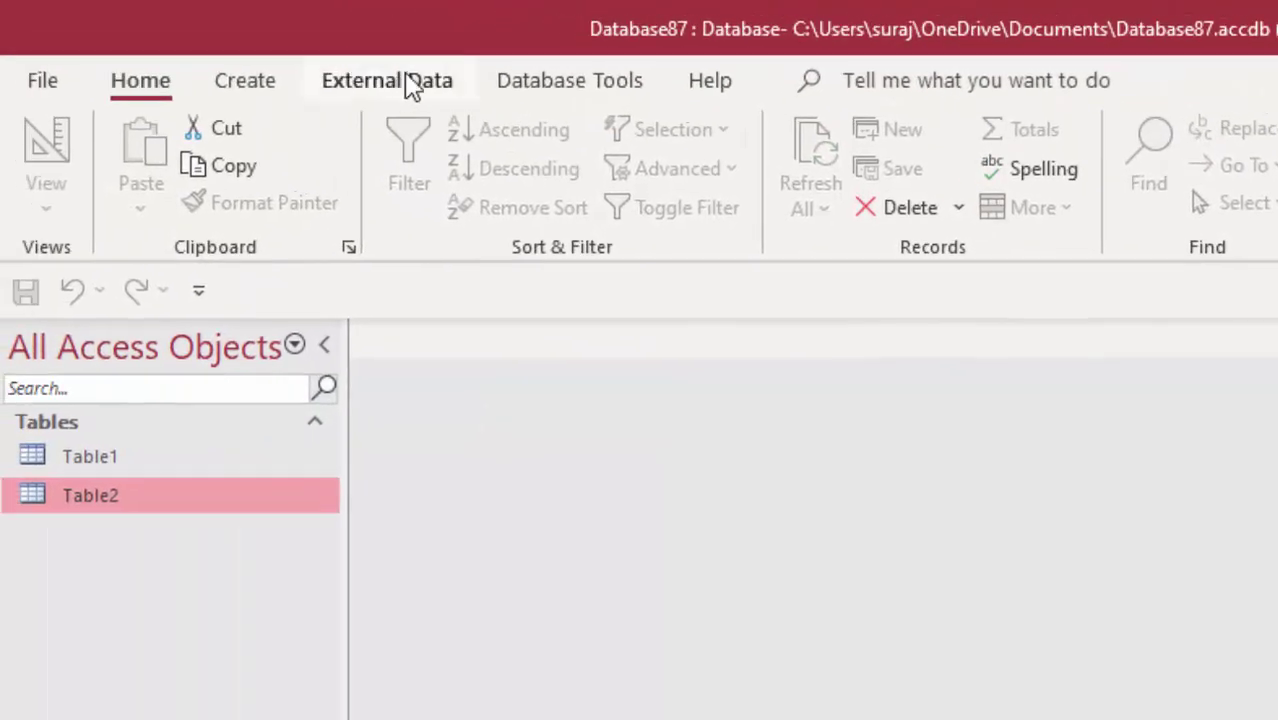
pyautogui.click(585, 100)
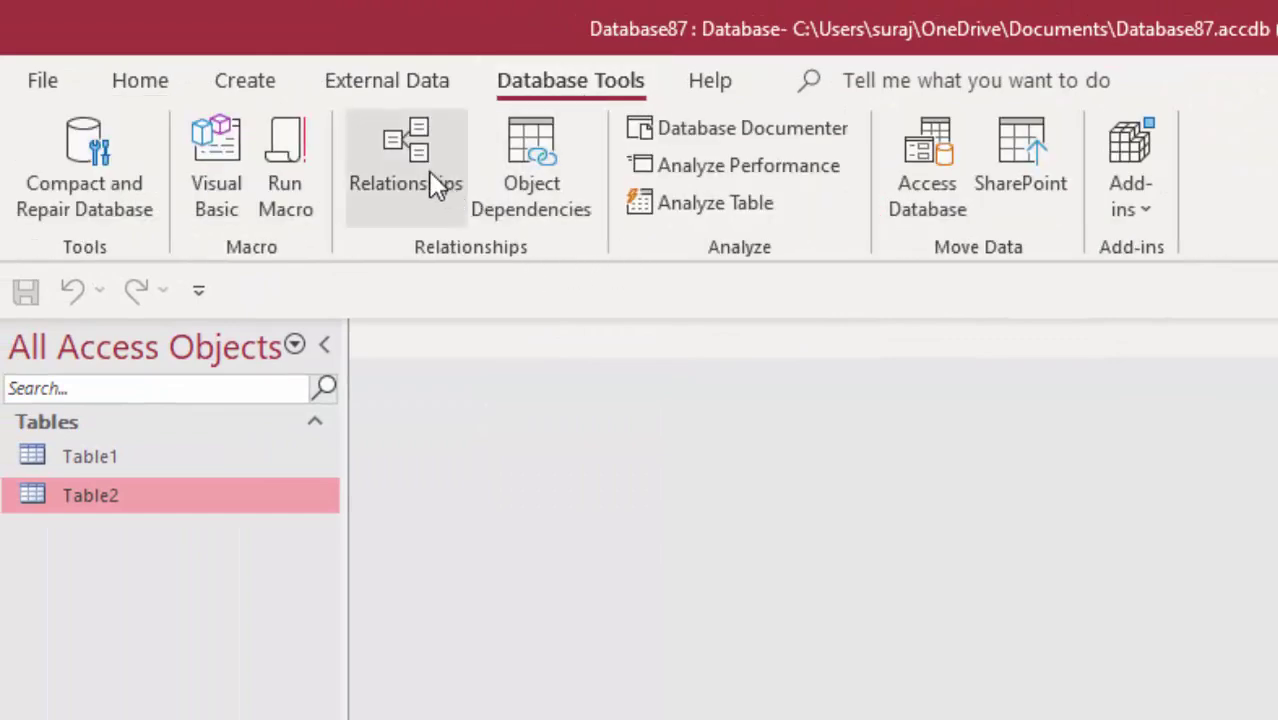
pyautogui.click(376, 150)
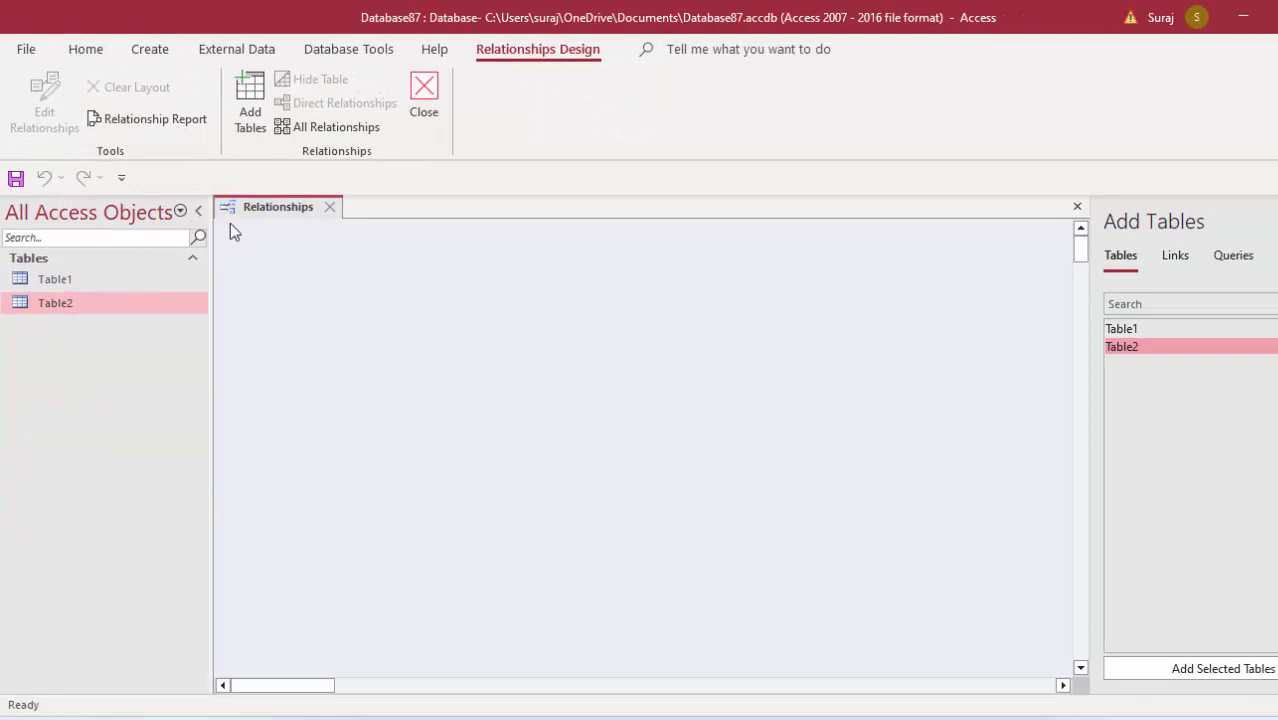
# Place Table1 and Table2 side by side and drag Table1's Roll_number onto Table2's Roll_number.
pyautogui.click(251, 88)
pyautogui.click(251, 88)
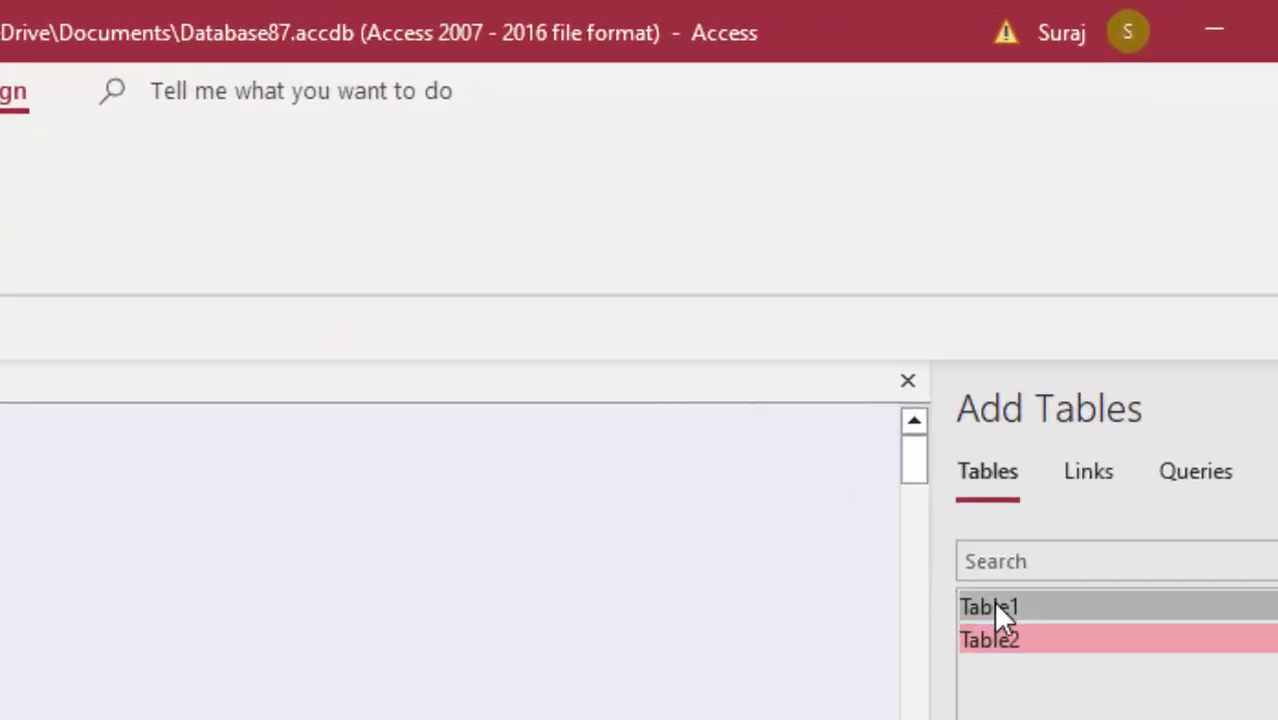
pyautogui.moveTo(1012, 572); pyautogui.dragTo(30, 455)
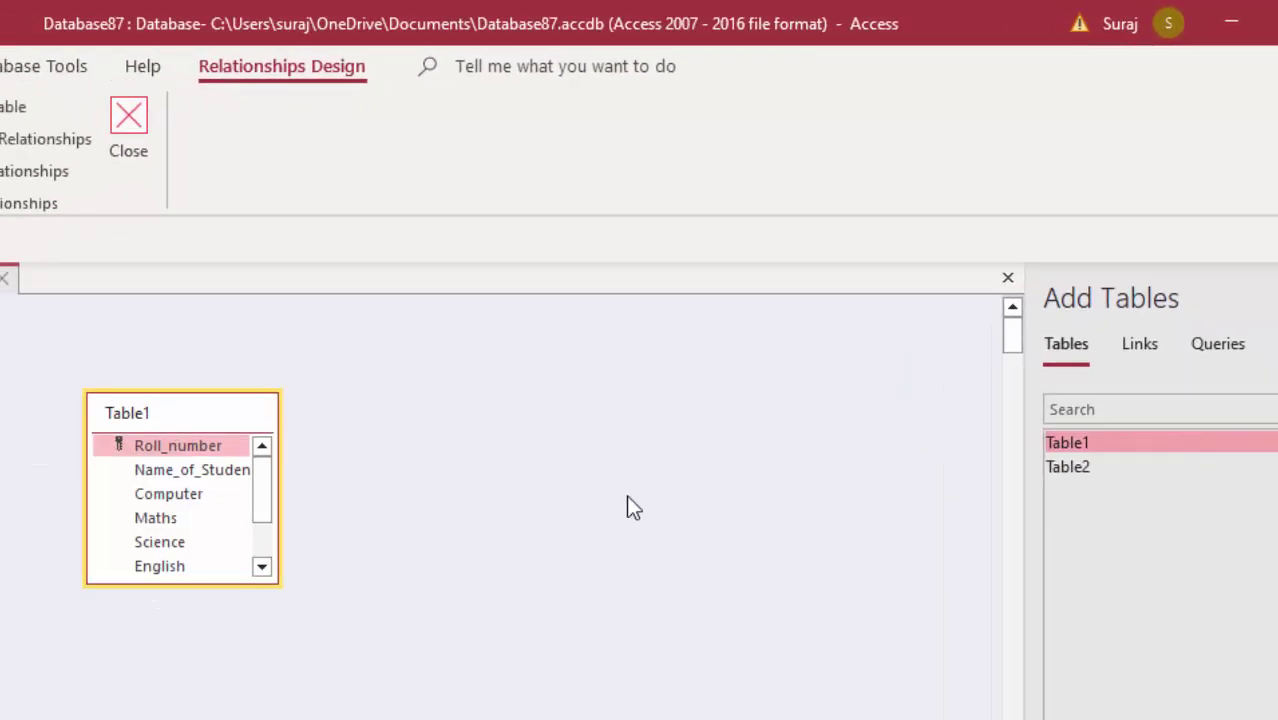
pyautogui.moveTo(1067, 466); pyautogui.dragTo(563, 462)
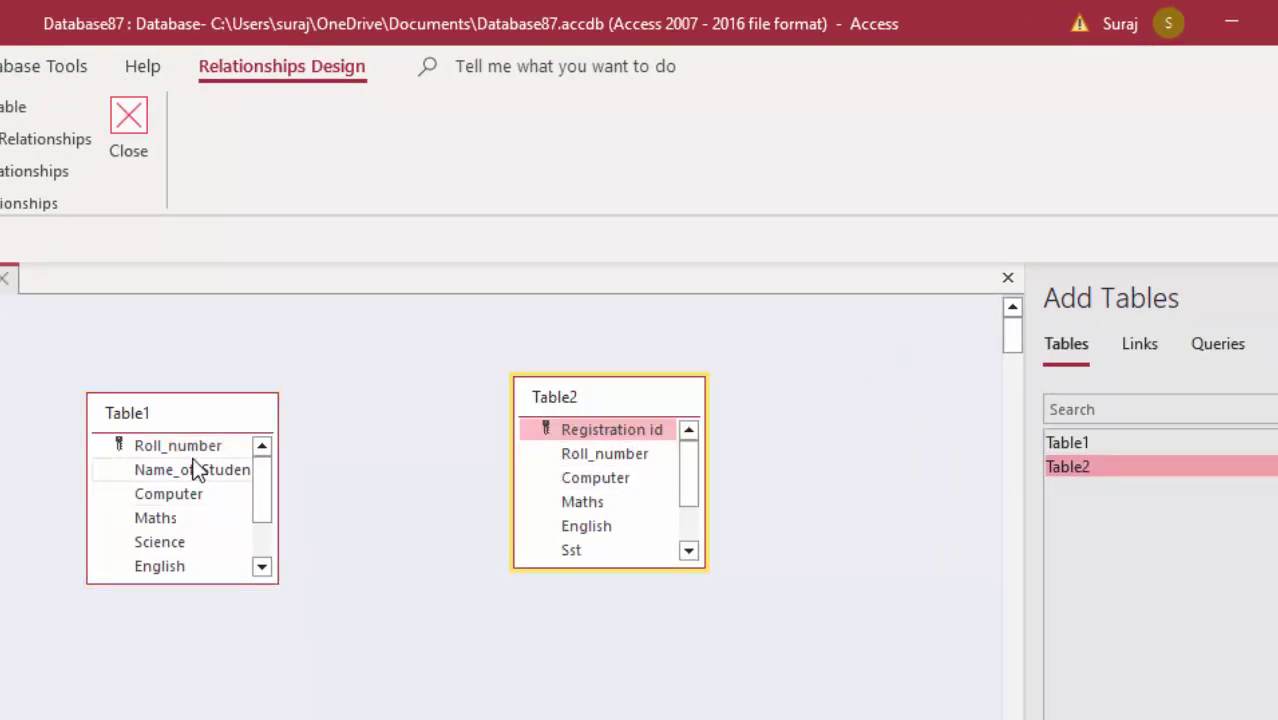
pyautogui.moveTo(645, 400); pyautogui.dragTo(5, 415)
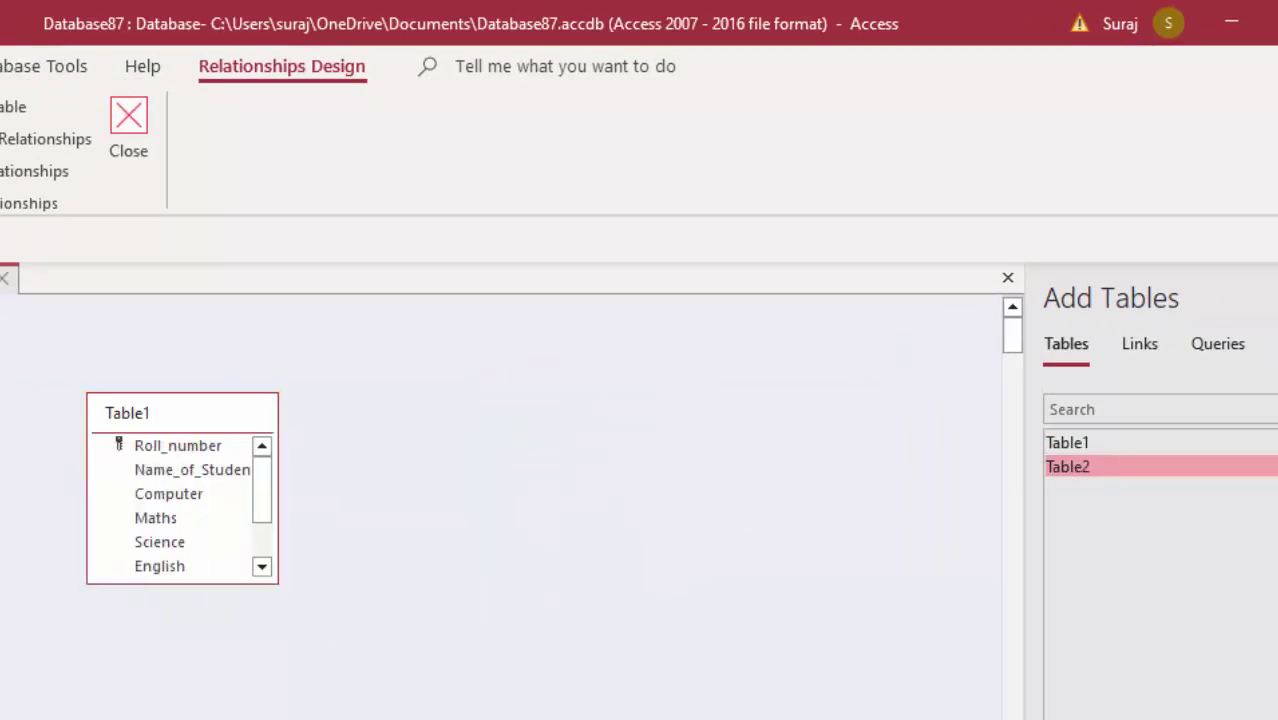
pyautogui.moveTo(360, 420); pyautogui.dragTo(646, 420)
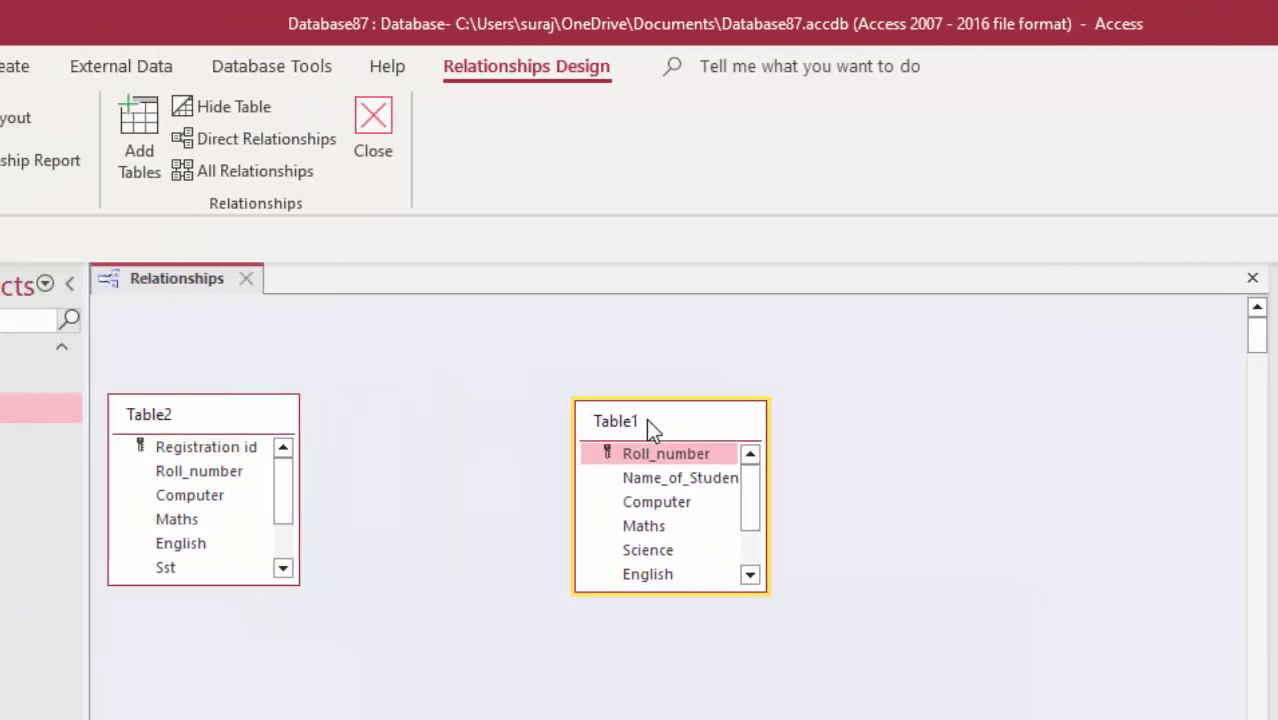
pyautogui.moveTo(218, 412)
pyautogui.mouseDown()
pyautogui.moveTo(333, 411)
pyautogui.moveTo(376, 379)
pyautogui.moveTo(769, 341)
pyautogui.moveTo(959, 425)
pyautogui.mouseUp()
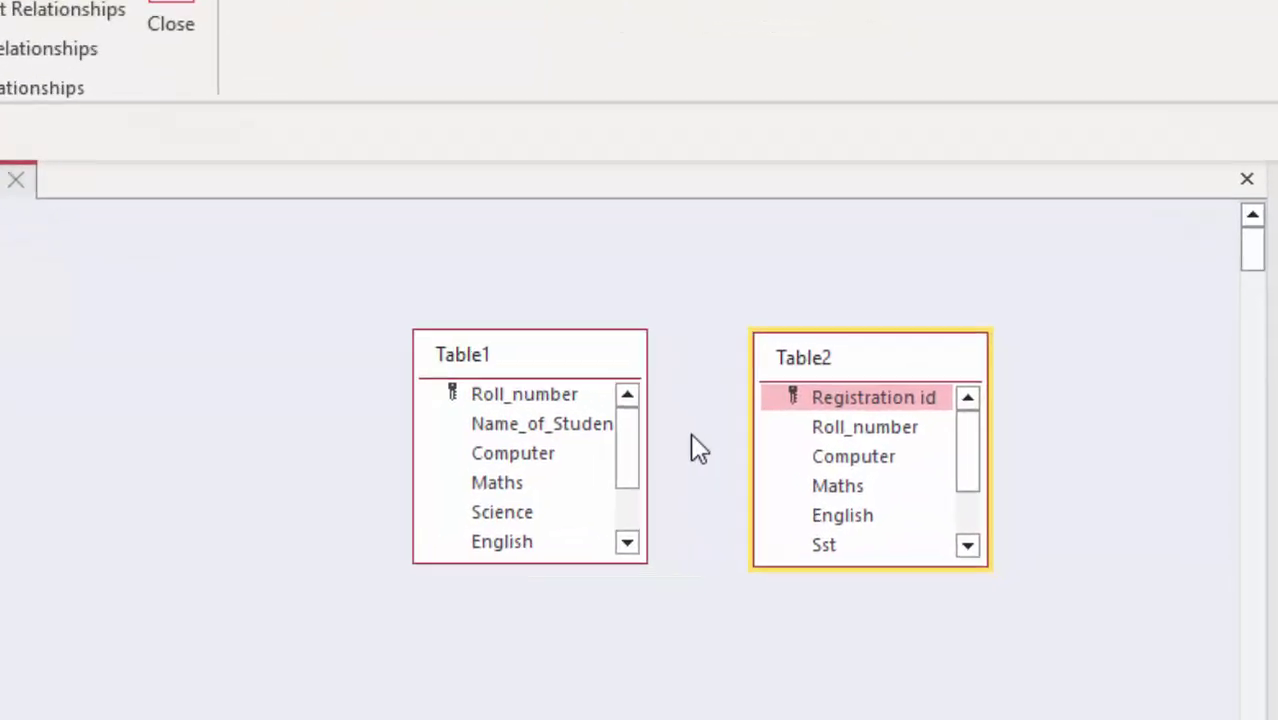
pyautogui.moveTo(372, 340); pyautogui.dragTo(724, 362)
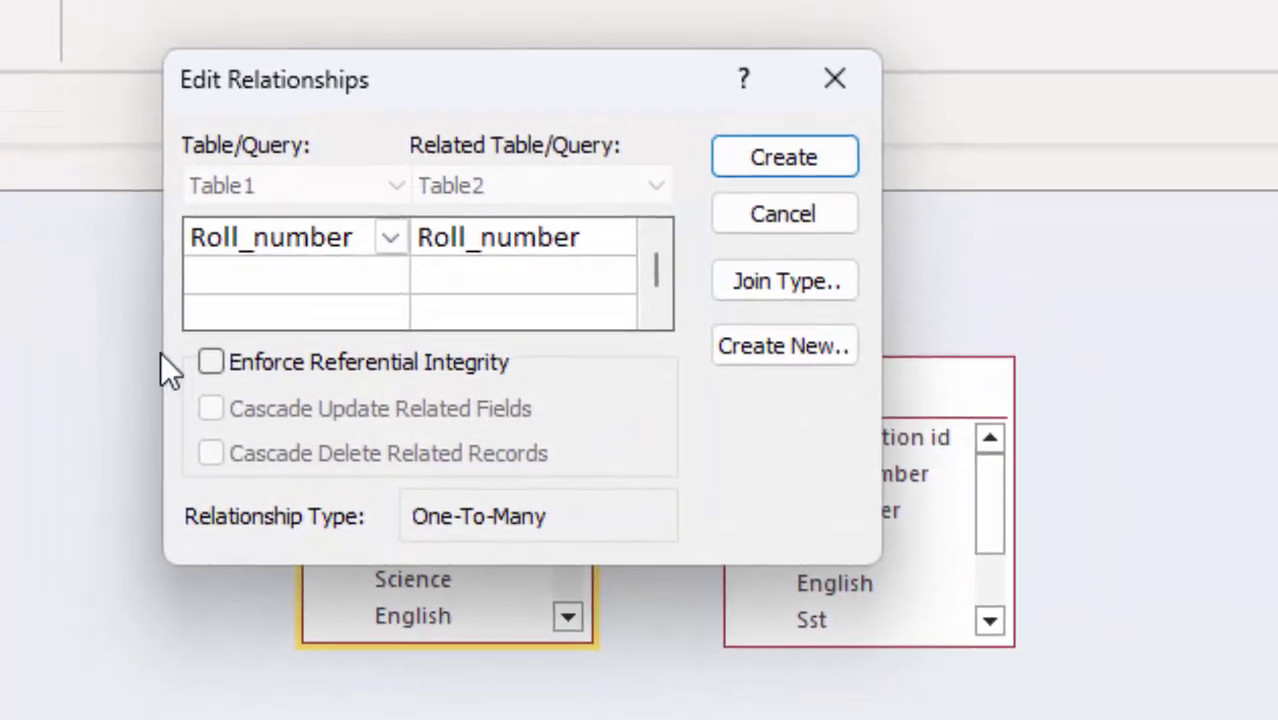
# Create the relationship with referential integrity, cascade updates and cascade deletes enforced.
pyautogui.click(240, 360)
pyautogui.click(255, 402)
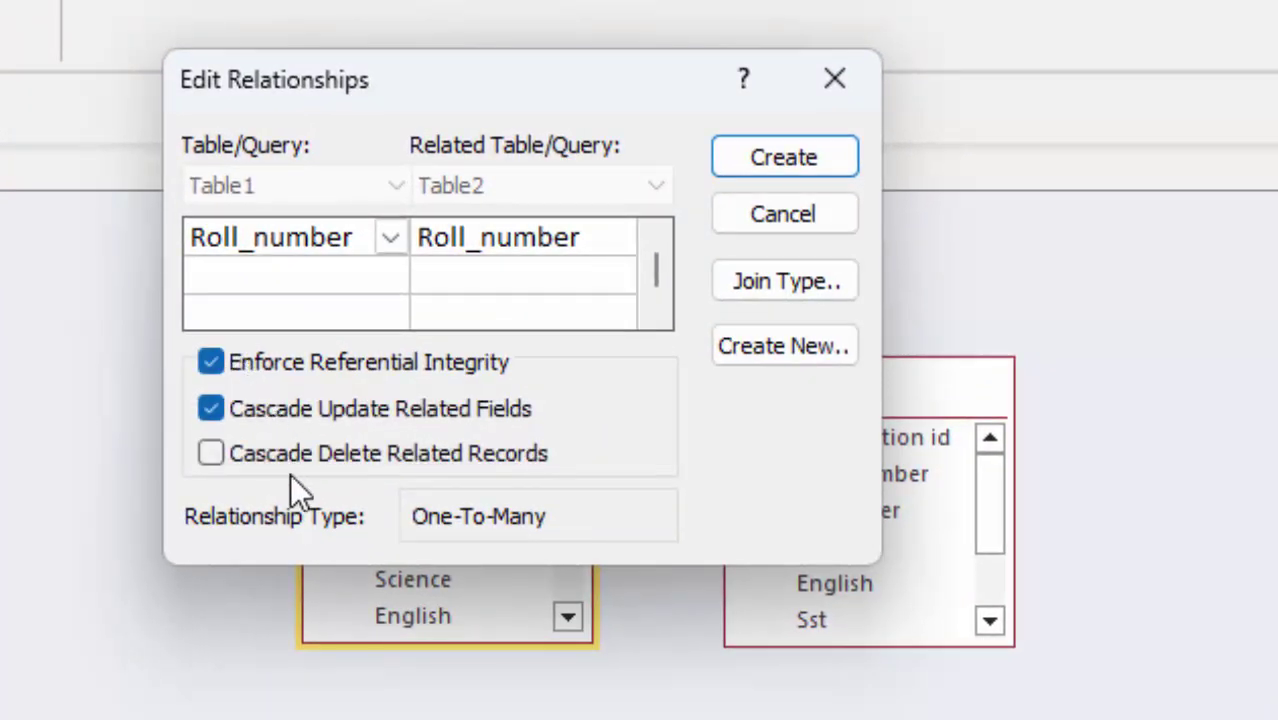
pyautogui.click(306, 452)
pyautogui.click(755, 157)
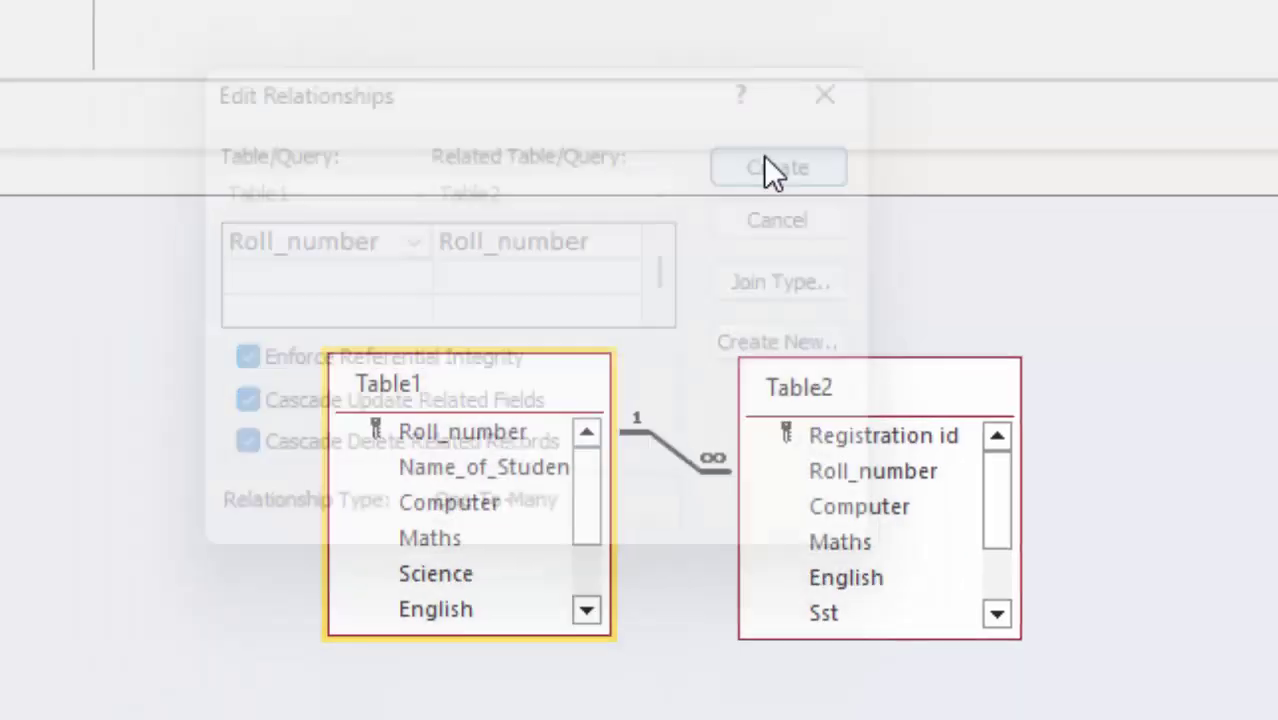
# Tidy the two table boxes in the layout and open Table1's datasheet.
pyautogui.moveTo(819, 374); pyautogui.dragTo(688, 390)
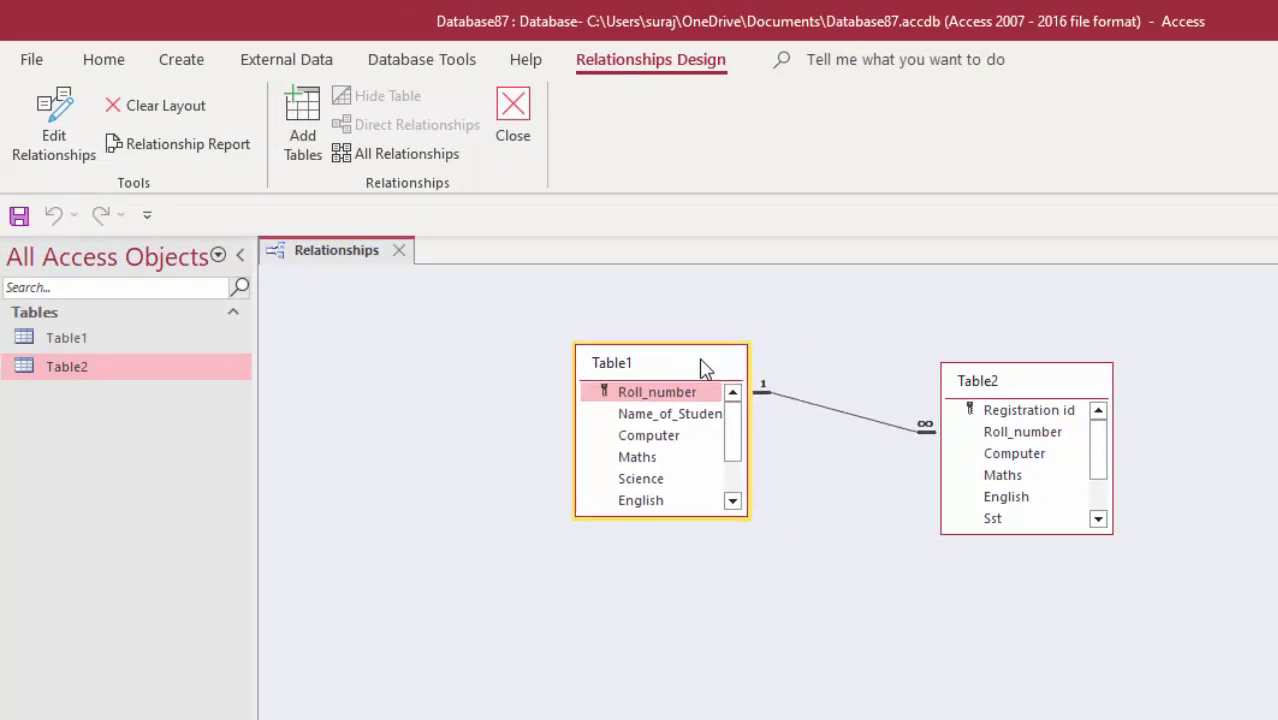
pyautogui.moveTo(1022, 382); pyautogui.dragTo(947, 369)
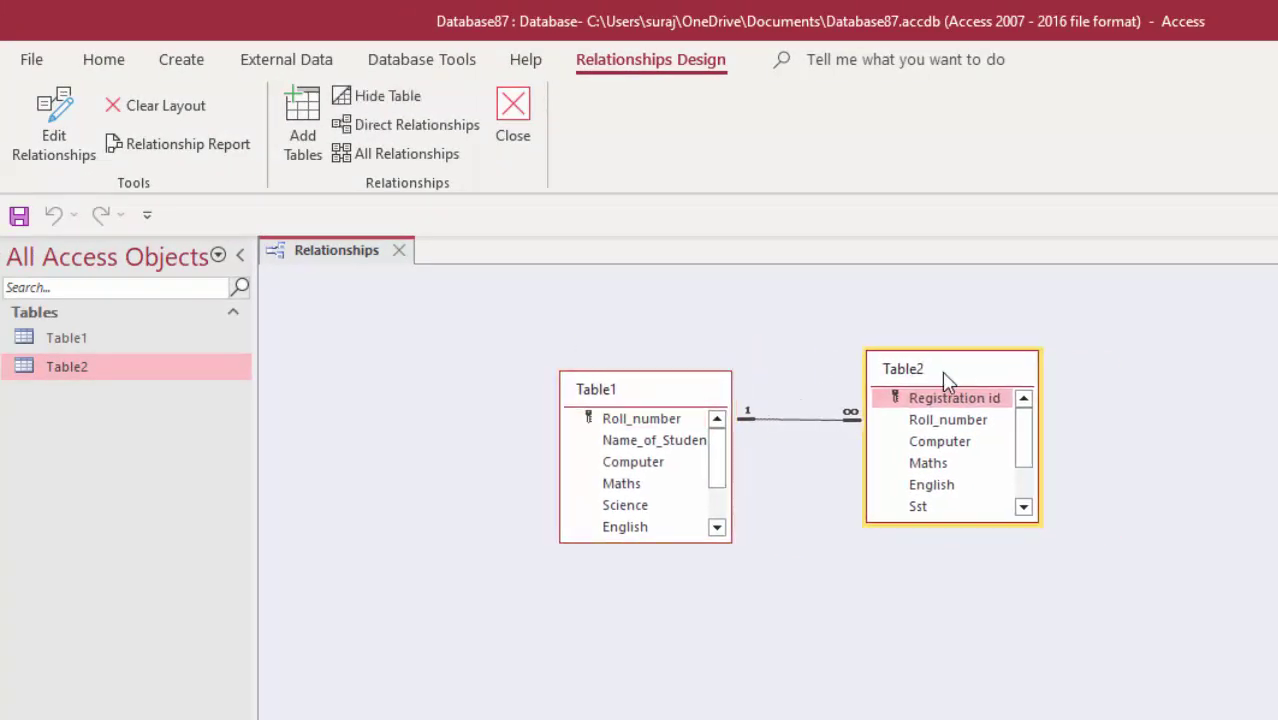
pyautogui.doubleClick(165, 346)
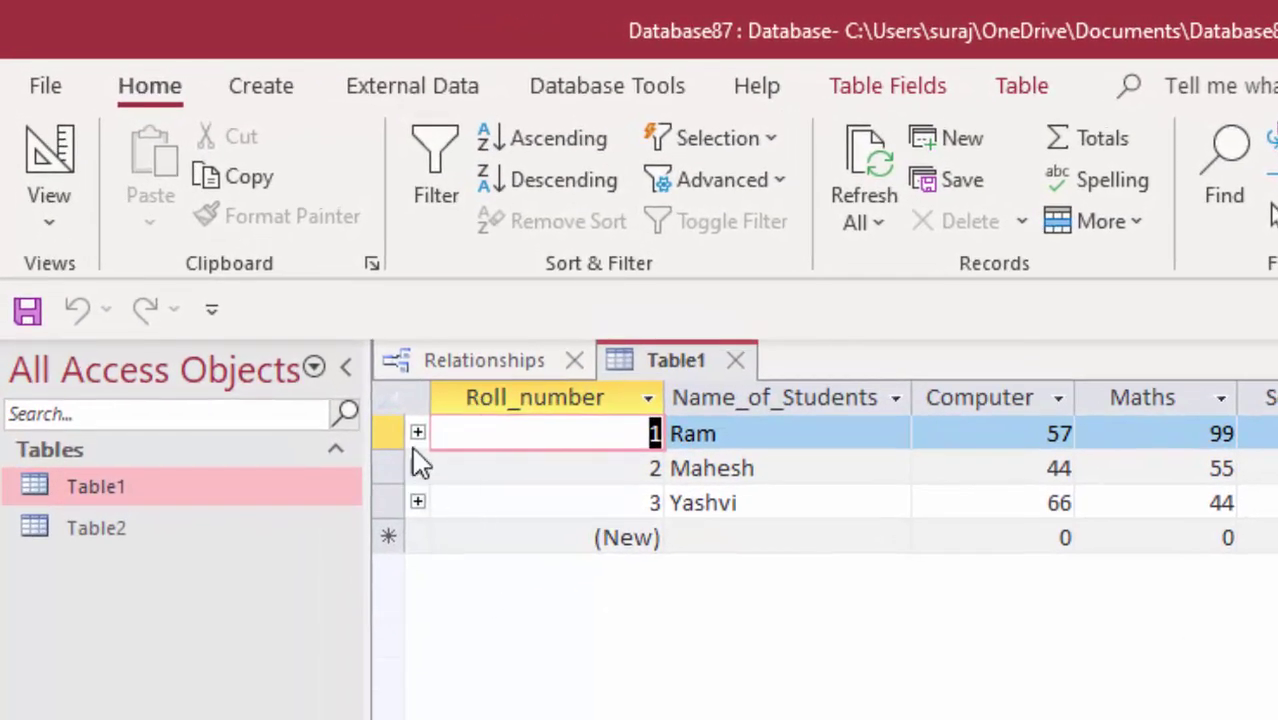
# Expand Table1's first student row to show its linked Table2 marks, totalling 384 with average 76.8.
pyautogui.click(417, 434)
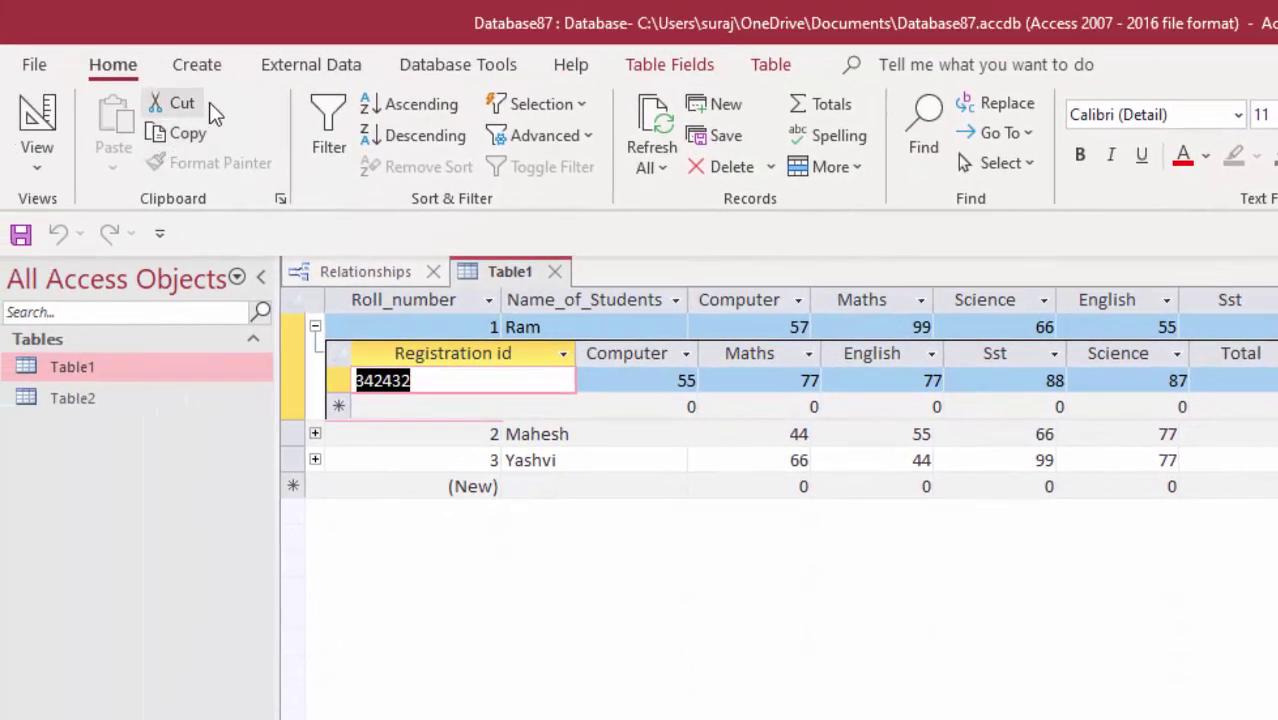
pyautogui.click(230, 62)
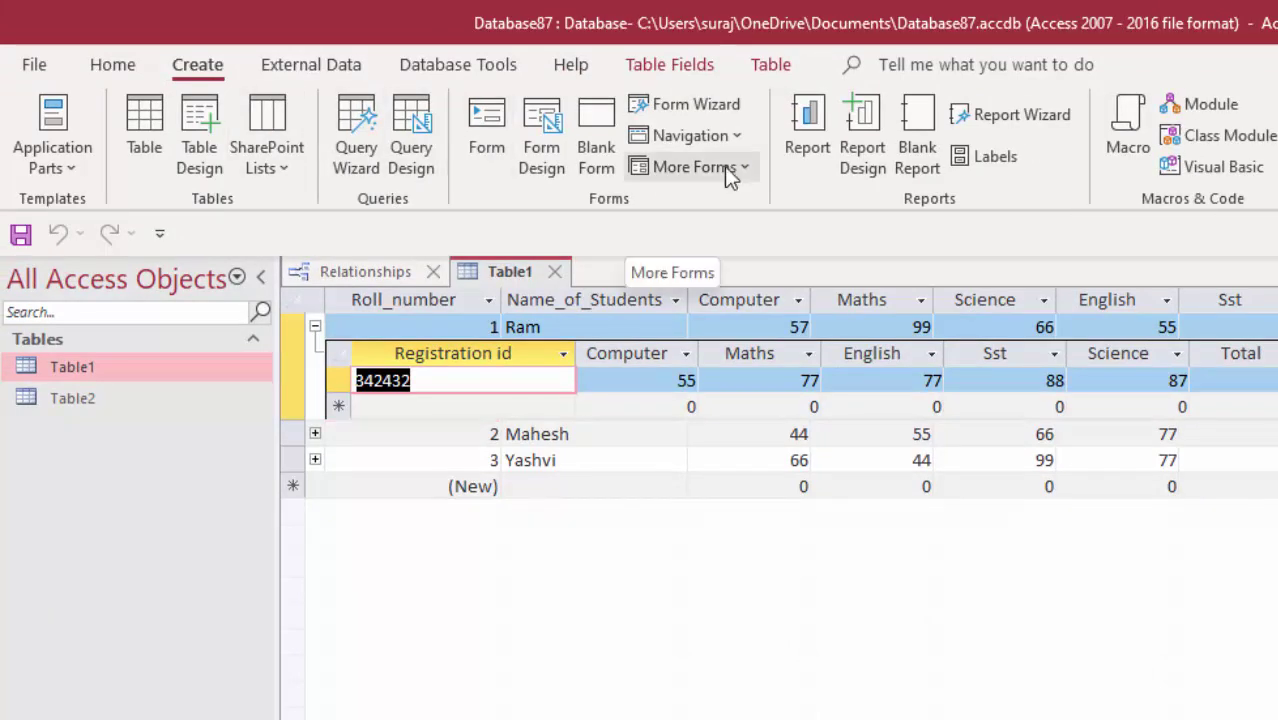
# Build a Table1 form with a Table2 subform, narrow its field boxes, then create a Table1 report.
pyautogui.click(487, 130)
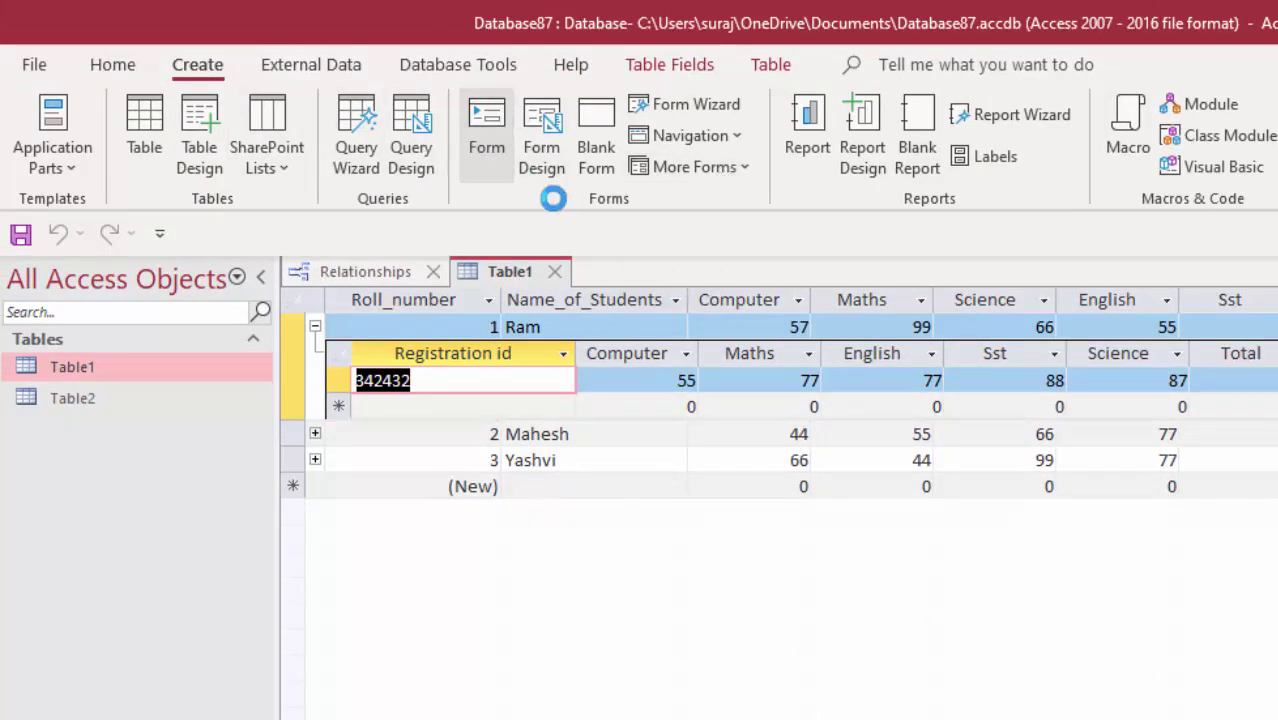
pyautogui.scroll(-3, 662, 462)
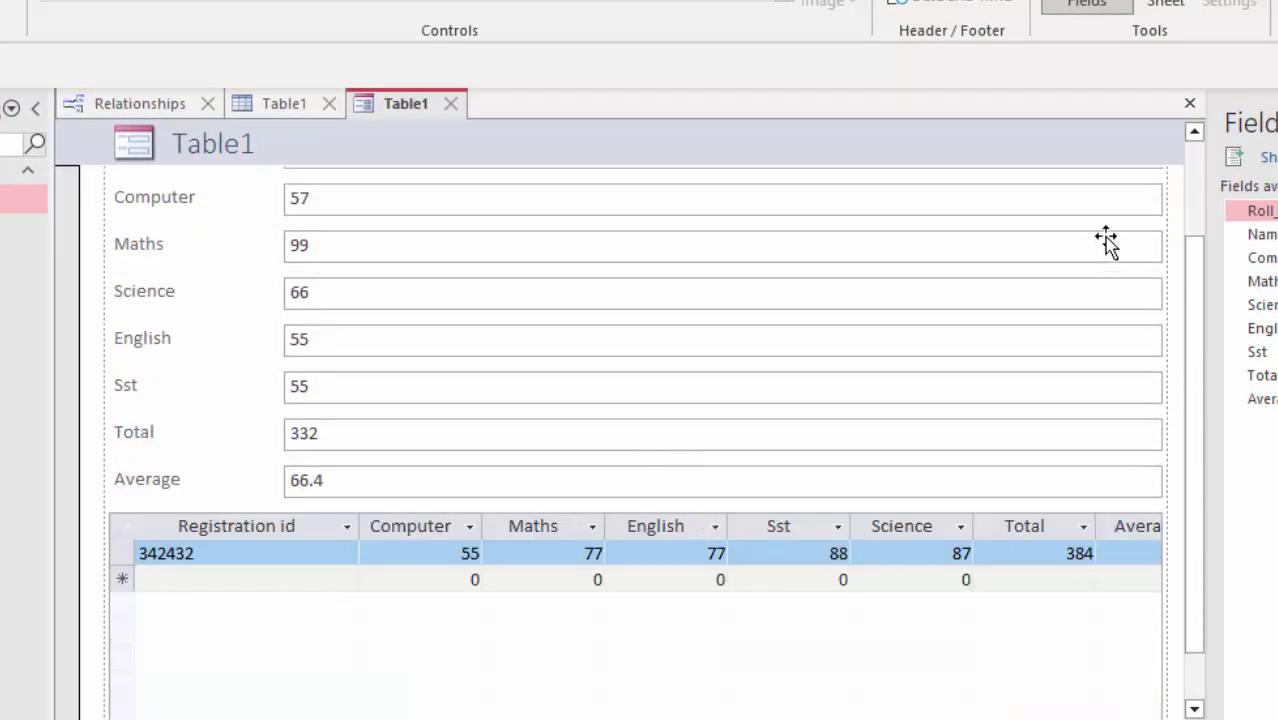
pyautogui.click(1130, 205)
pyautogui.moveTo(1157, 203); pyautogui.dragTo(920, 265)
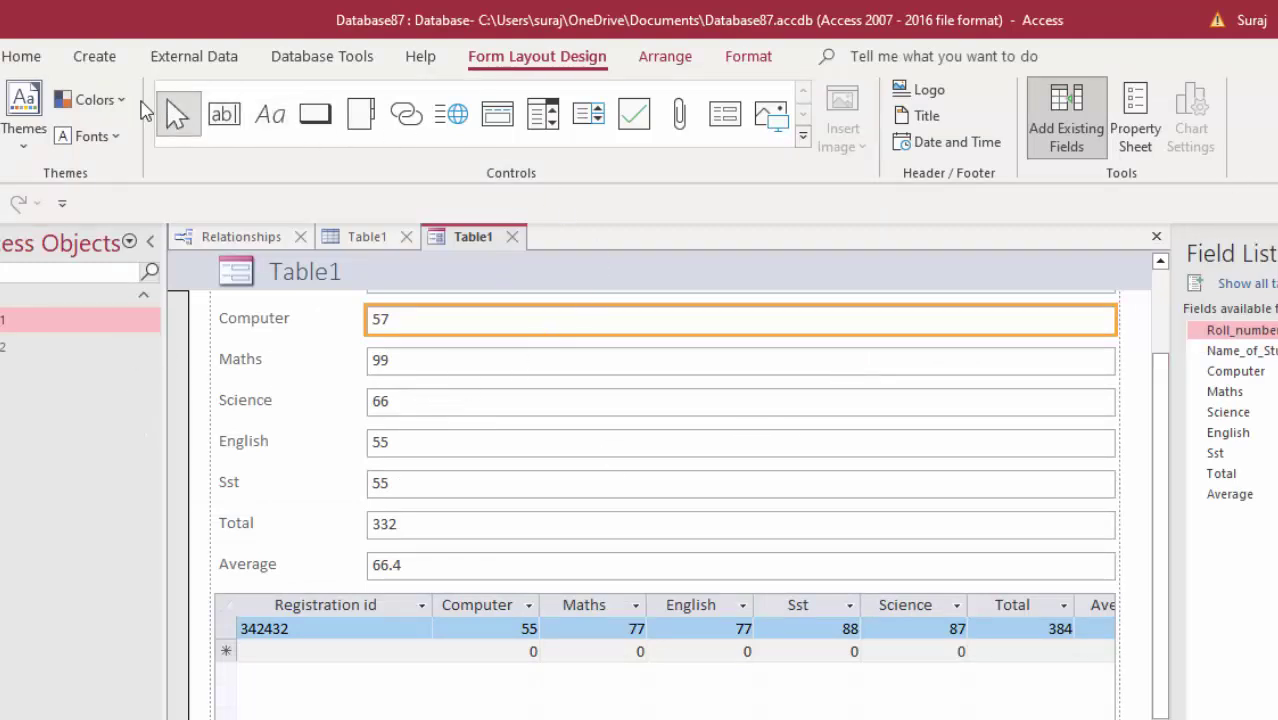
pyautogui.click(95, 56)
pyautogui.click(626, 122)
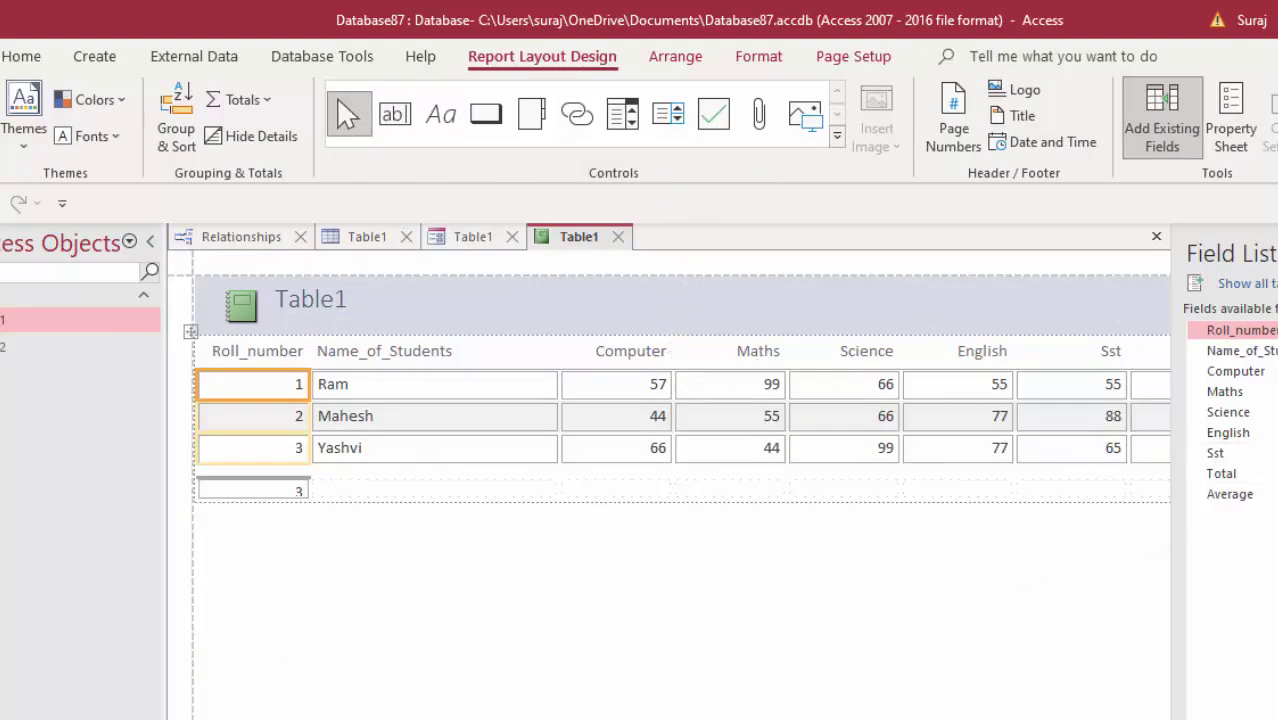
# Hide the Field List with Alt+F8 to reveal the report's Totals of 332, 330 and 351.
pyautogui.hotkey('alt', 'F8')
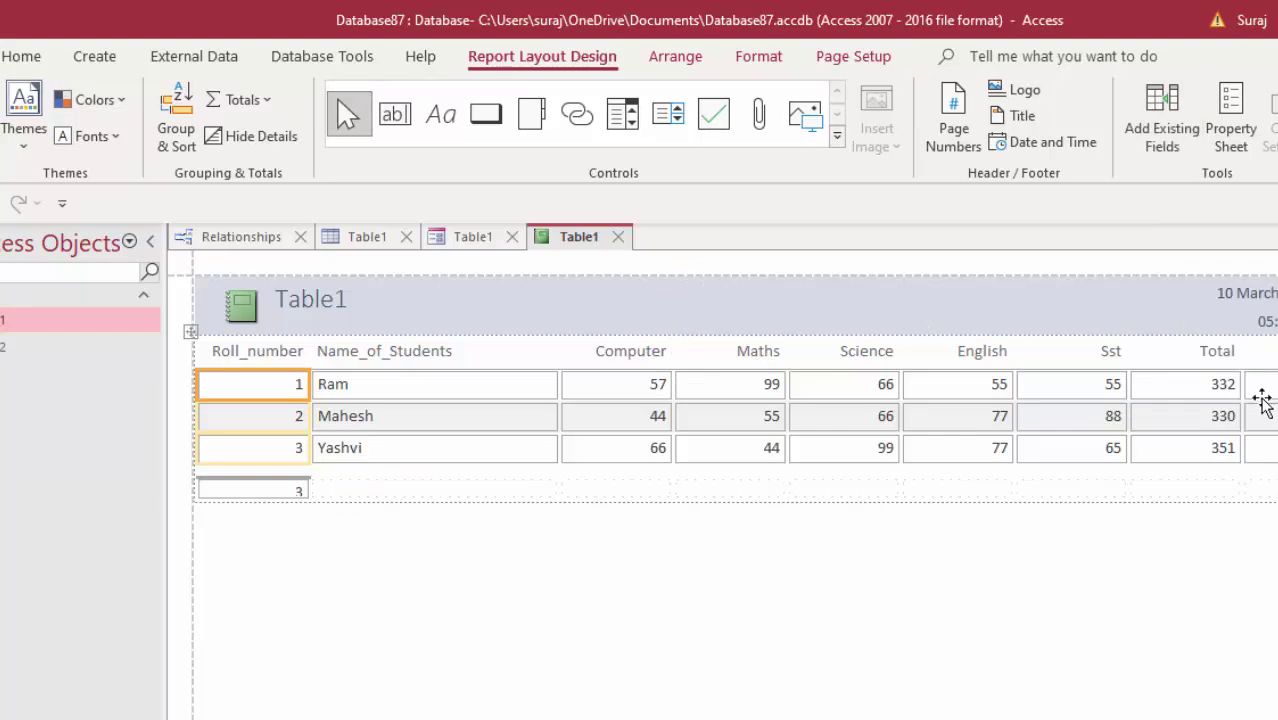